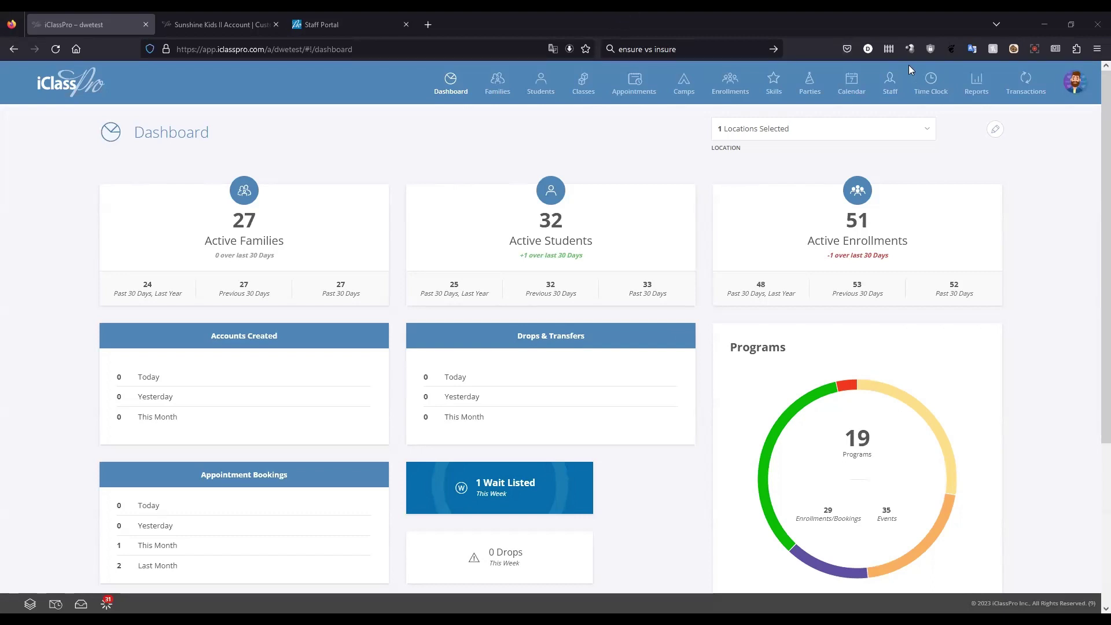
Step: Open the Setup settings and review the General Appointments Settings, including the cancellation fee, reminder and follow-up options
left_click(1078, 91)
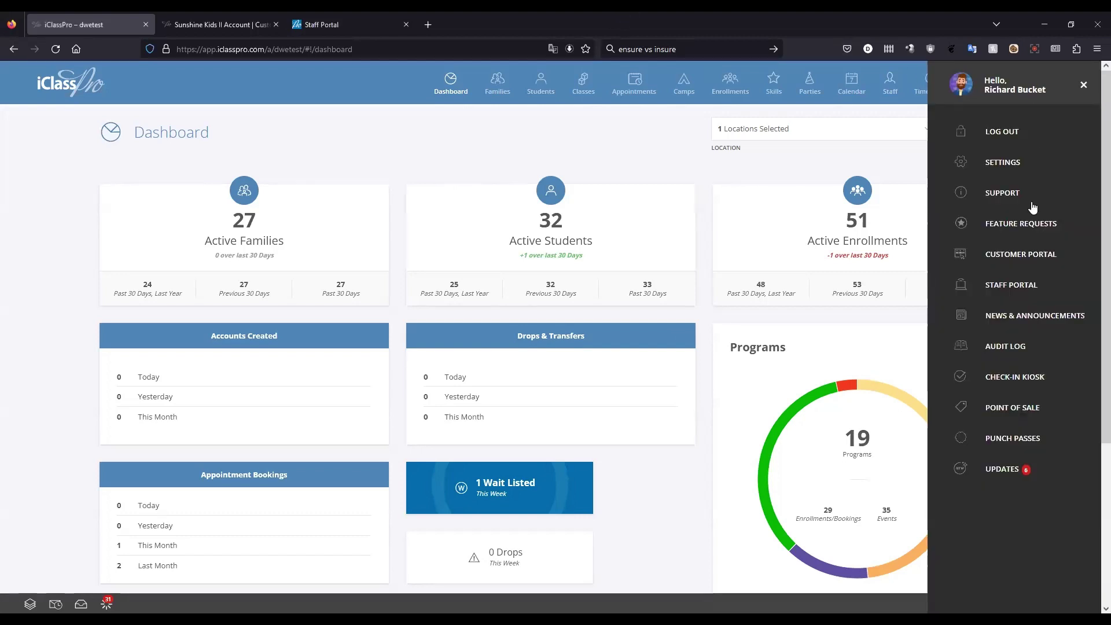
left_click(997, 172)
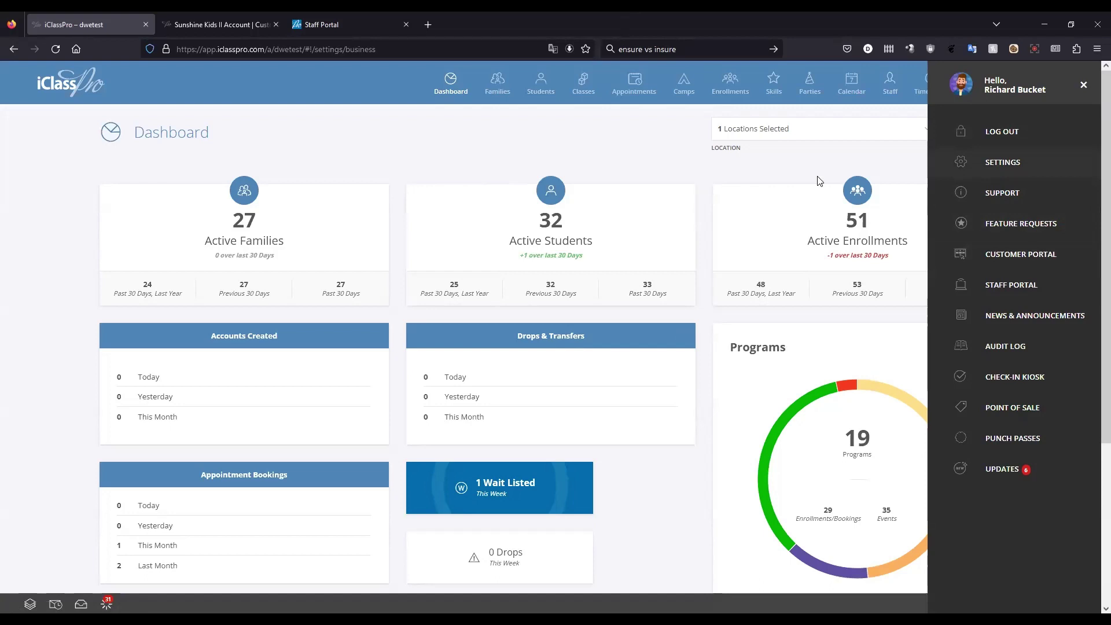
left_click(57, 312)
left_click(242, 441)
scroll(434, 366, "down", 2)
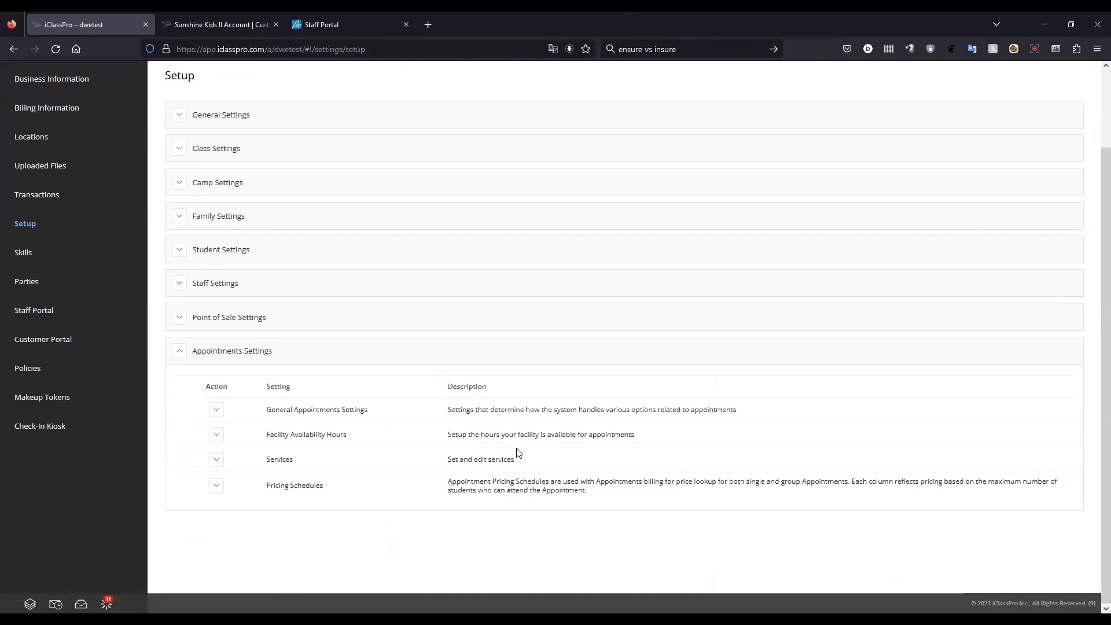
left_click(216, 413)
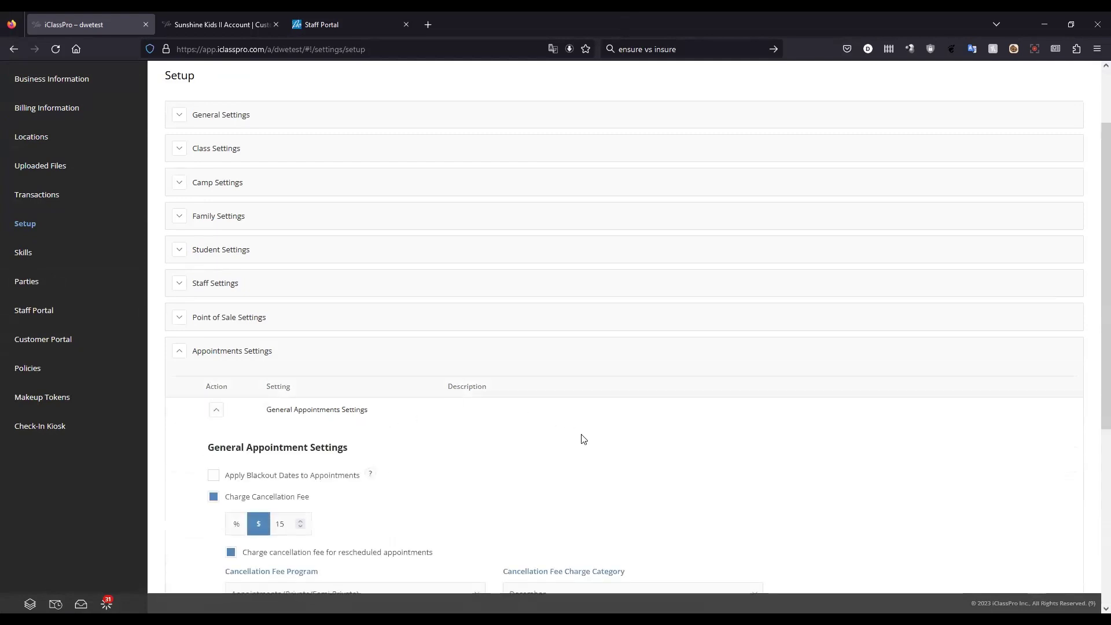
scroll(539, 432, "down", 2)
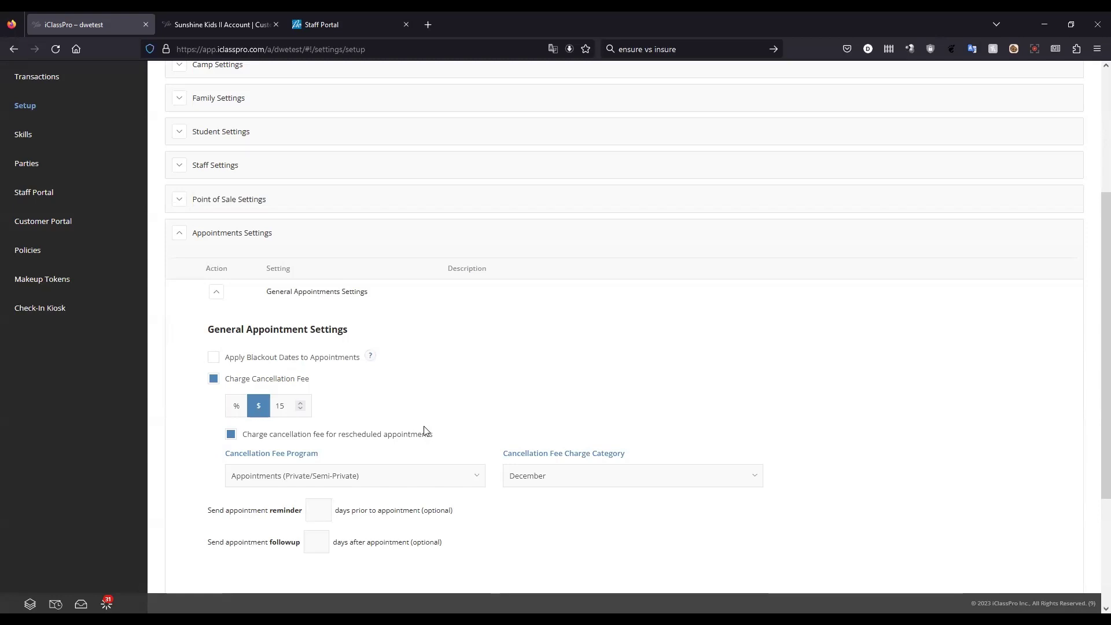
scroll(435, 433, "down", 3)
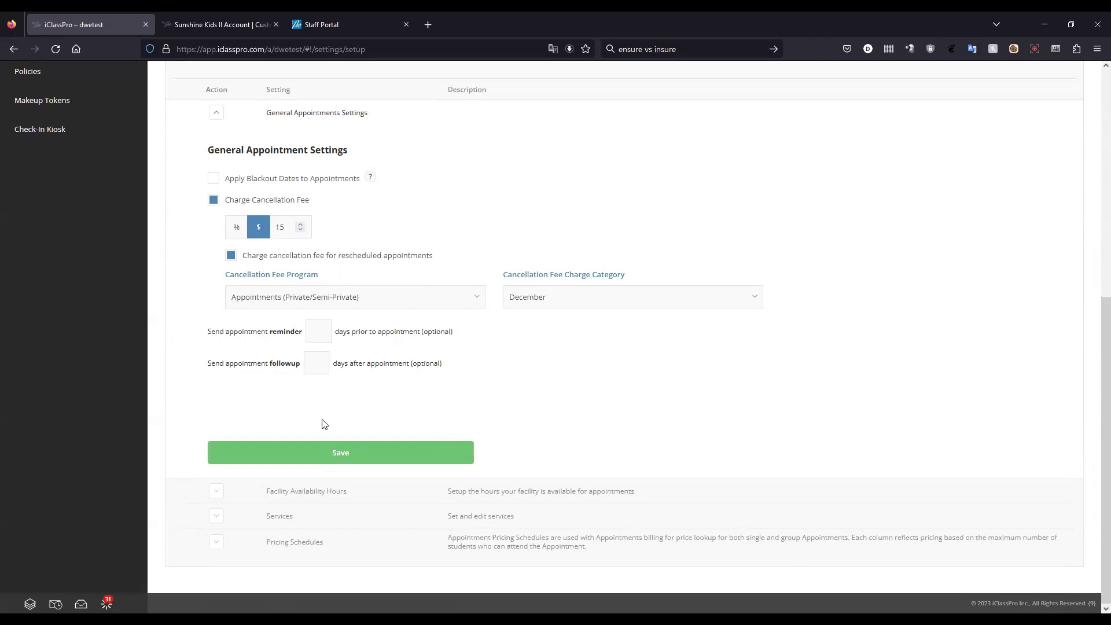
Step: Review the Facility Availability Hours and then the list of Services in the appointments settings
left_click(217, 492)
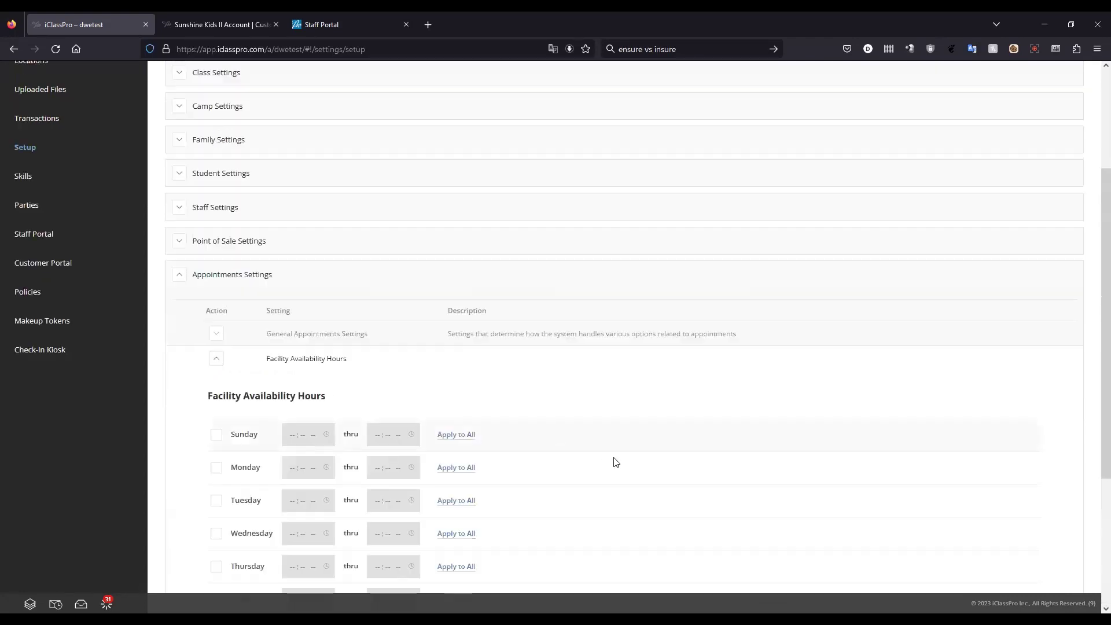
scroll(617, 464, "down", 4)
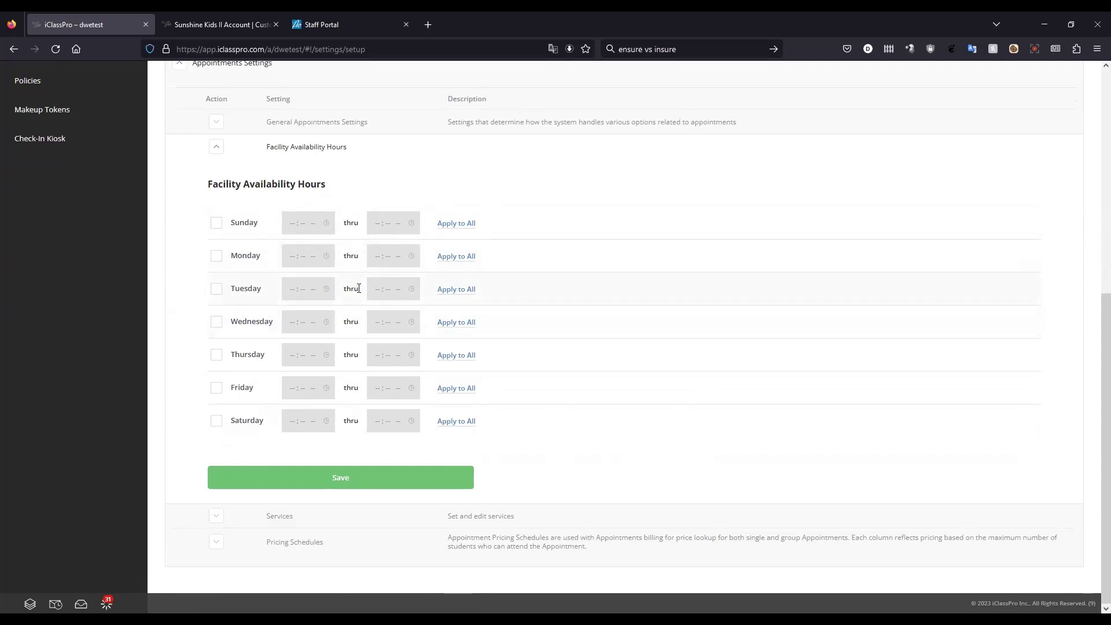
left_click(216, 148)
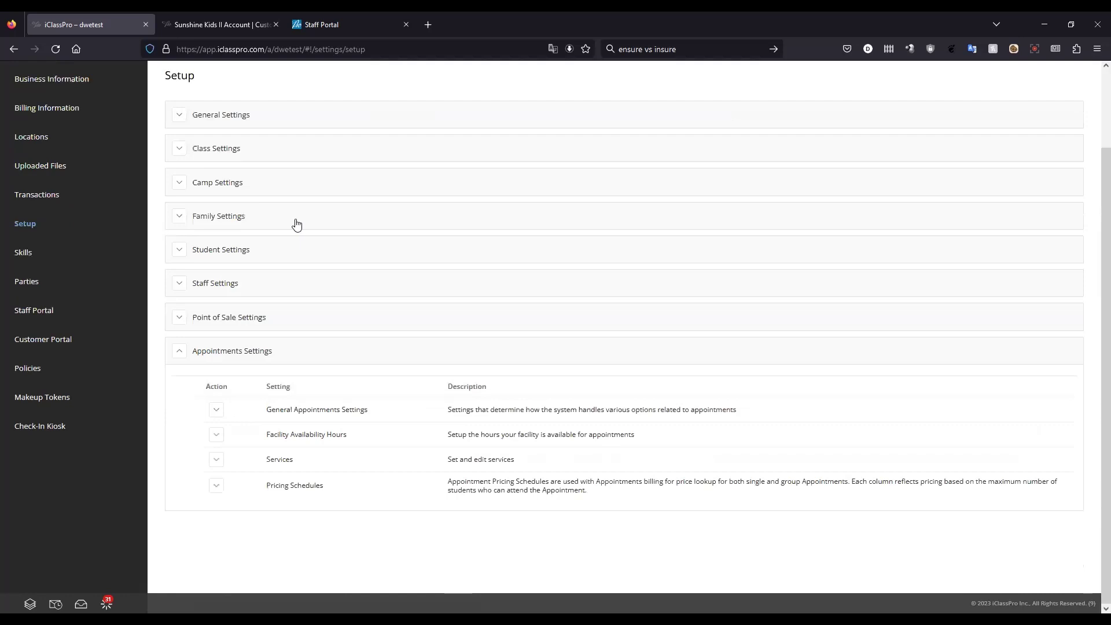
left_click(217, 460)
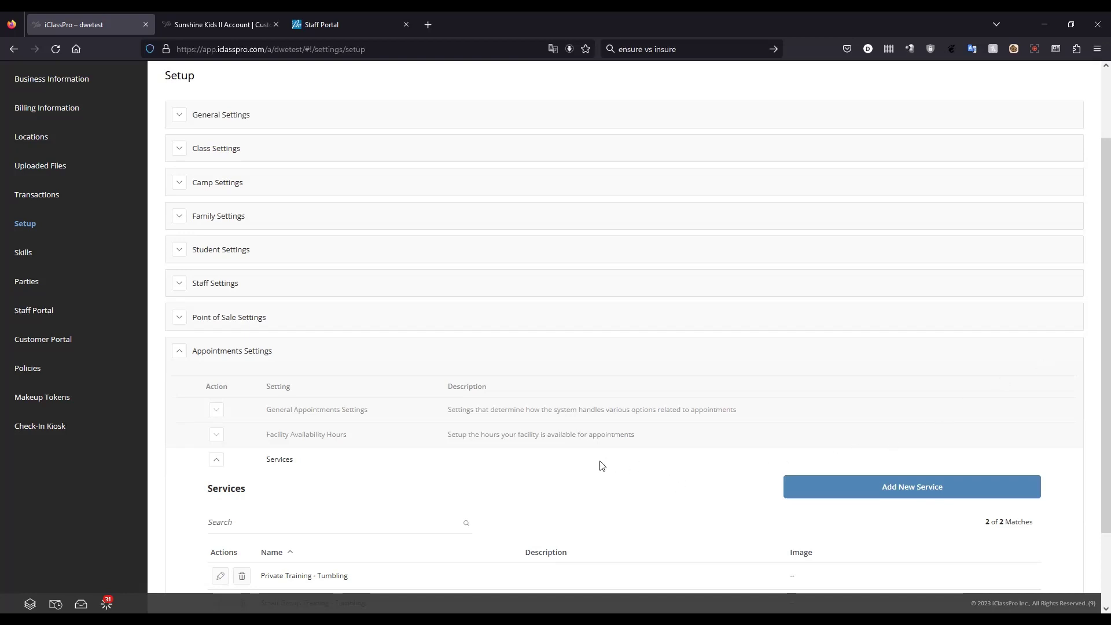
scroll(599, 464, "down", 2)
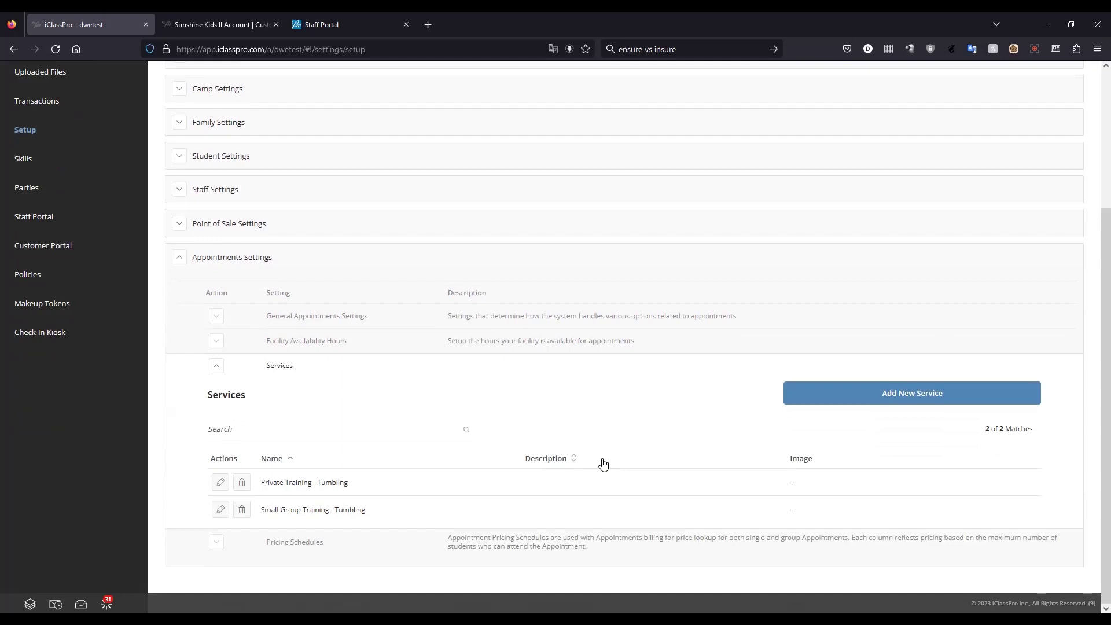
left_click(217, 367)
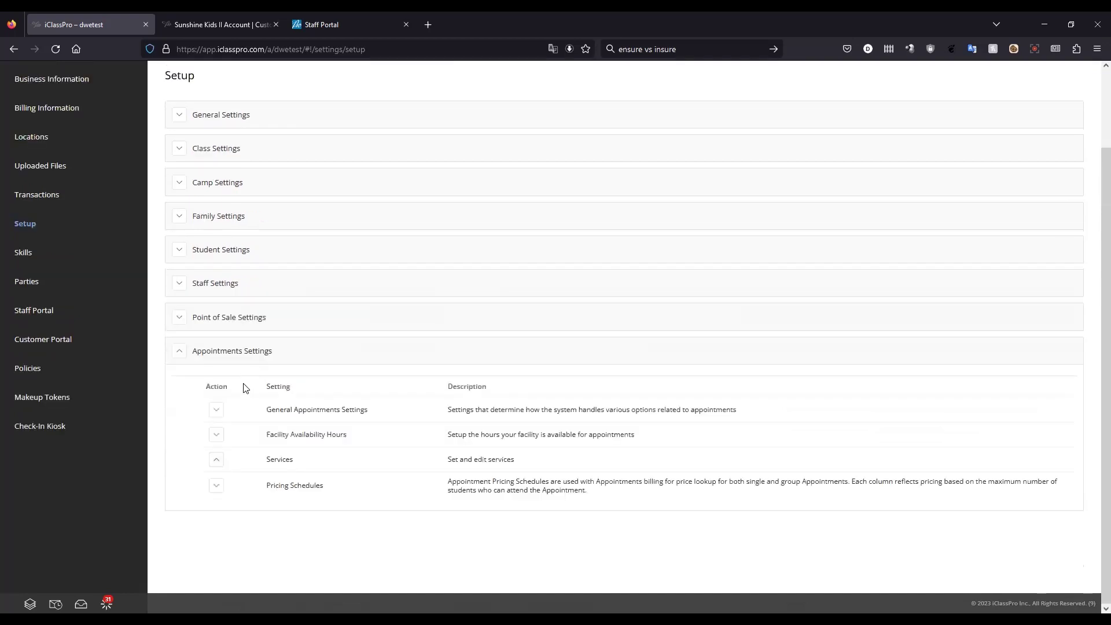
Step: Review the appointment Pricing Schedules and examine the details of the Private Training - Bars schedule without changing it
key("Return")
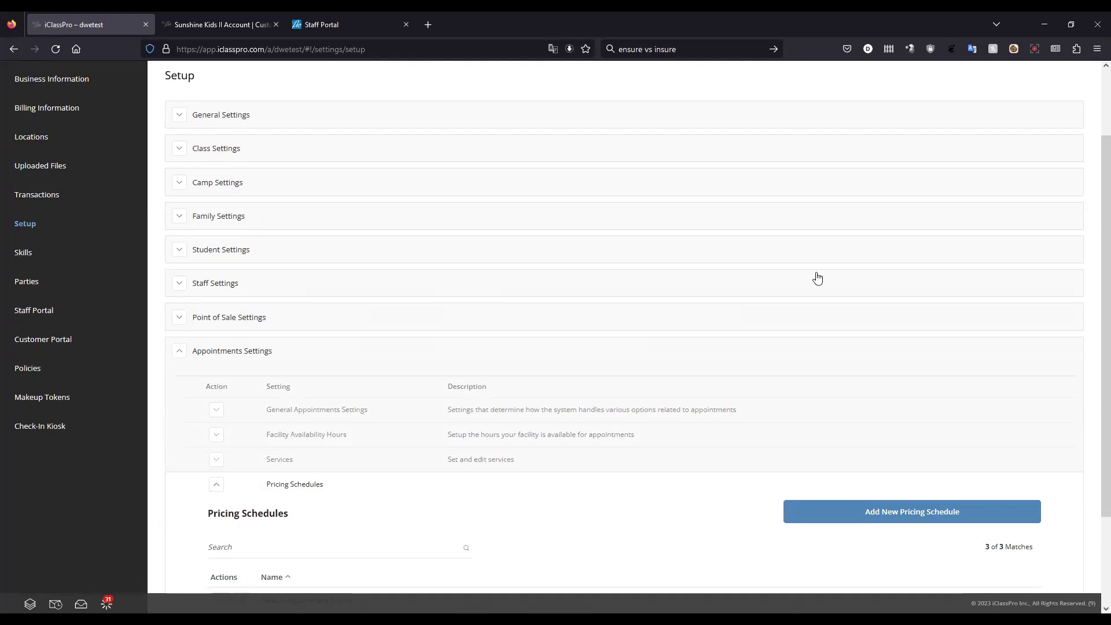
scroll(591, 447, "down", 2)
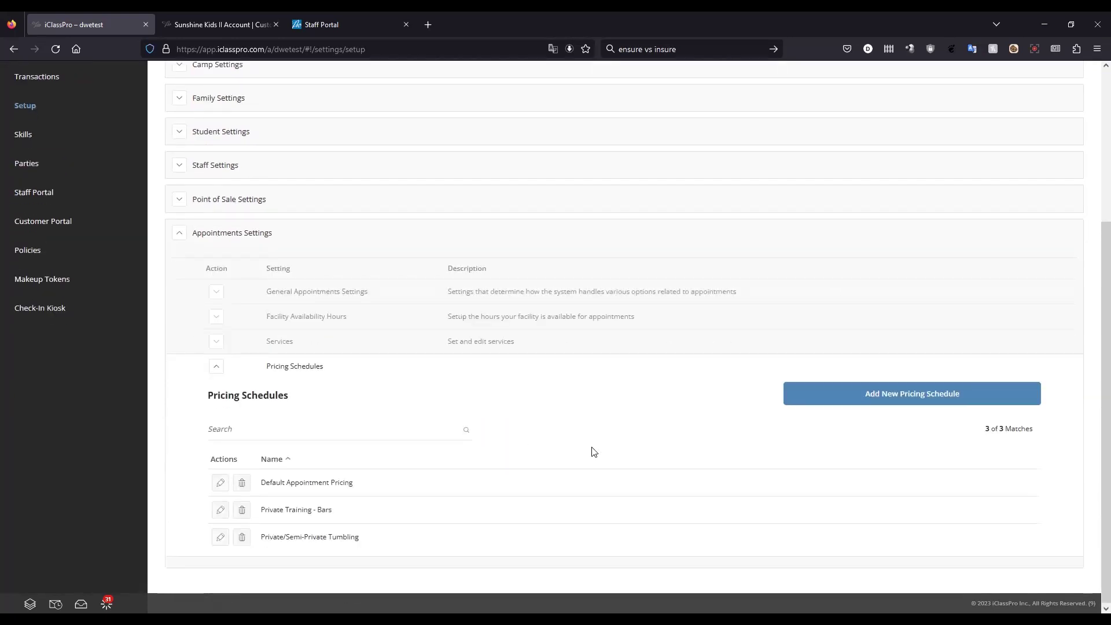
left_click(218, 514)
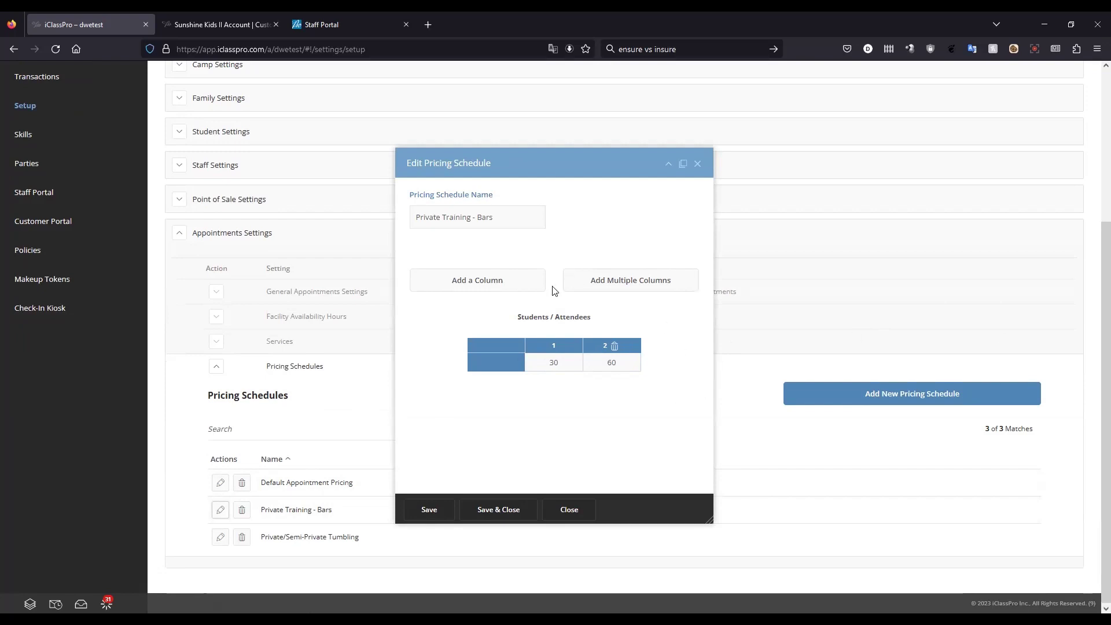
left_click(698, 167)
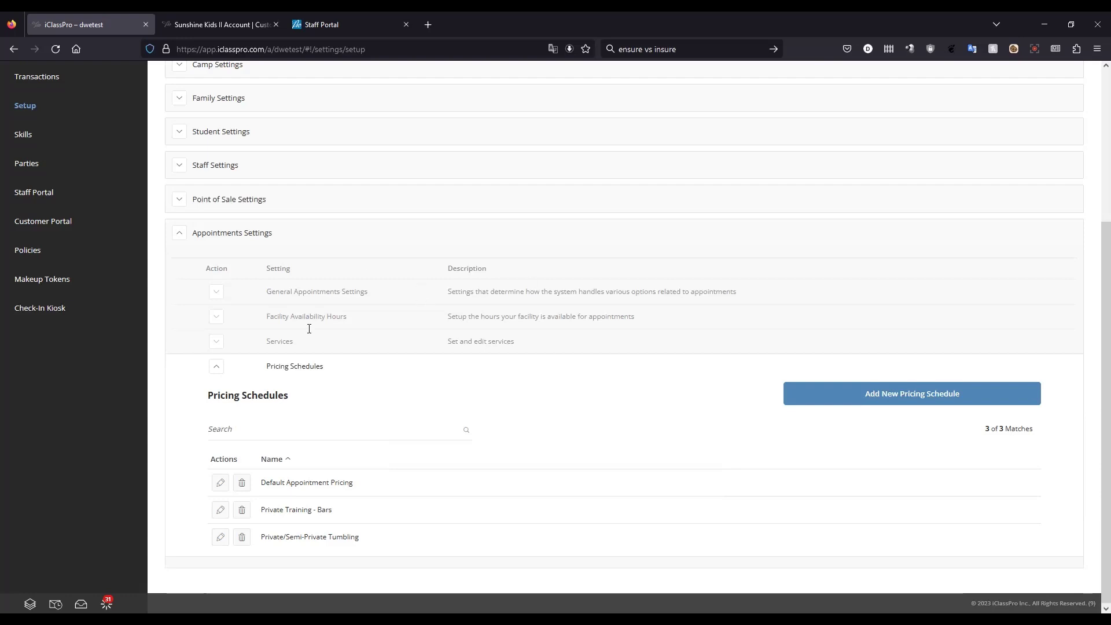
left_click(214, 367)
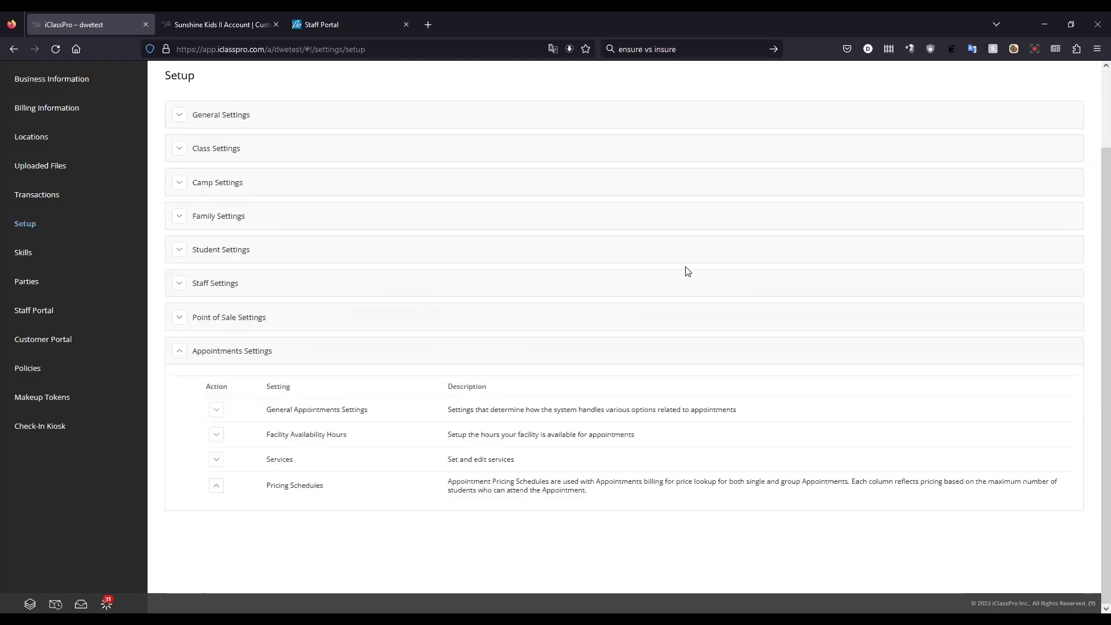
Step: View the Family Policies list, where the Appointments policy is kept
left_click(35, 368)
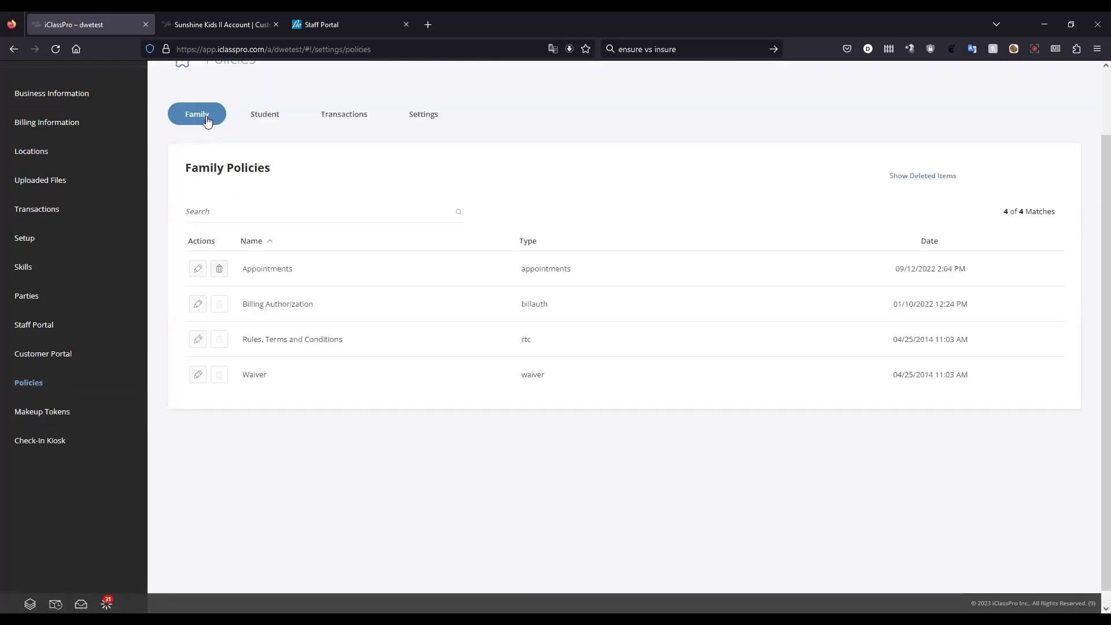
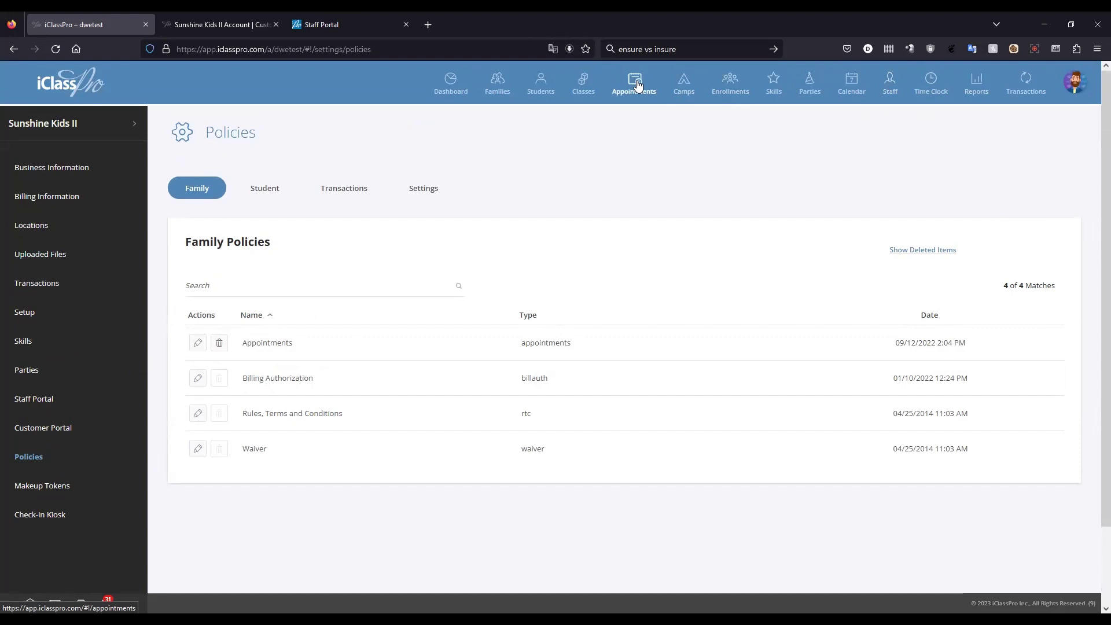
scroll(724, 213, "down", 2)
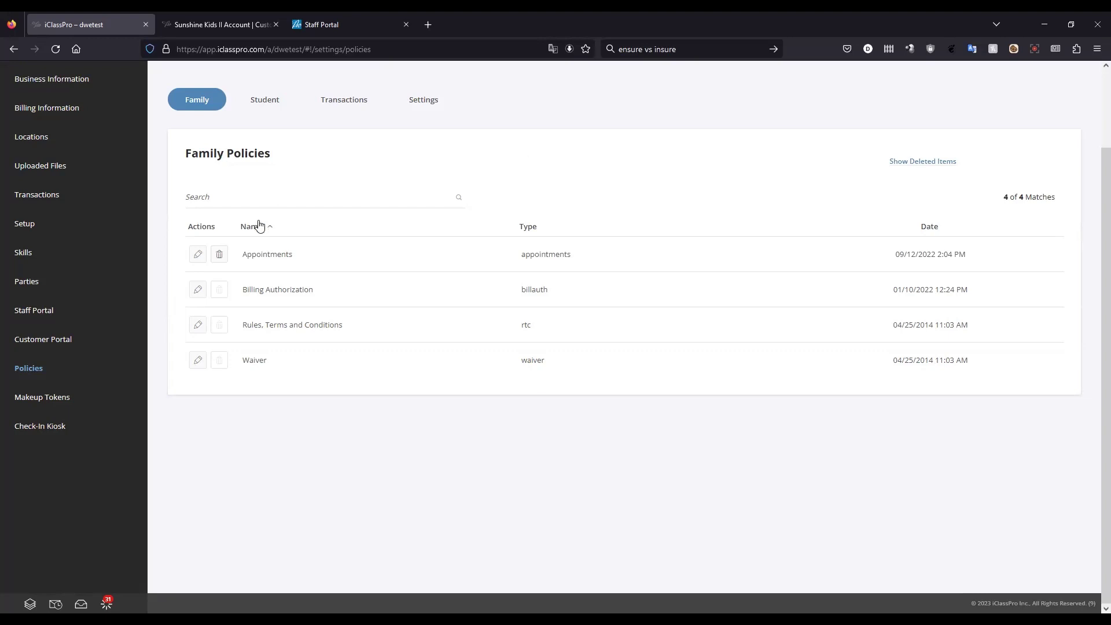
Step: Open Email Templates from the general setup settings and review the appointment-related iClassPro and Customer Portal templates
left_click(91, 232)
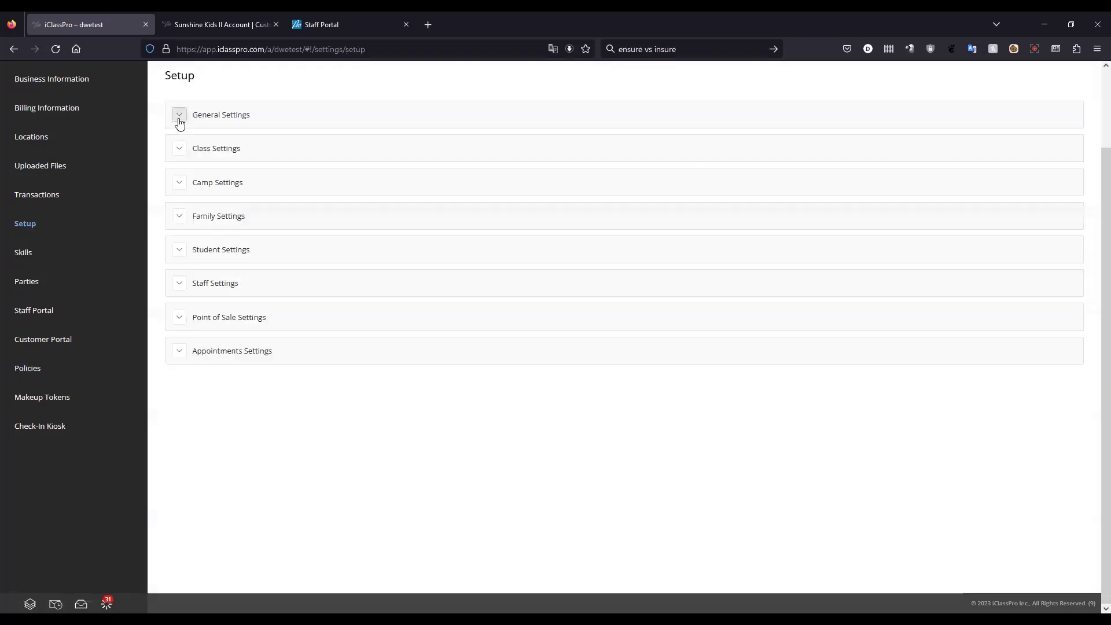
left_click(179, 115)
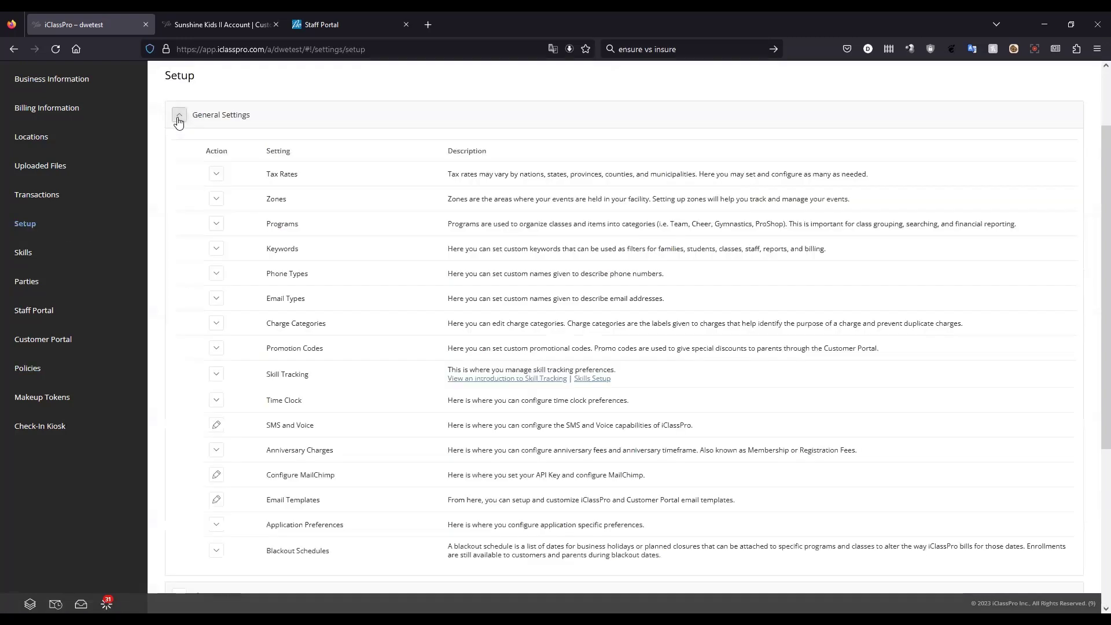
left_click(217, 500)
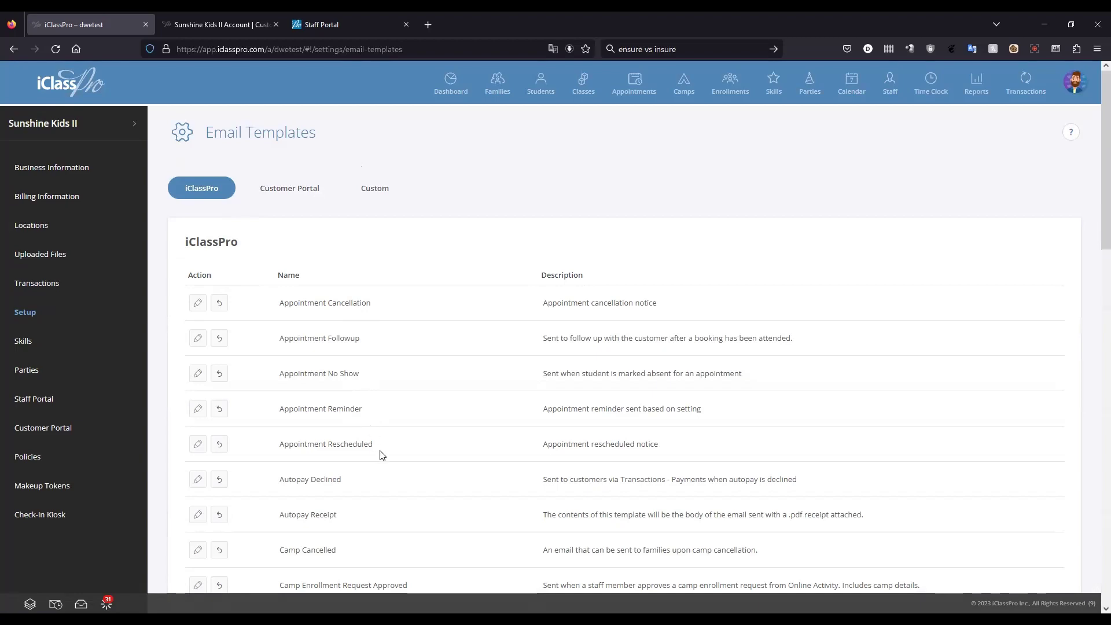
scroll(381, 455, "down", 13)
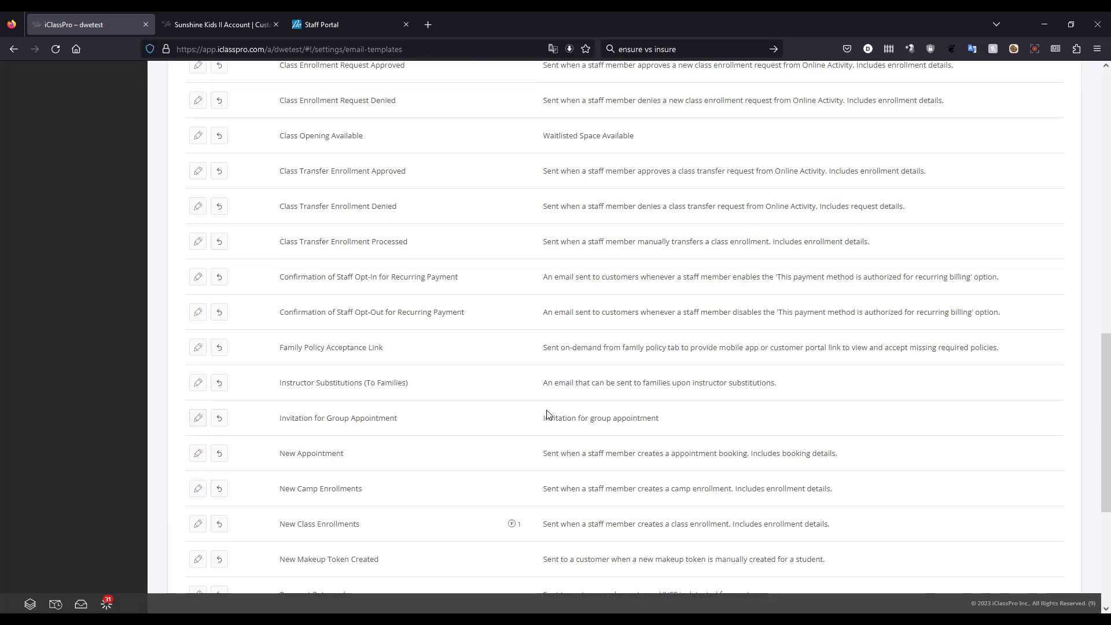
scroll(272, 457, "down", 4)
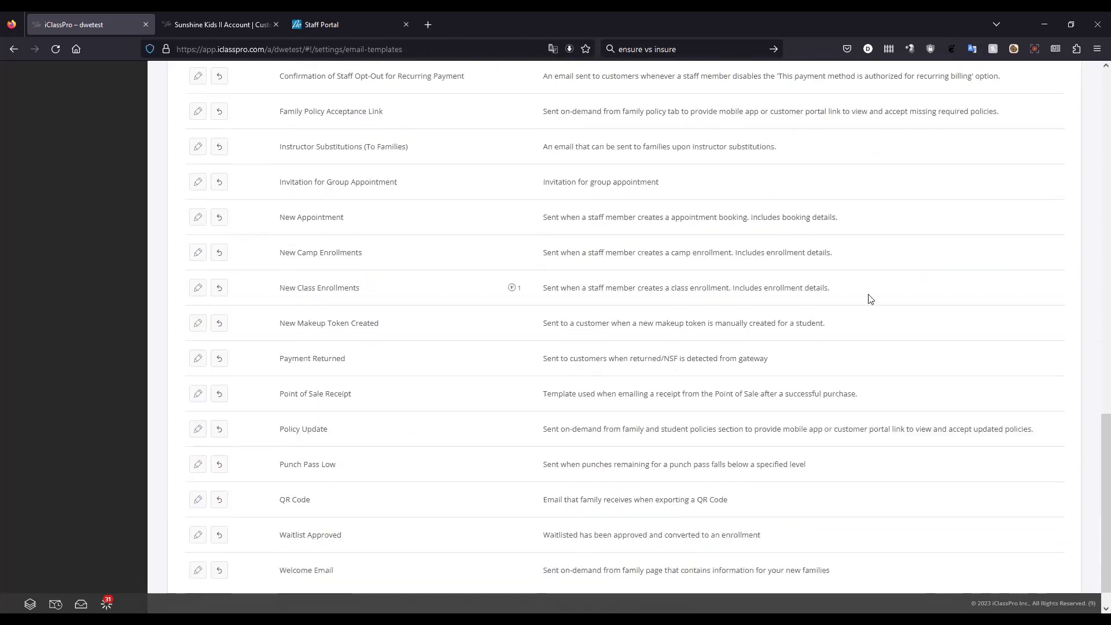
scroll(226, 237, "up", 20)
scroll(324, 202, "up", 3)
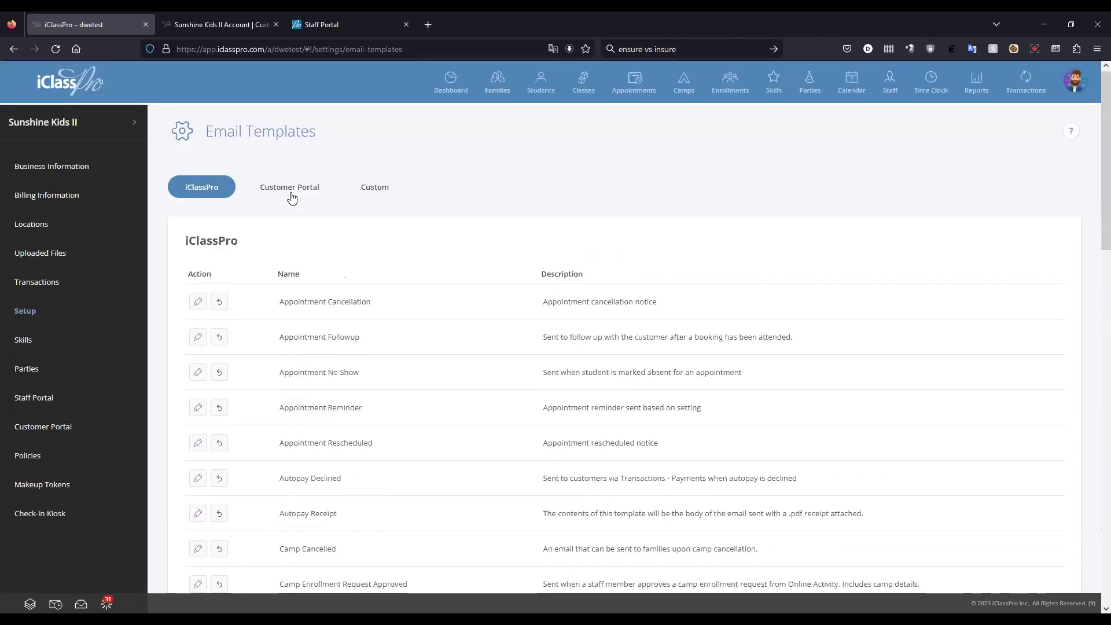
left_click(292, 192)
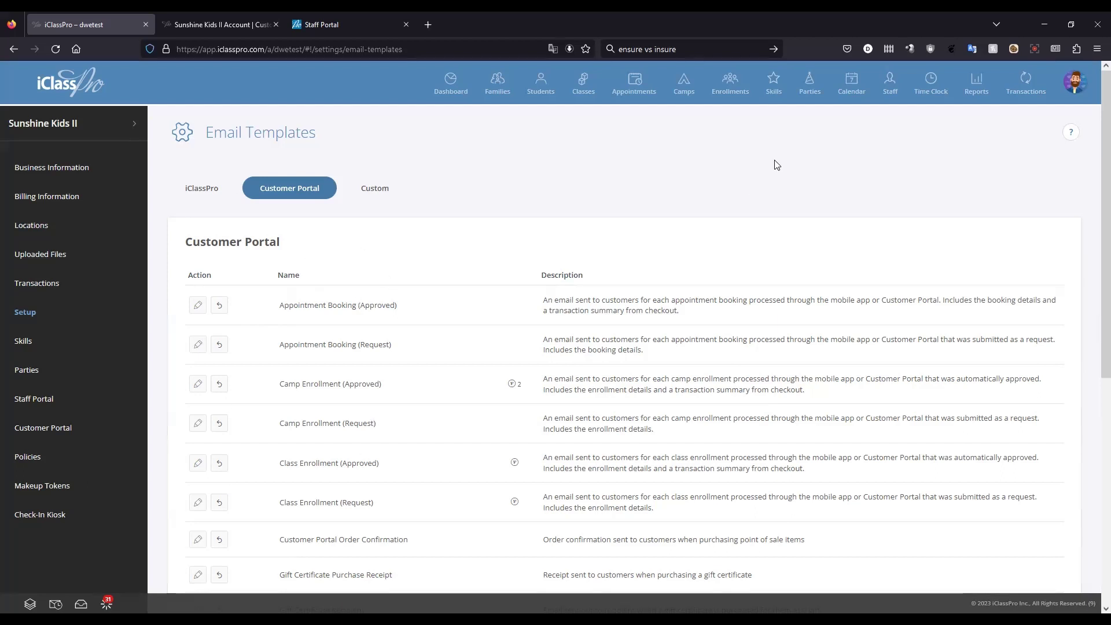
Step: Start a new appointment and name it "Private Lesson w/" followed by the instructor's name
left_click(629, 94)
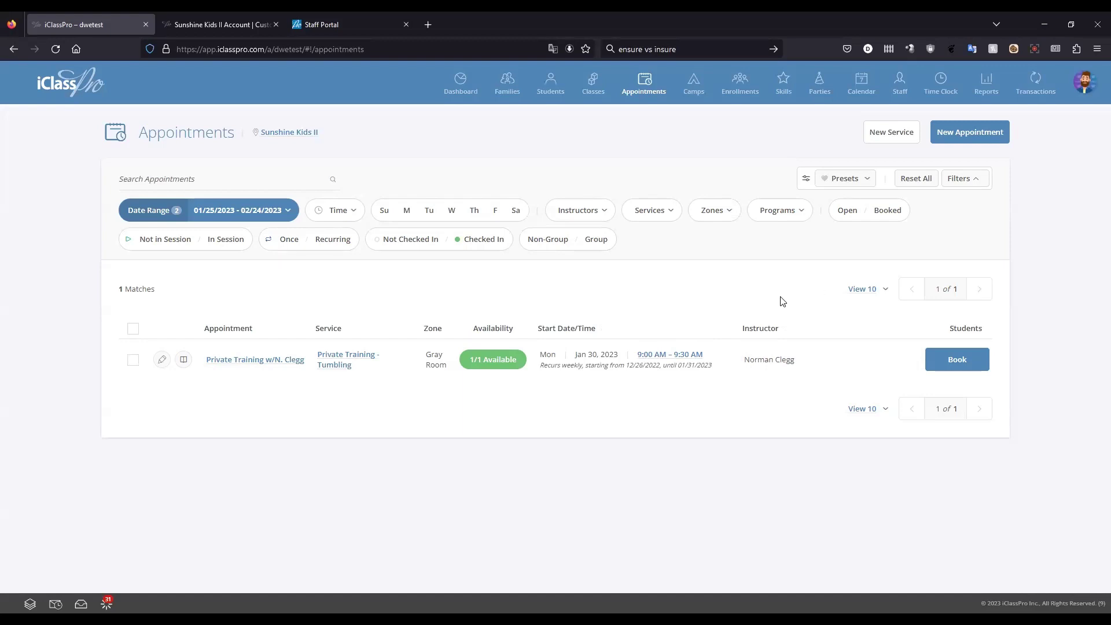
left_click(969, 134)
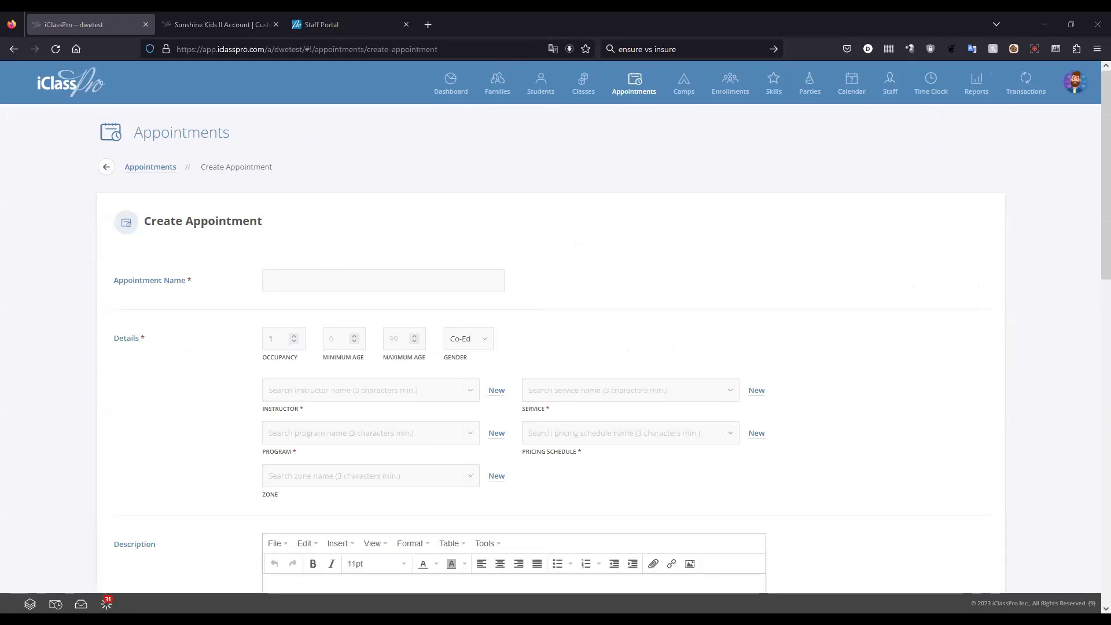
left_click(330, 279)
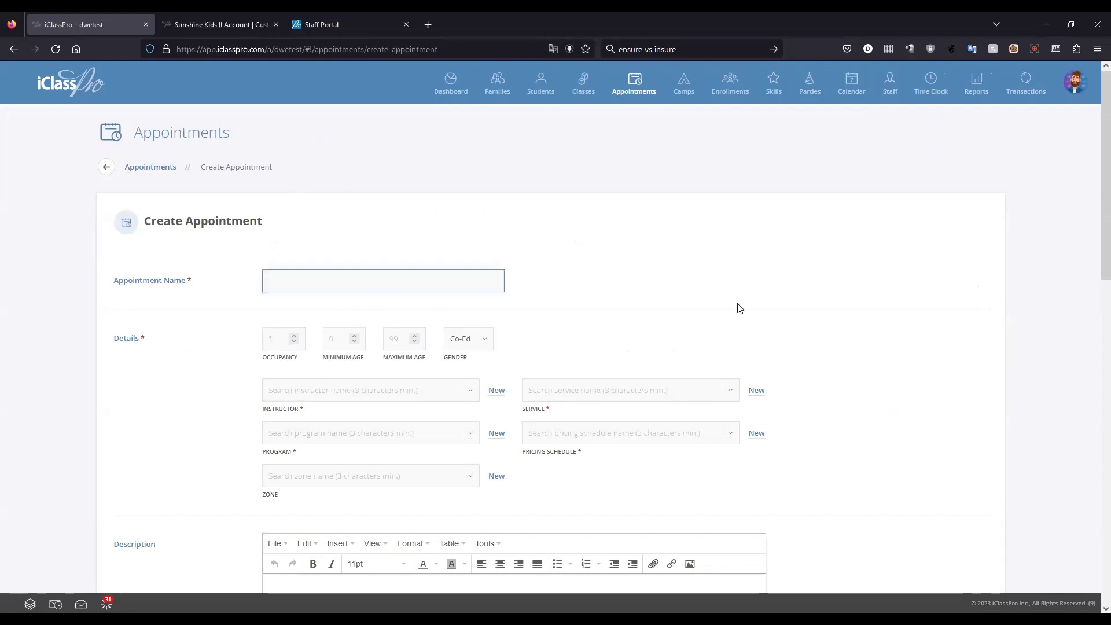
type("Private Lesson w/R. Bucket")
Step: Set the appointment's minimum age to 5 and maximum age to 15
left_click(342, 339)
type("5")
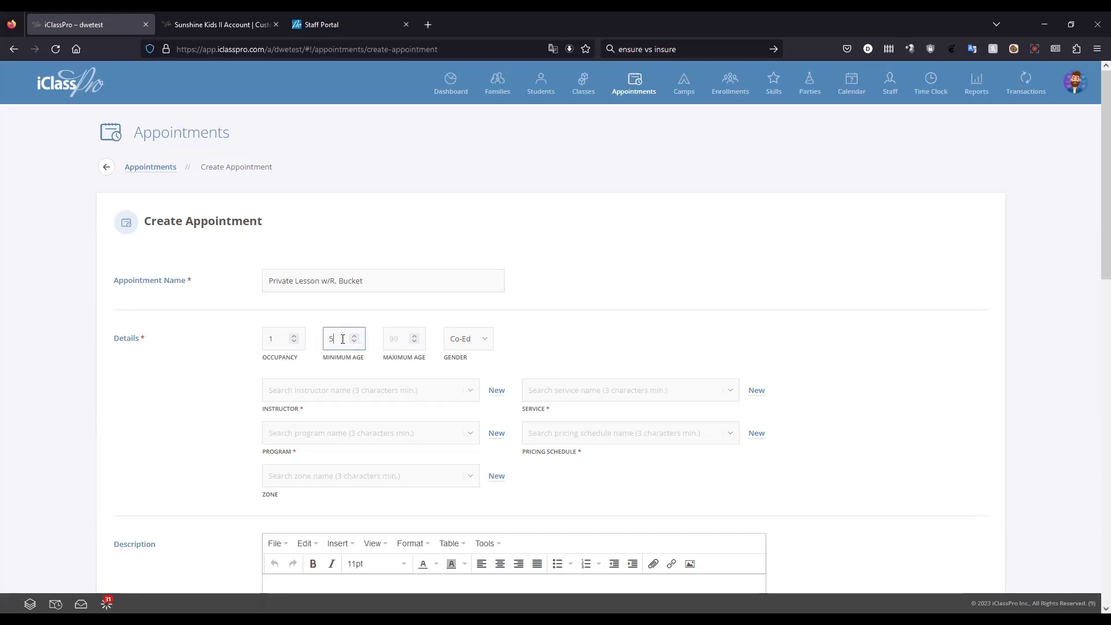
key("Tab")
type("15")
Step: Assign the instructor mentioned in the appointment name and select the Private Training - Tumbling service
scroll(793, 301, "down", 1)
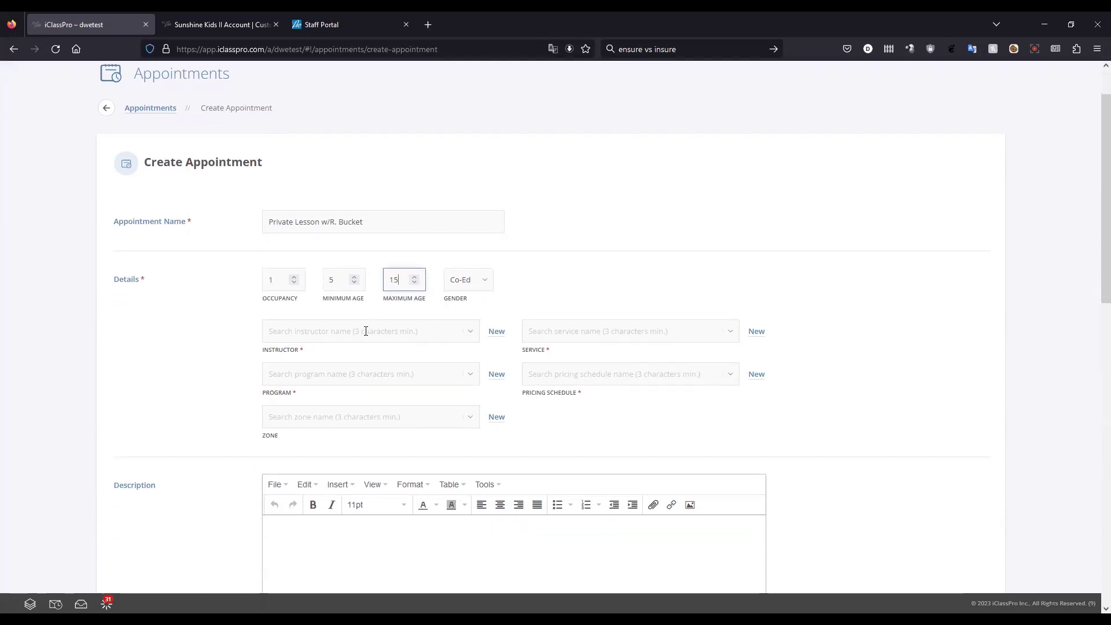
left_click(413, 331)
left_click(327, 364)
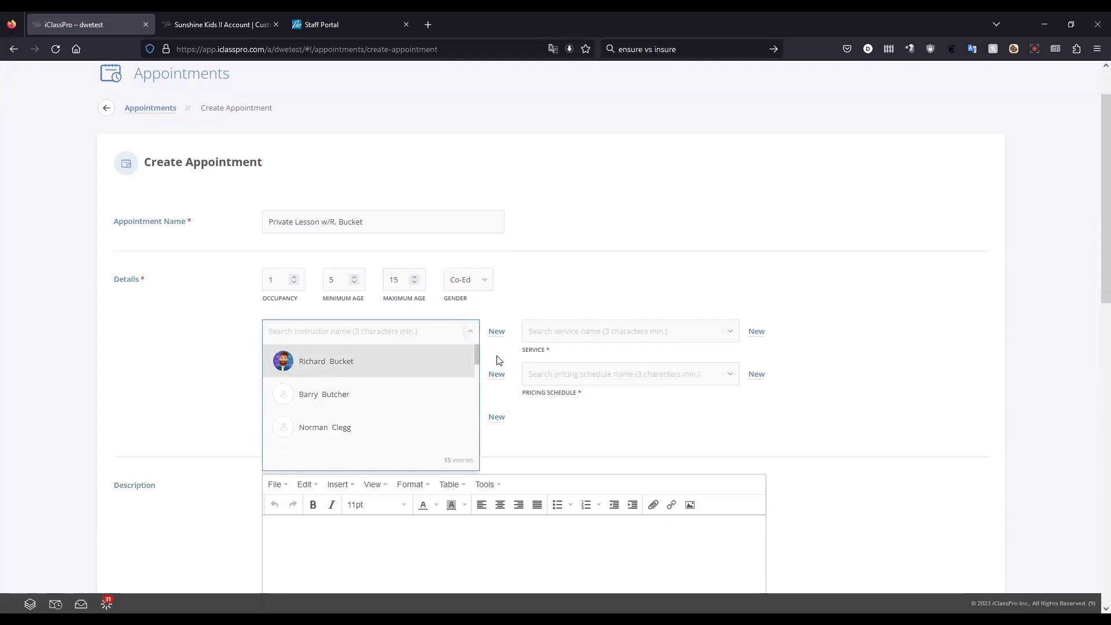
left_click(589, 333)
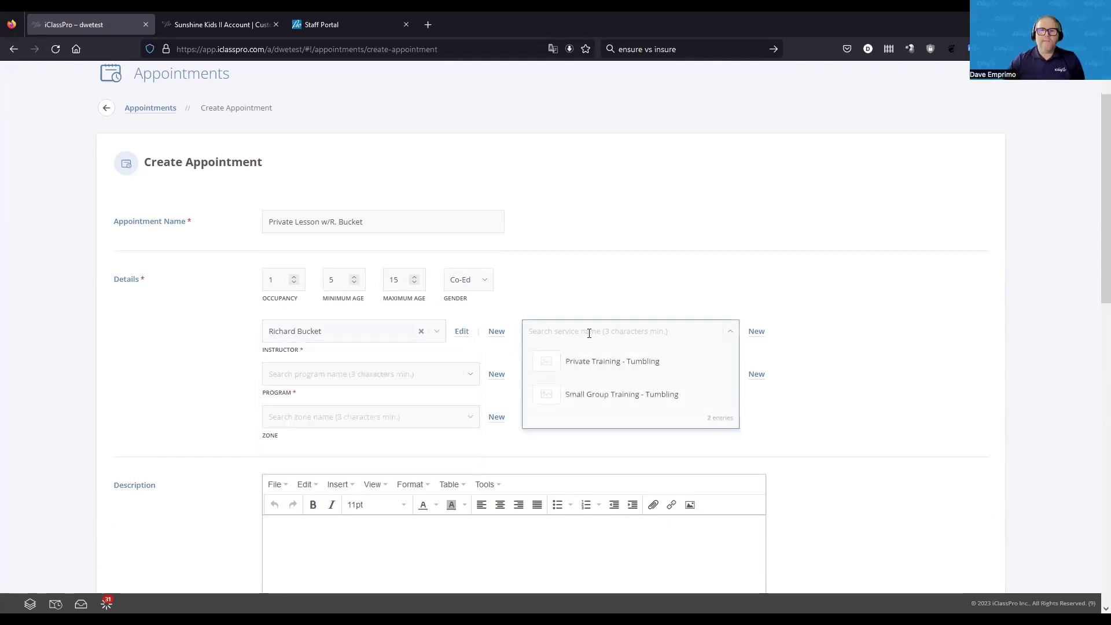
left_click(600, 364)
Step: Assign the Appointments (Private/Semi-Private) program and the Private/Semi-Private Tumbling pricing schedule to the appointment
left_click(330, 377)
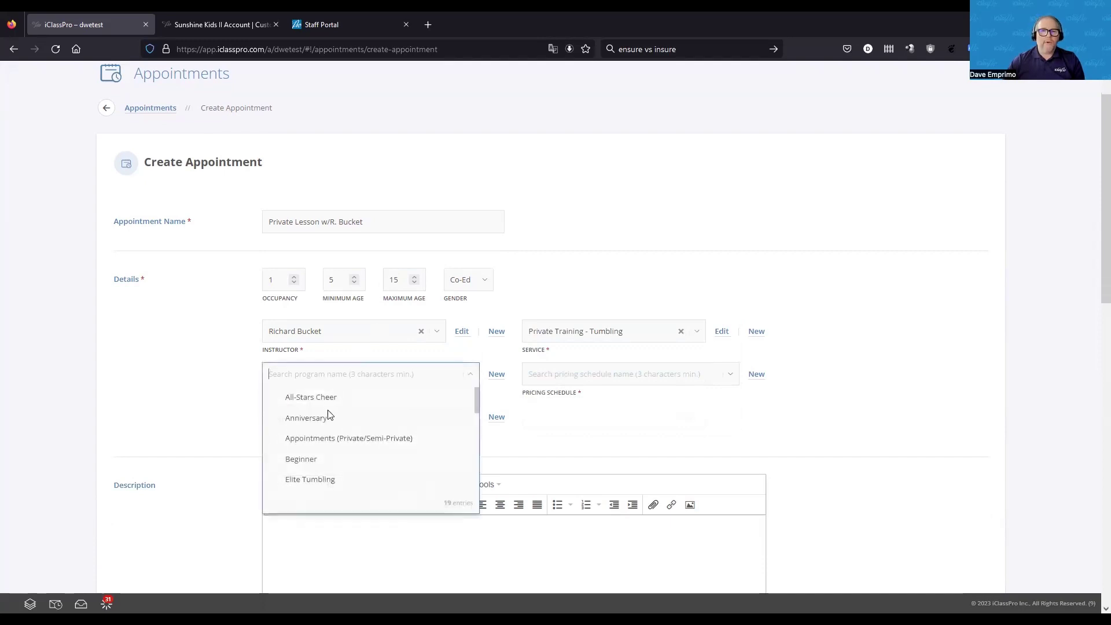
left_click(318, 440)
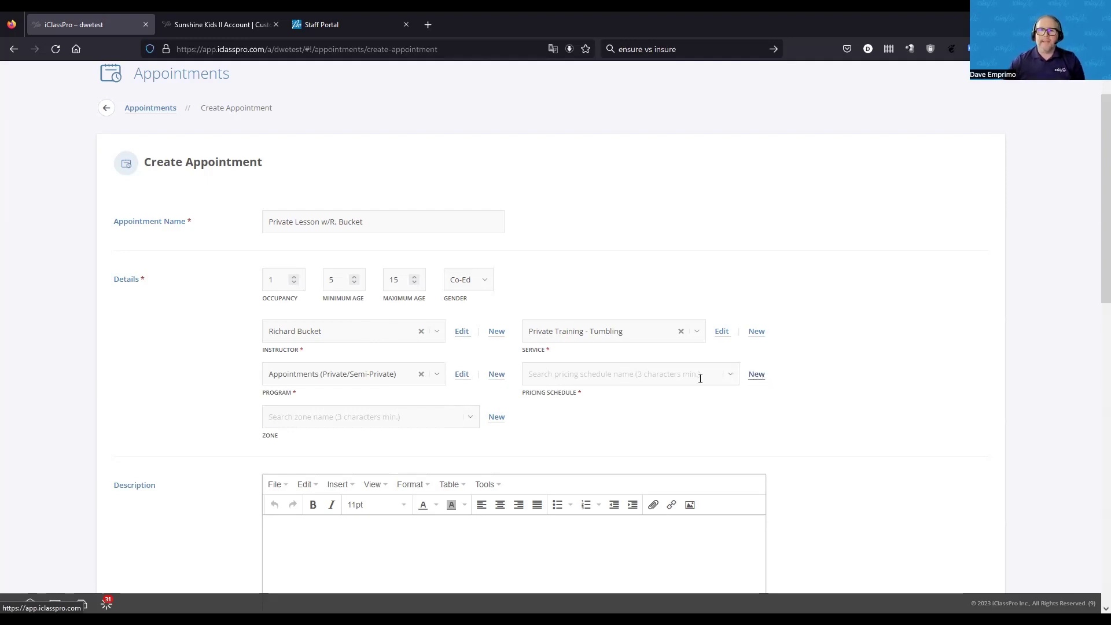
left_click(626, 378)
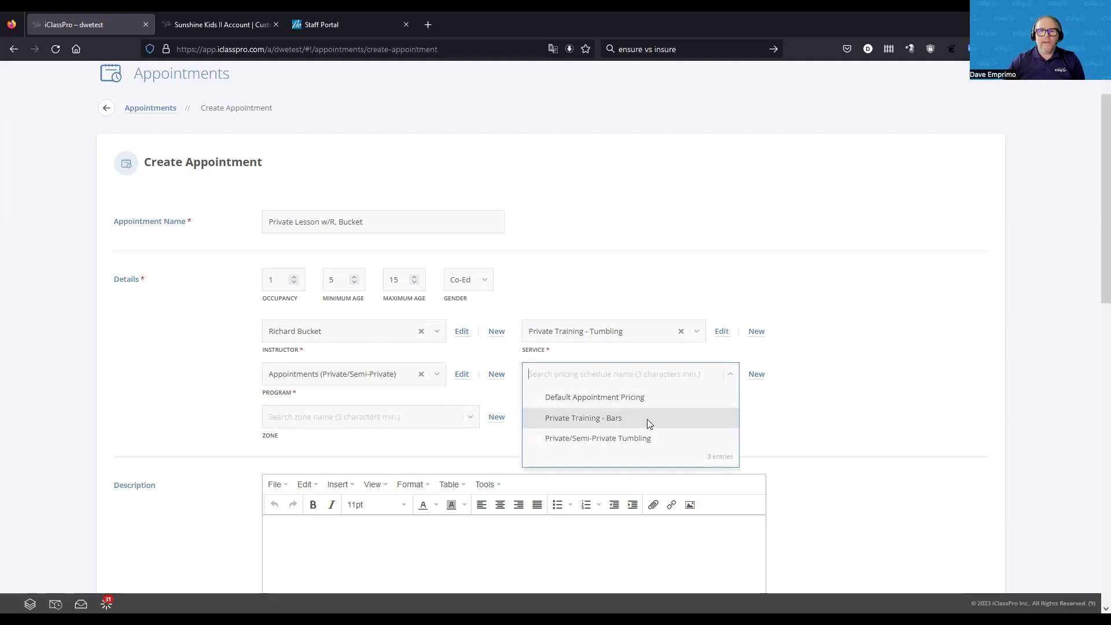
scroll(647, 419, "down", 1)
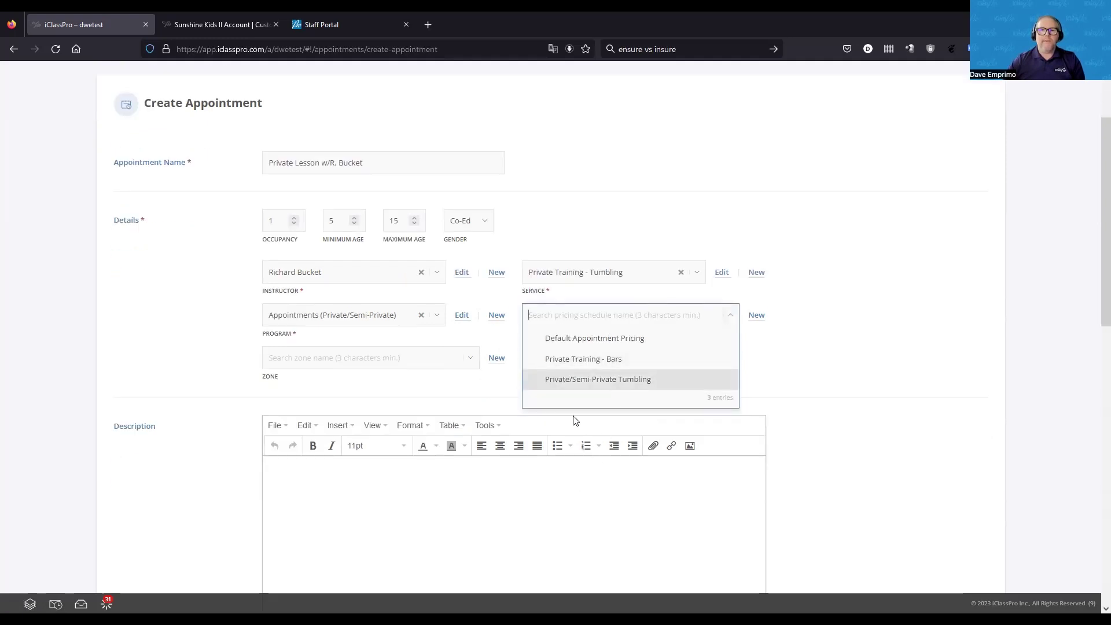
left_click(513, 355)
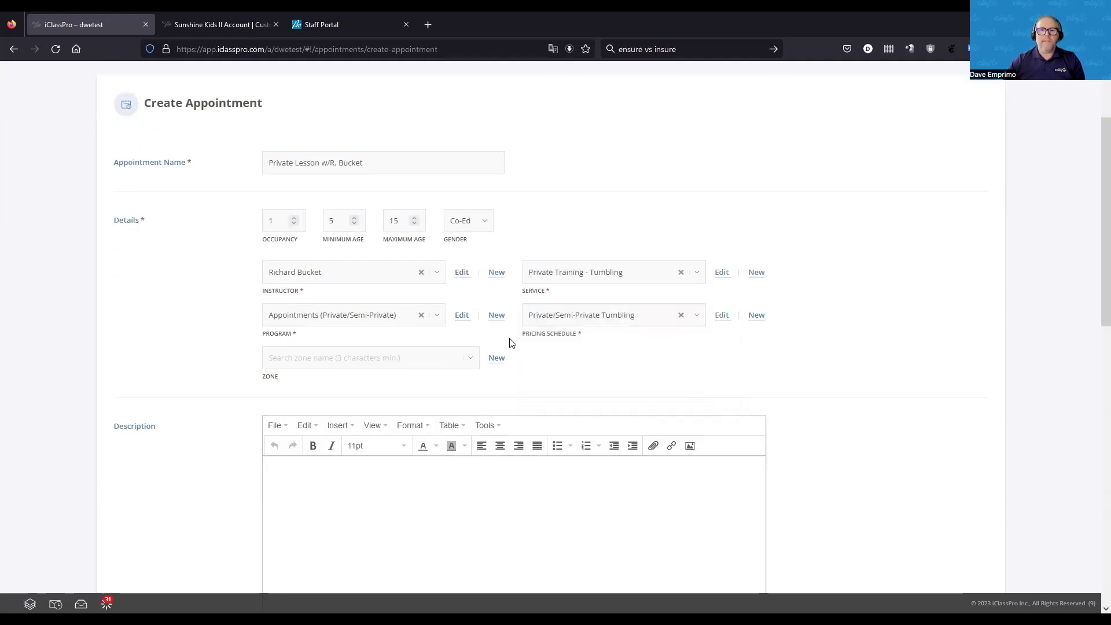
Step: Set the appointment's zone to Purple Room
left_click(418, 357)
left_click(320, 462)
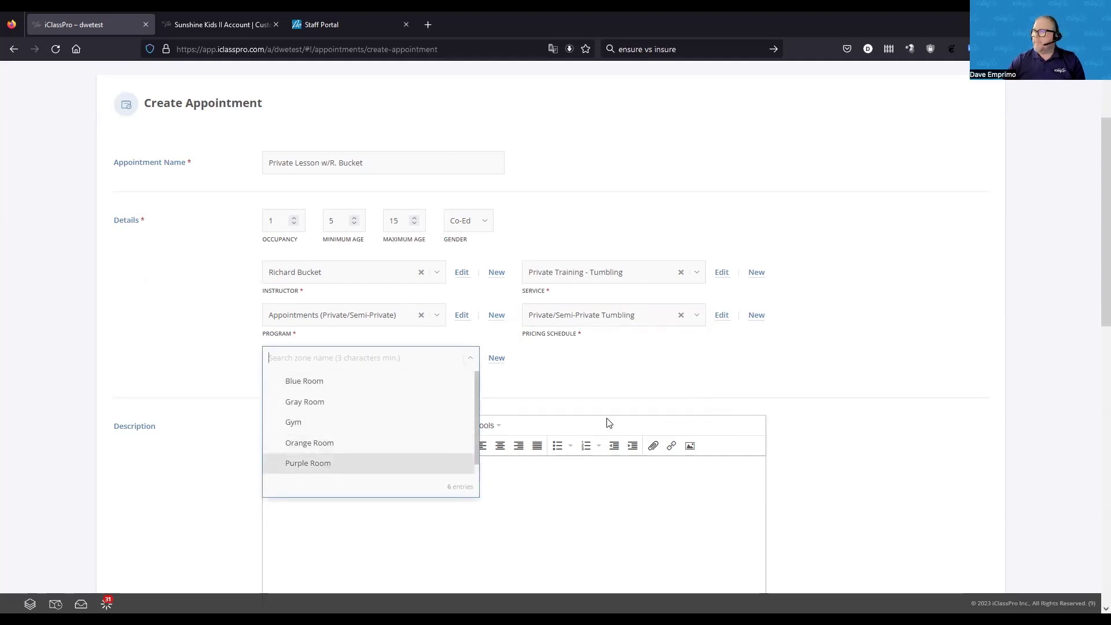
scroll(747, 415, "down", 5)
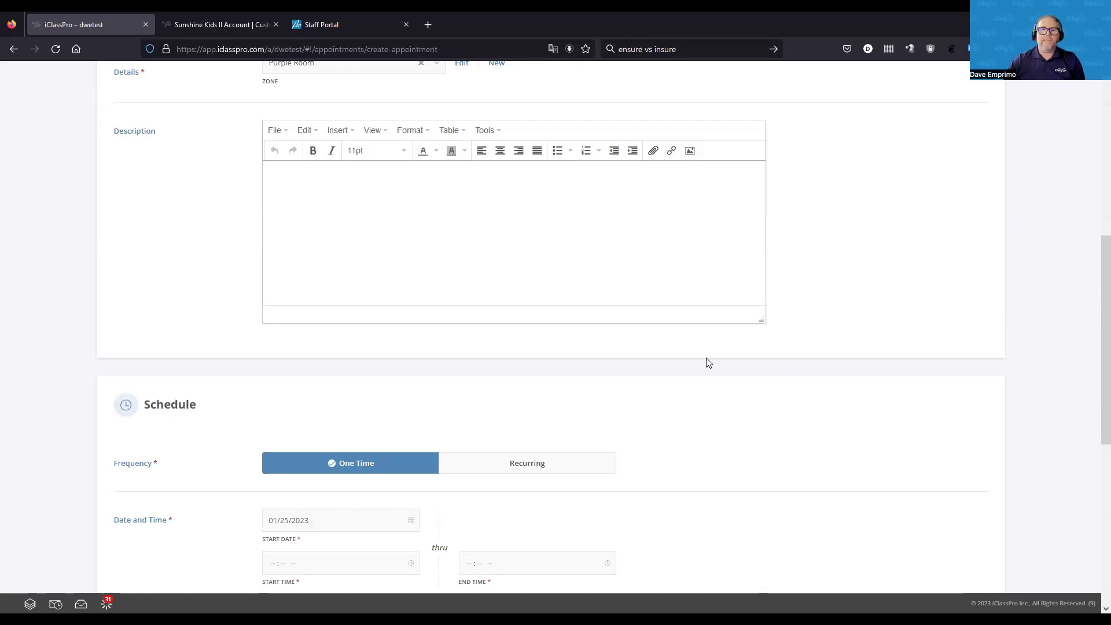
scroll(628, 366, "up", 1)
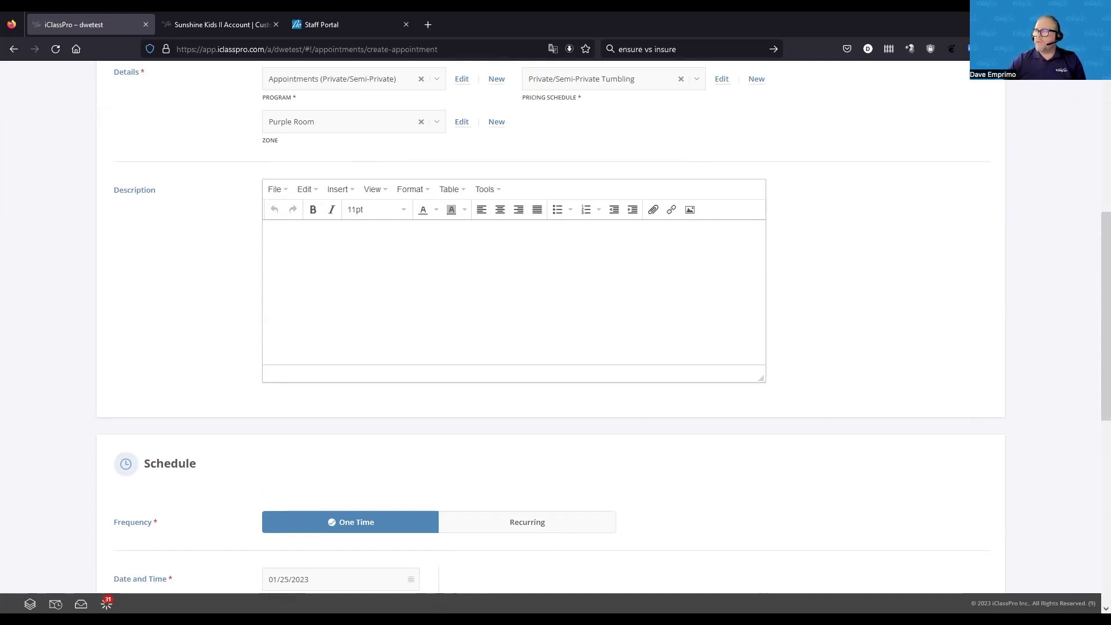
Step: Set the one-time appointment's start date to 02/01/2023
scroll(476, 447, "down", 5)
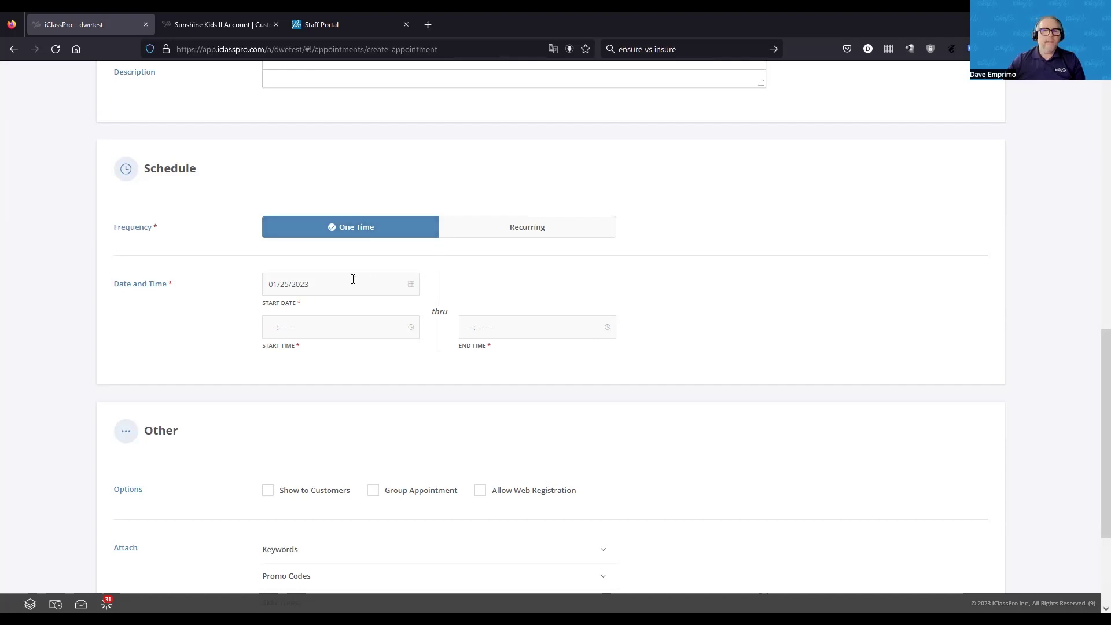
left_click(320, 290)
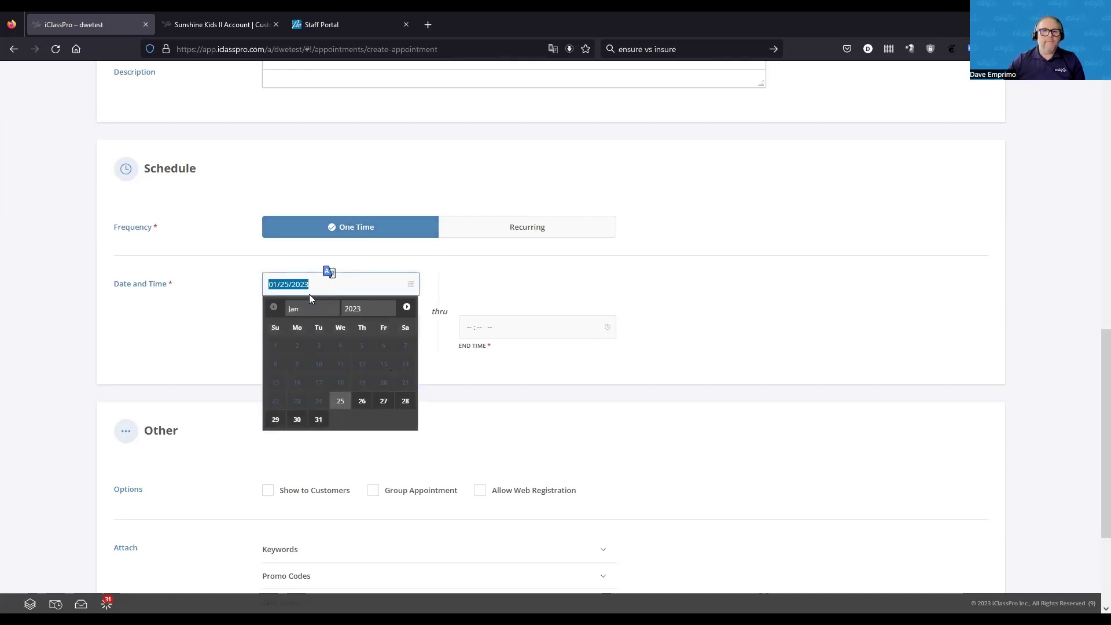
right_click(335, 410)
left_click(283, 298)
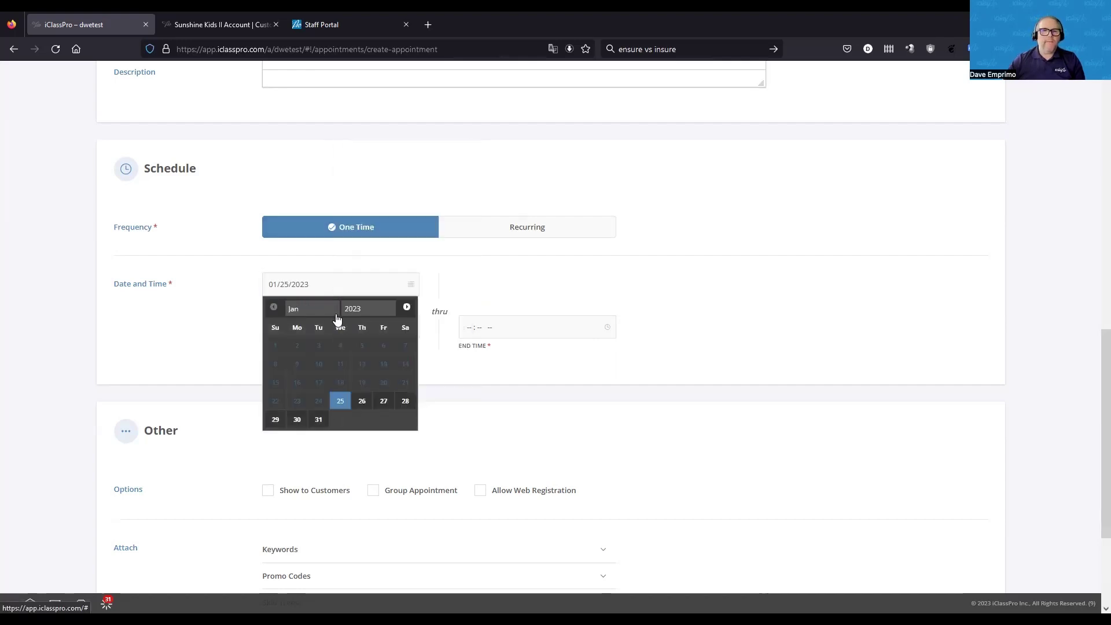
left_click(407, 307)
left_click(340, 346)
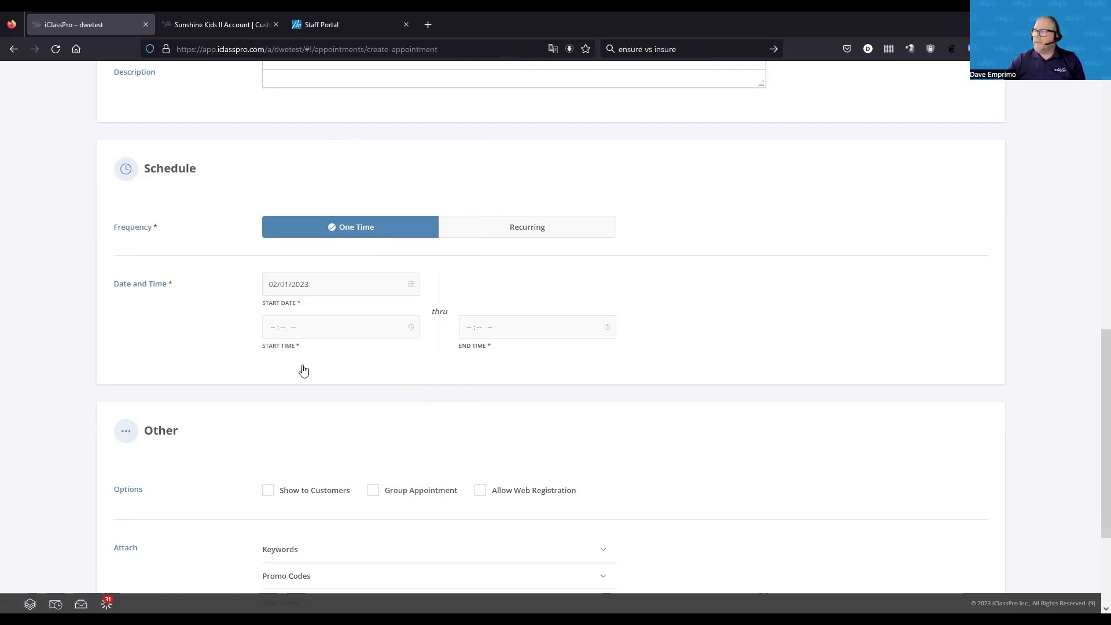
Step: Set the appointment's start time to 09:00 AM and its end time to 09:30 AM
left_click(303, 328)
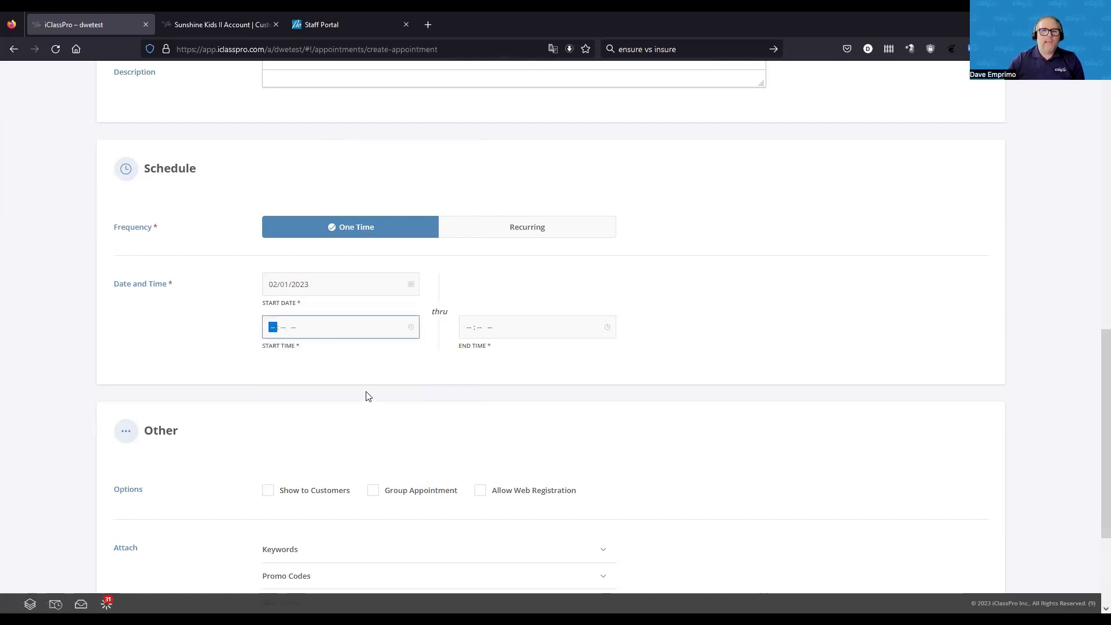
type("0906a")
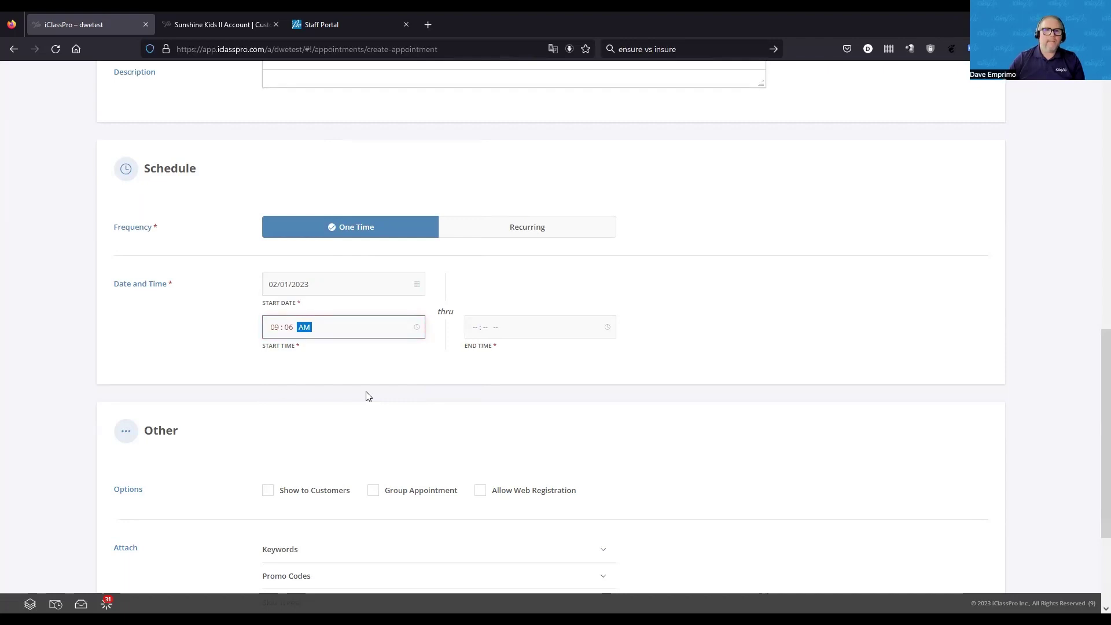
key("Left")
key("Tab")
key("Tab")
type("09 : ")
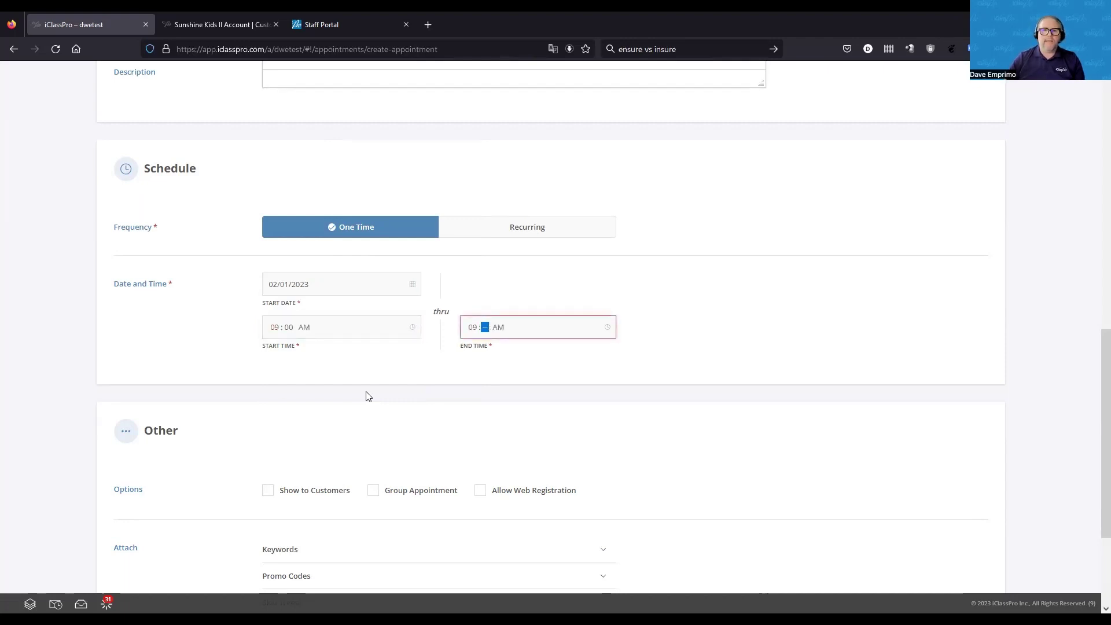
type("30")
left_click(767, 324)
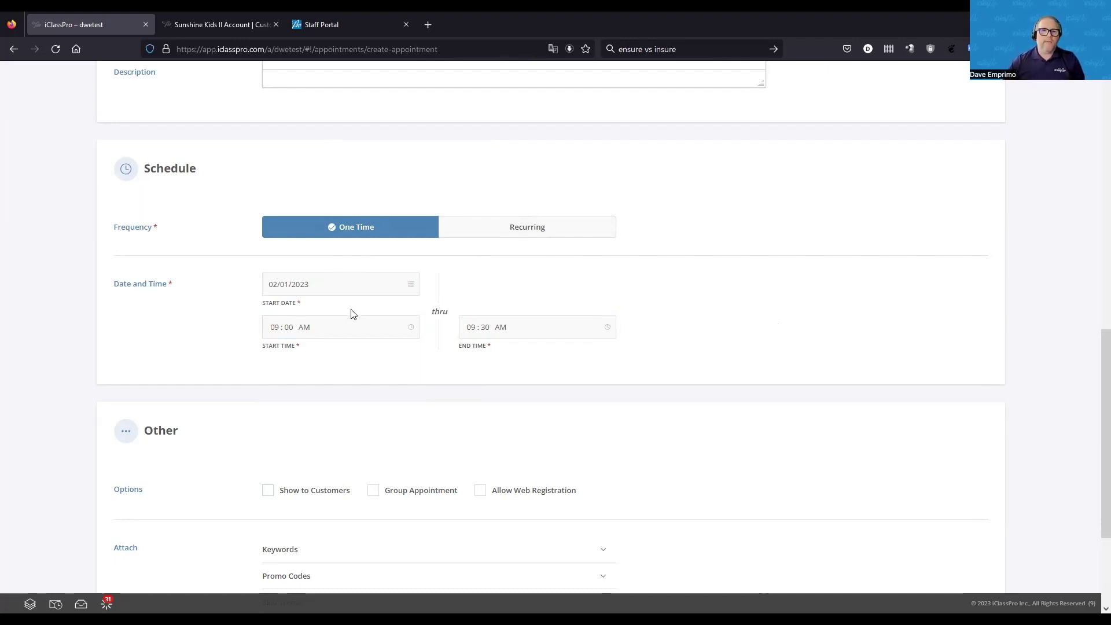
Step: Try a monthly recurring schedule on day 10 of the month and return the frequency to One Time
left_click(543, 232)
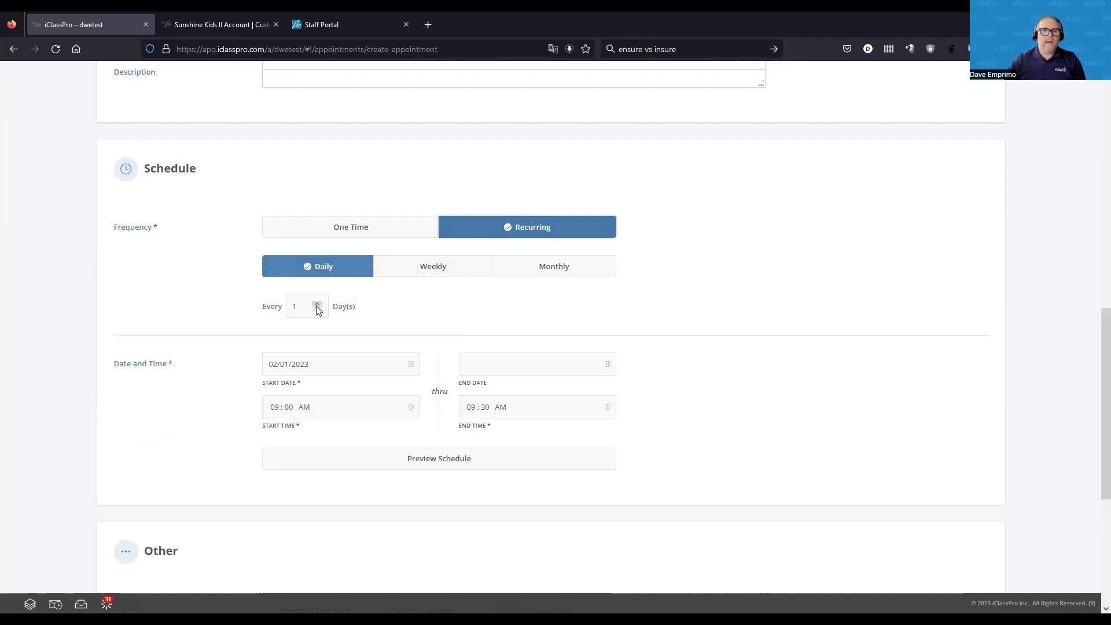
left_click(428, 271)
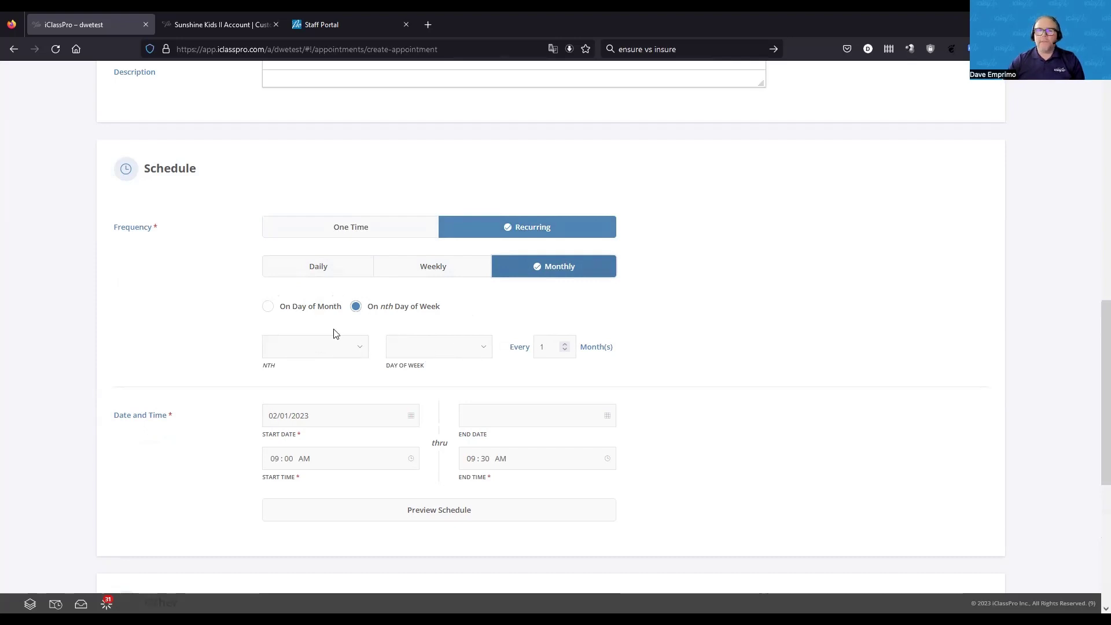
left_click(282, 310)
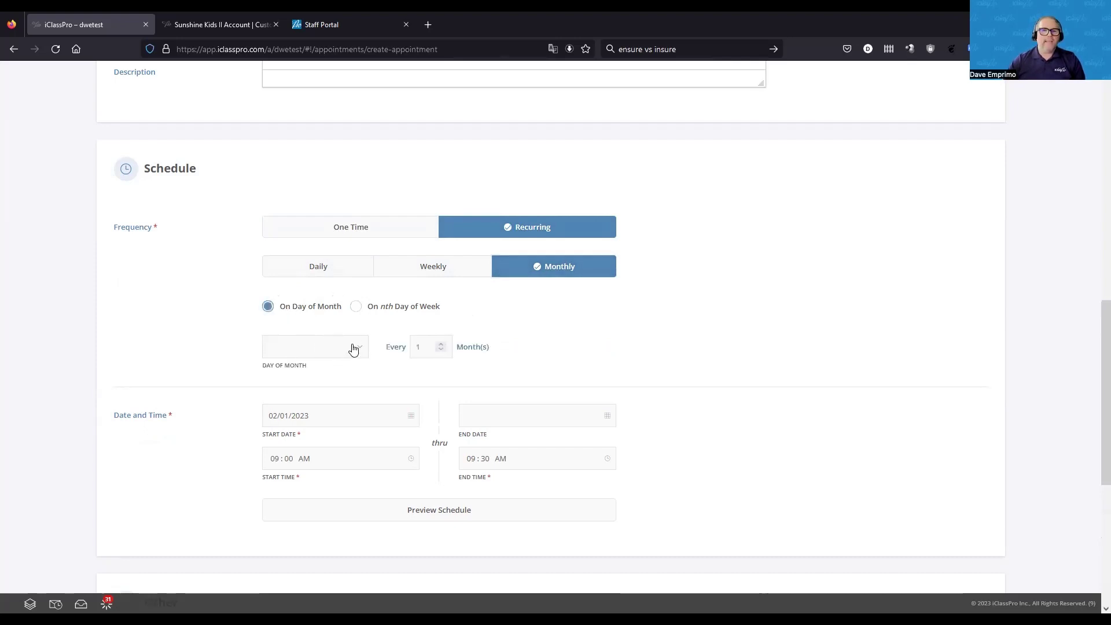
left_click(353, 349)
left_click(290, 227)
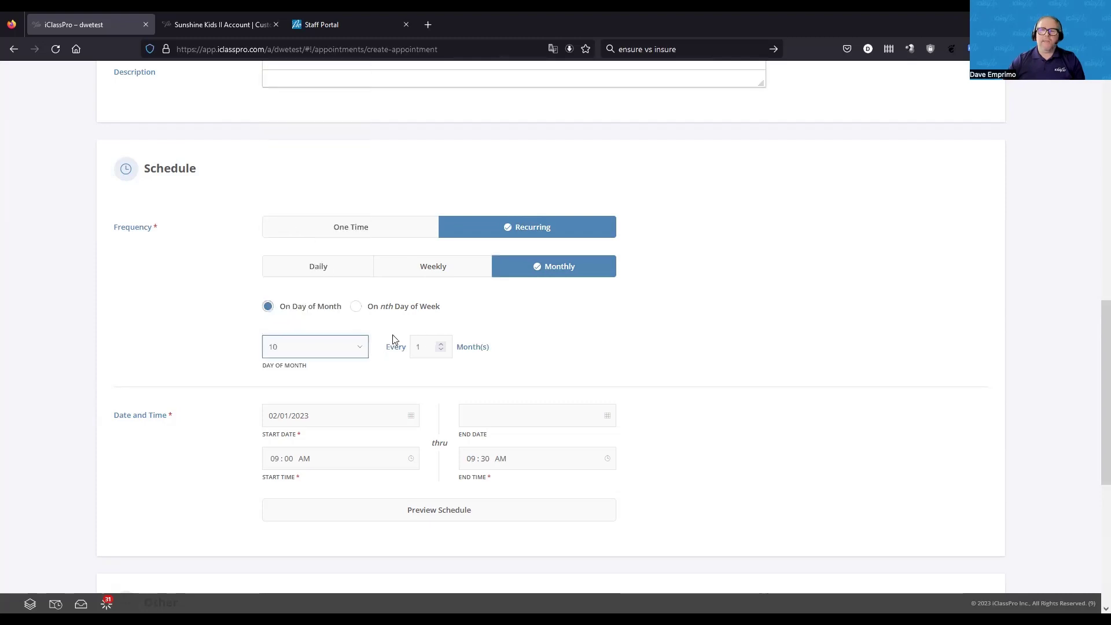
left_click(348, 232)
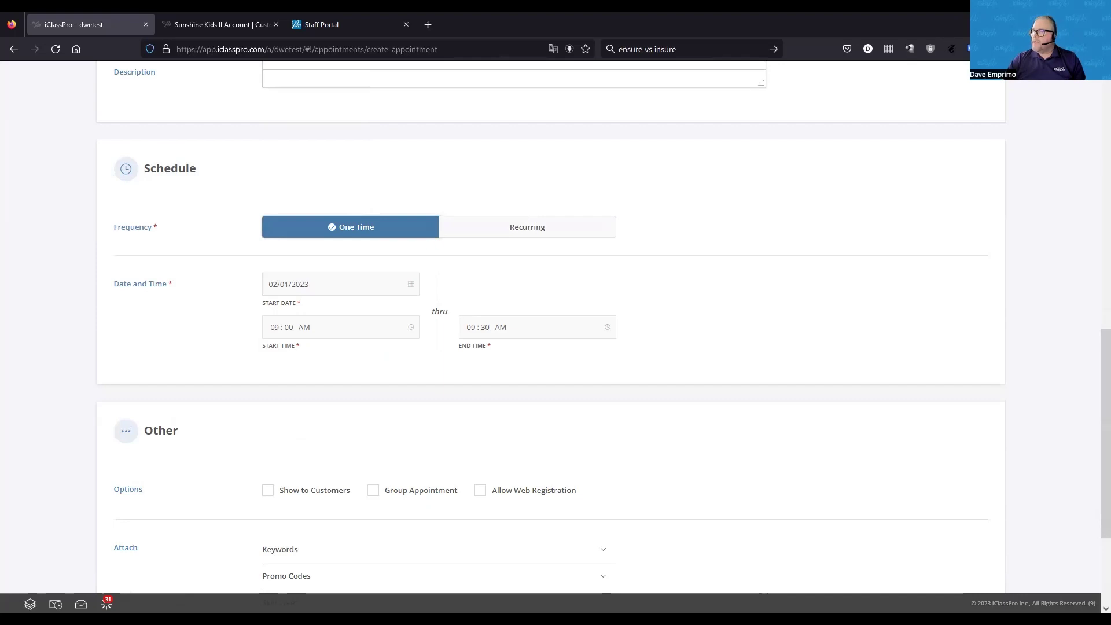
Step: Enable the Show to Customers and Allow Web Registration options for the appointment
scroll(470, 435, "down", 2)
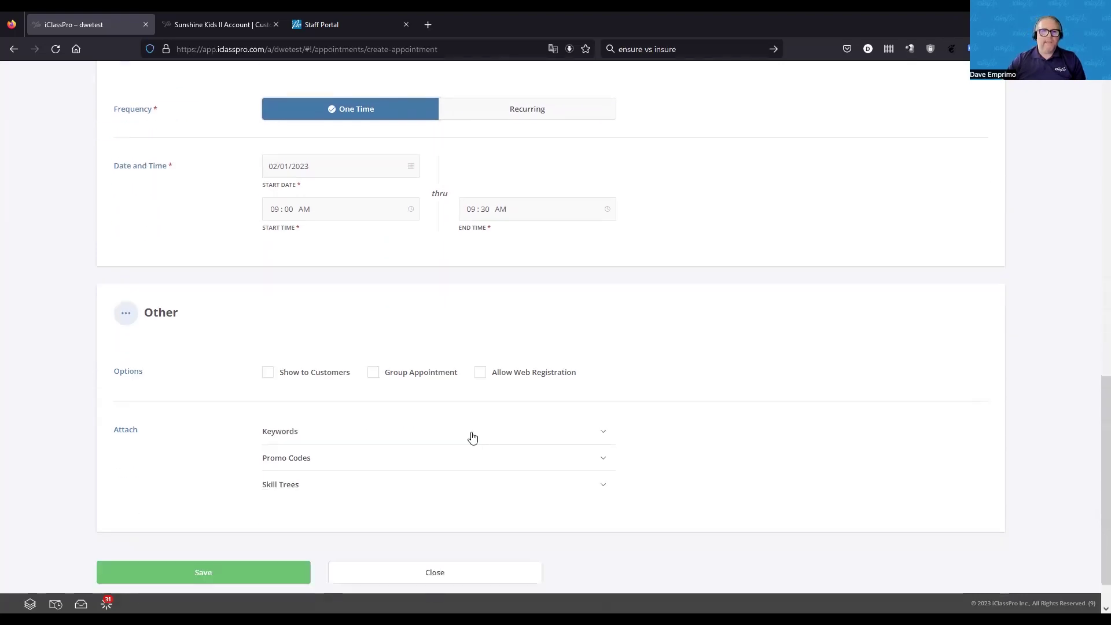
left_click(269, 376)
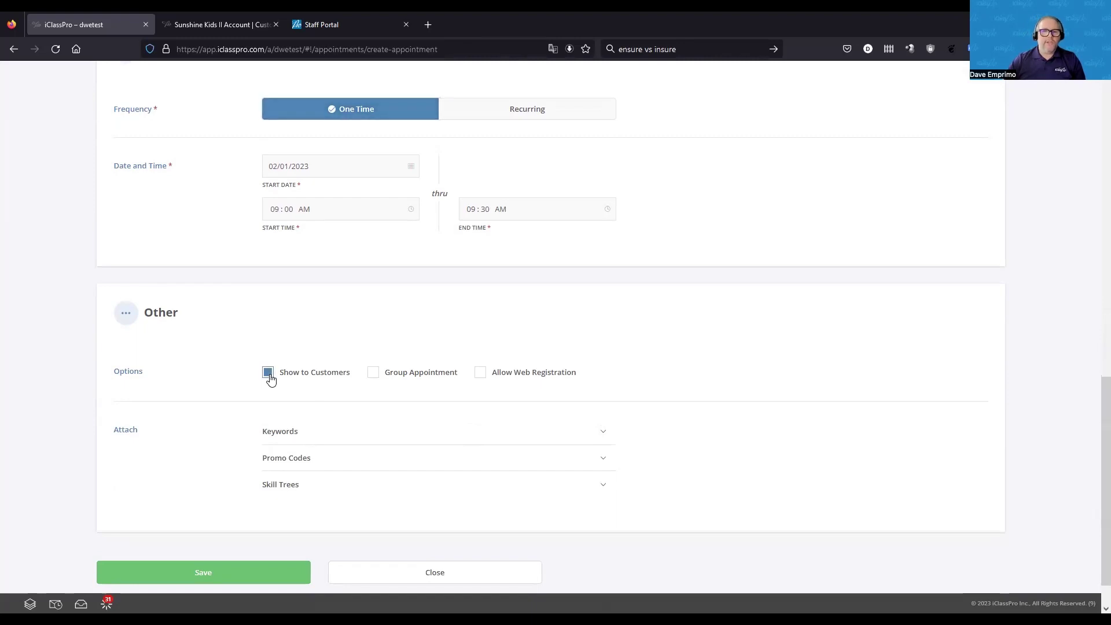
left_click(481, 375)
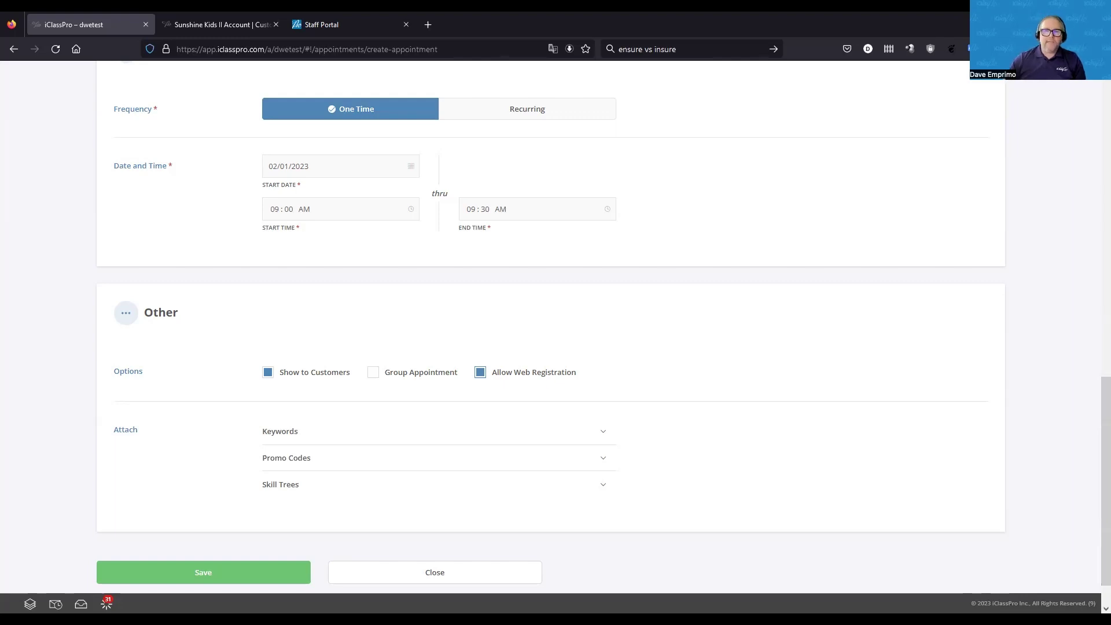
Step: Save the new private lesson appointment and reload the appointments list
scroll(678, 220, "up", 10)
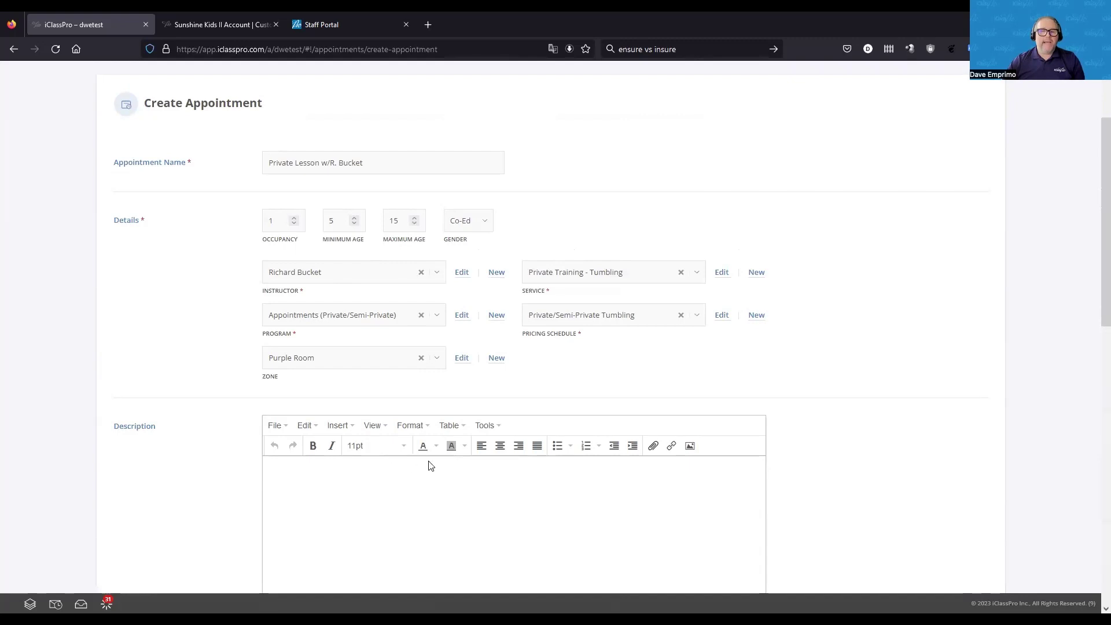
scroll(186, 444, "down", 1)
scroll(186, 440, "down", 8)
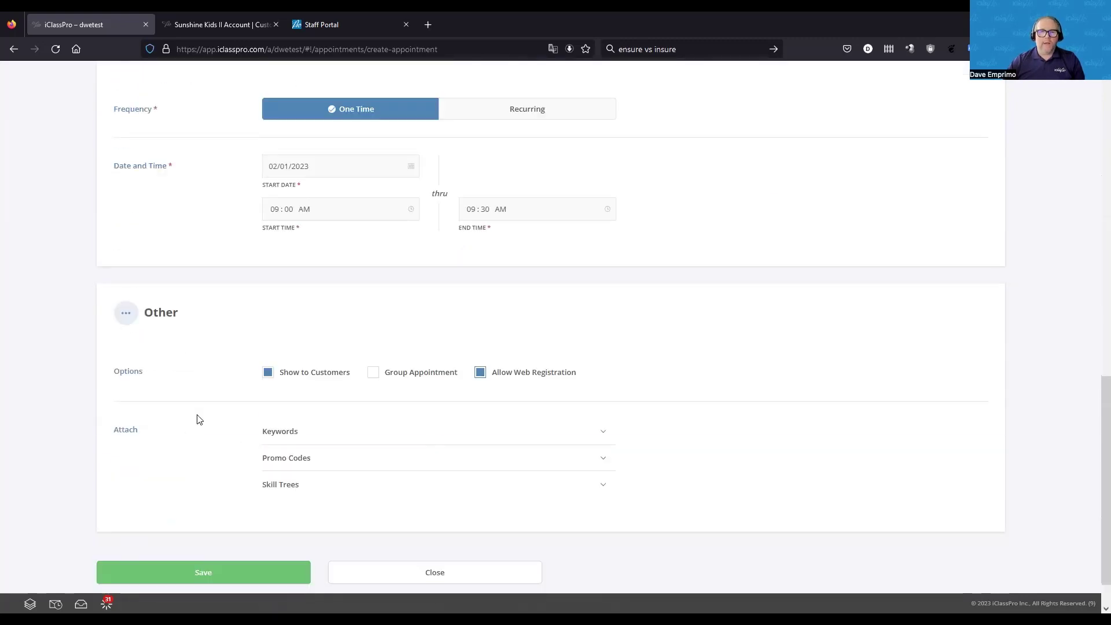
left_click(307, 528)
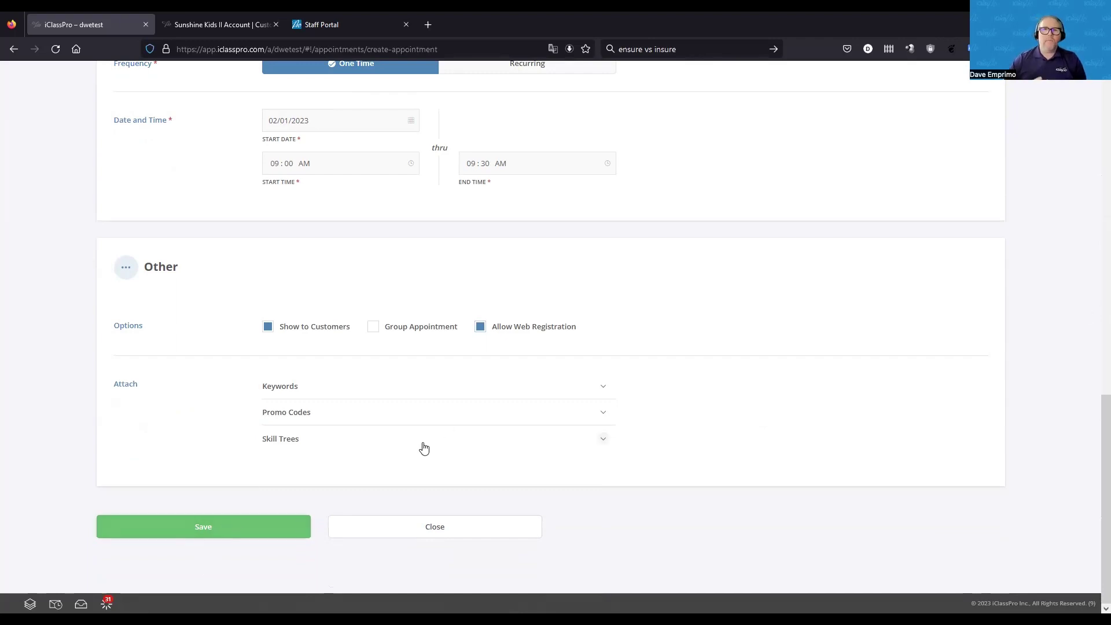
left_click(235, 528)
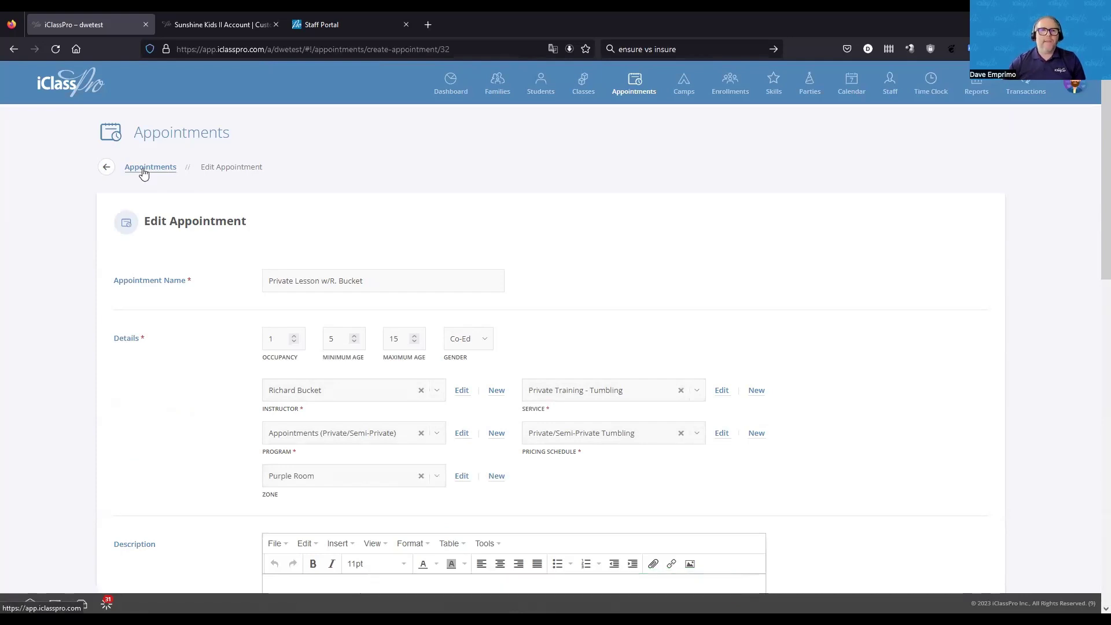
left_click(144, 174)
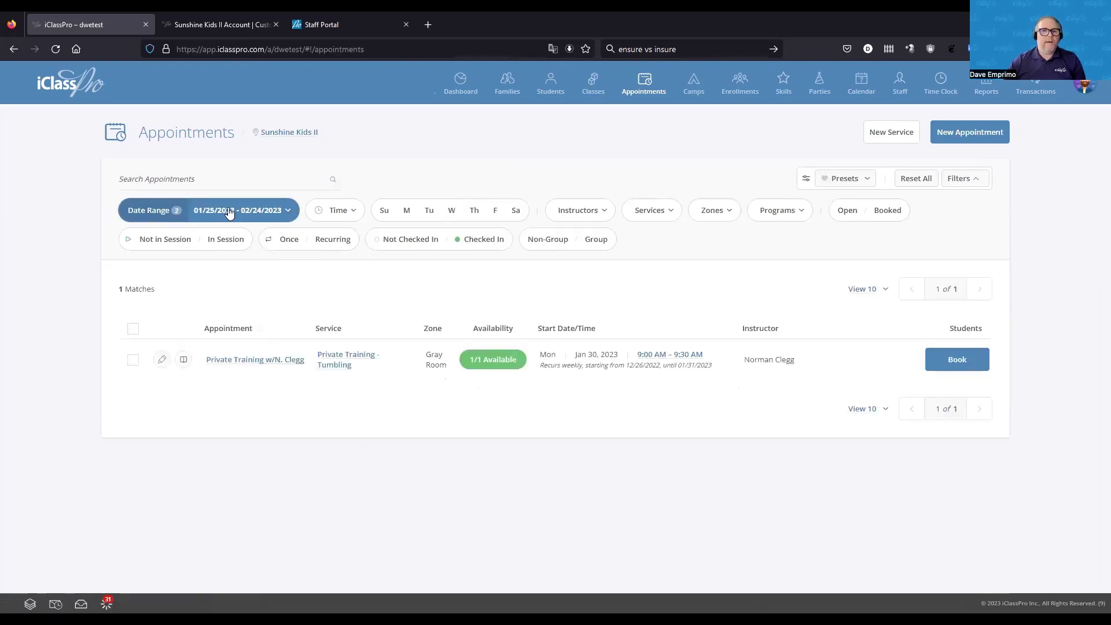
left_click(56, 50)
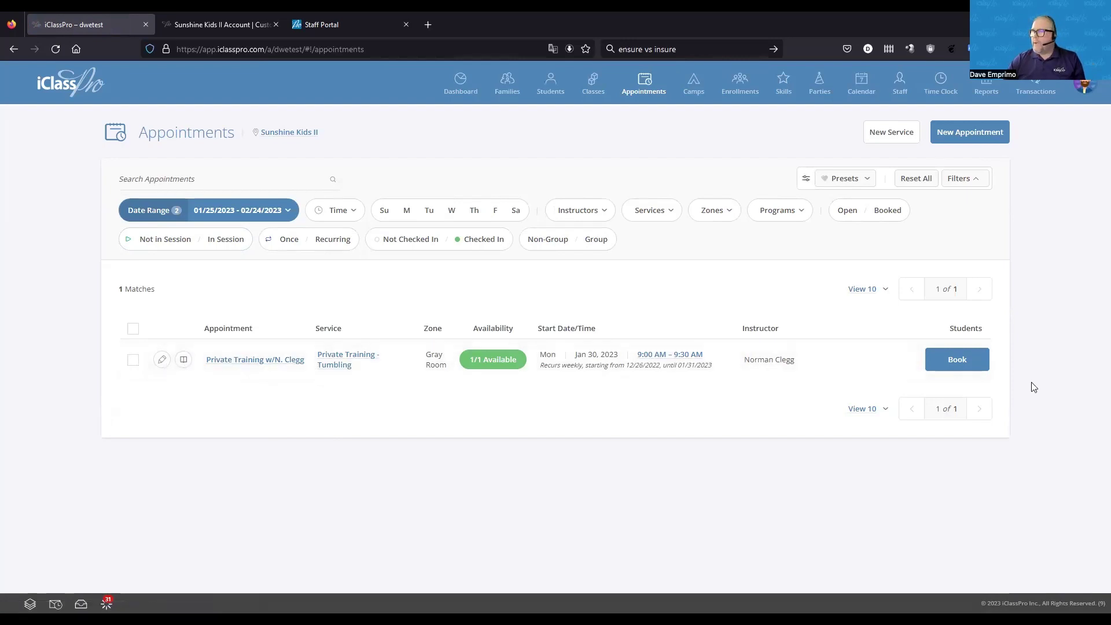
Step: Open the weekly recurring Private Training - Tumbling appointment in the list and create a duplicate of it
left_click(163, 361)
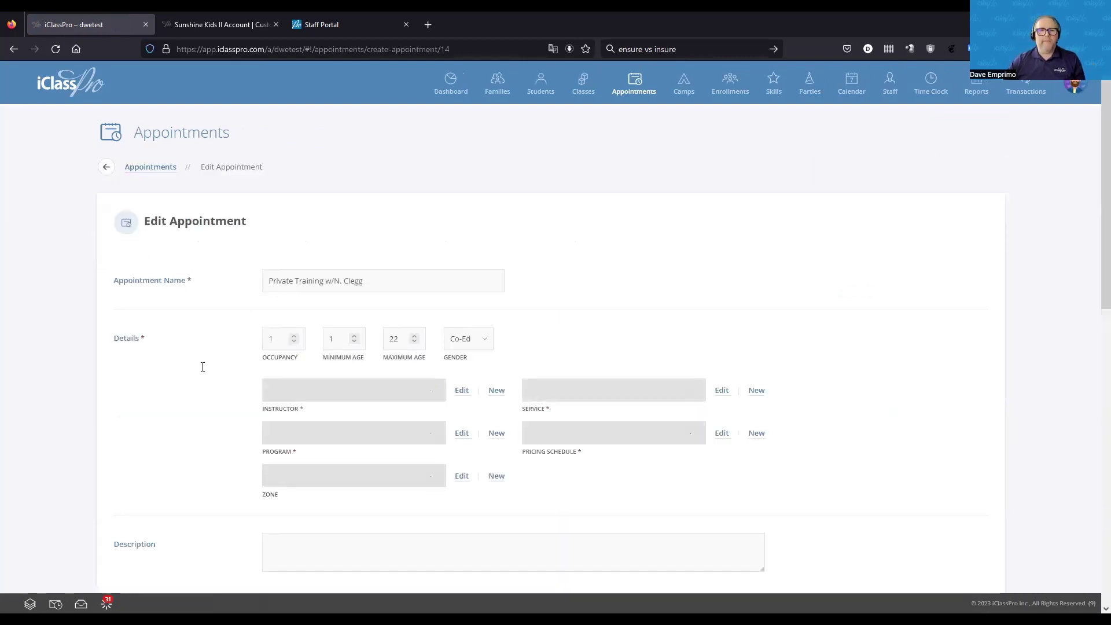
scroll(214, 372, "down", 8)
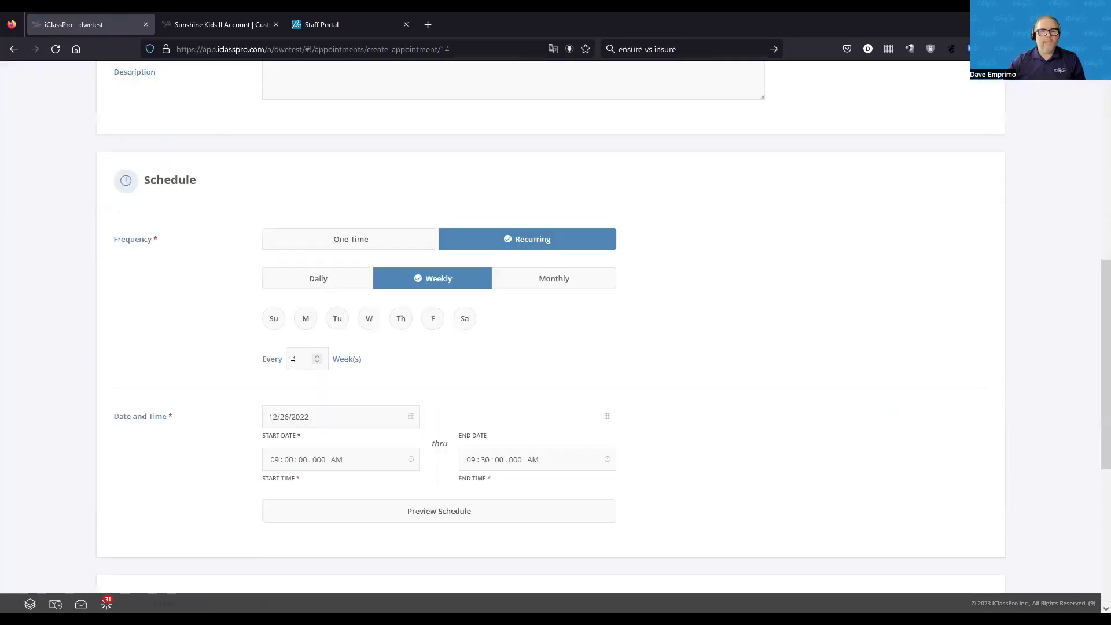
scroll(244, 419, "down", 8)
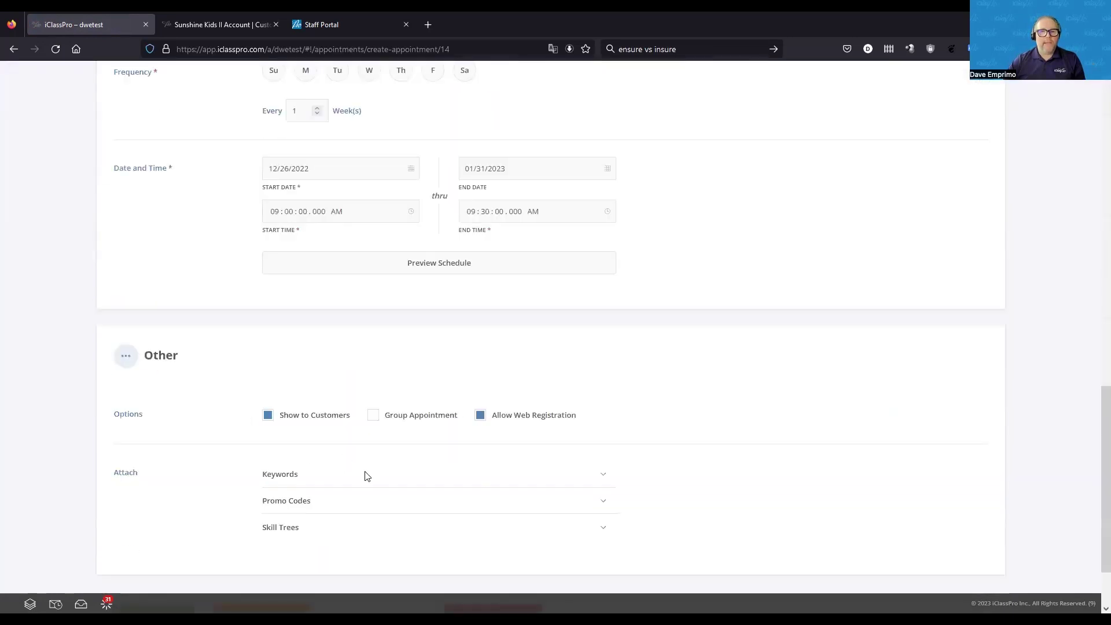
left_click(253, 523)
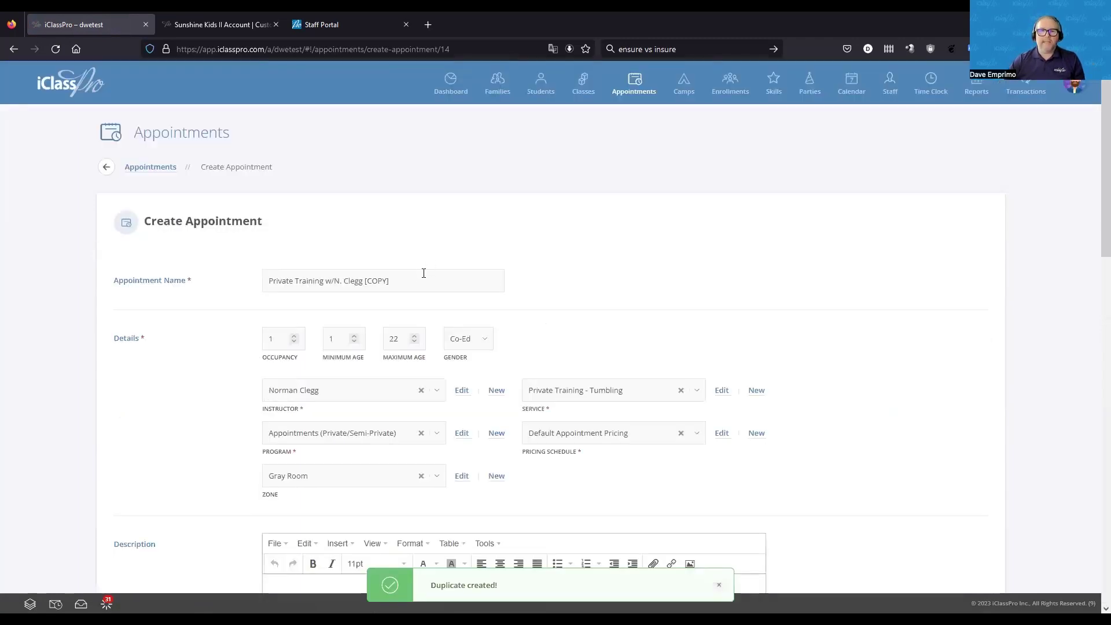
left_click(364, 280)
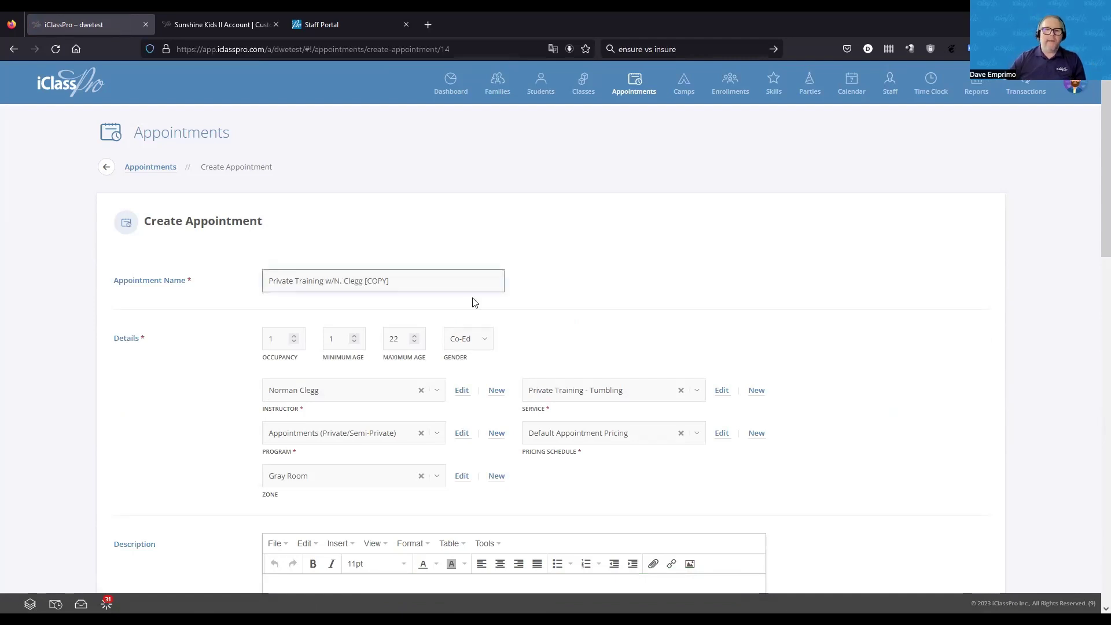
Step: Rename the duplicated appointment after its new instructor and update the details to occupancy 3 with that instructor assigned
key("shift+End")
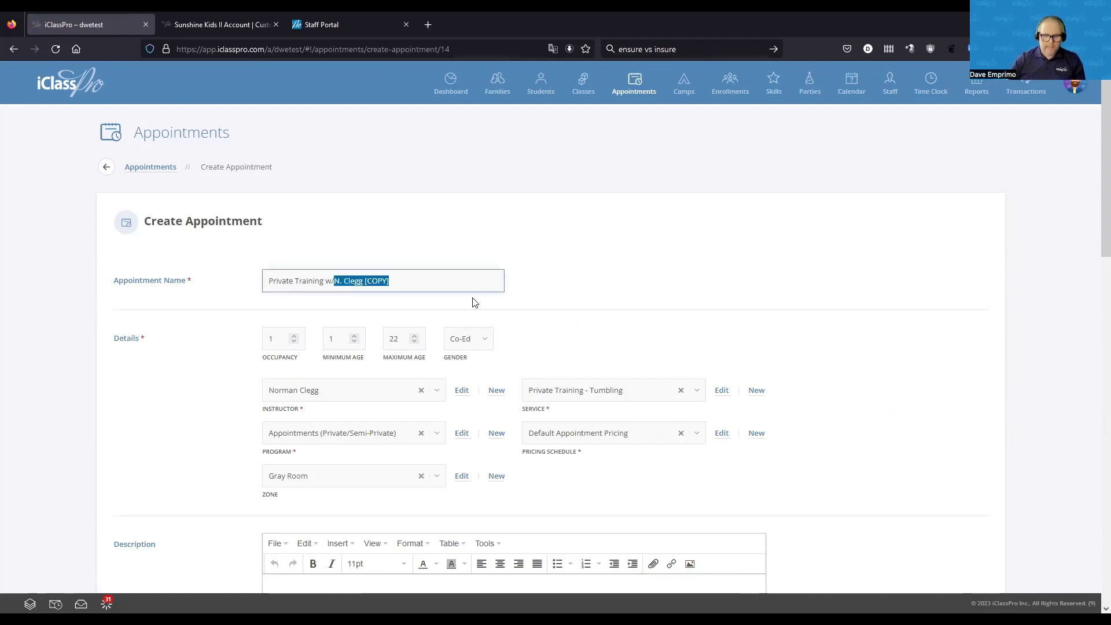
type("R. Bucket")
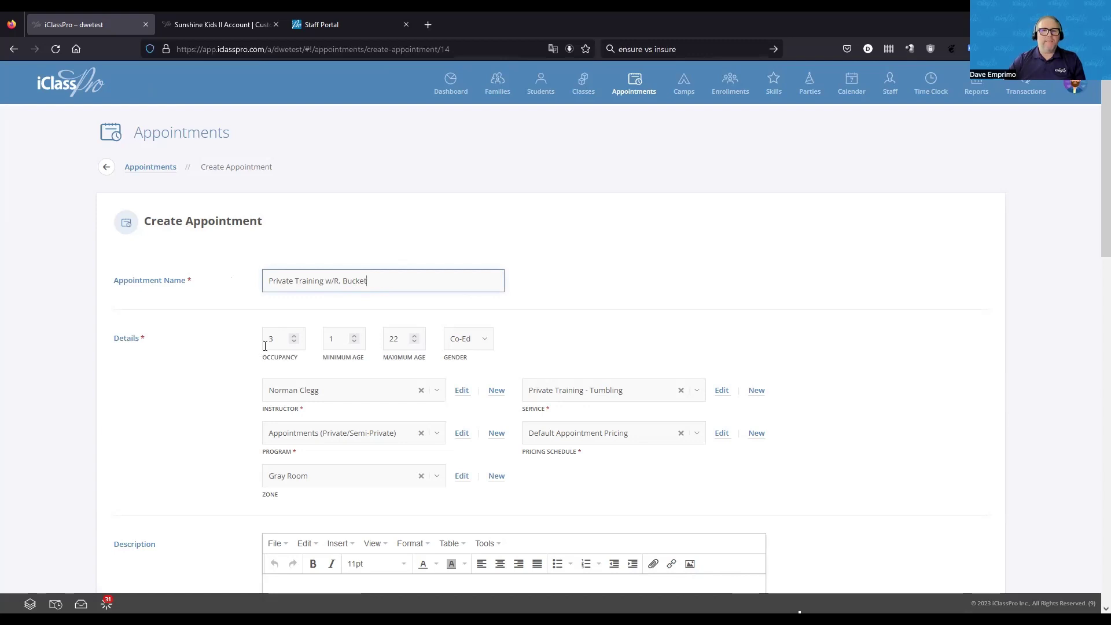
left_click(304, 391)
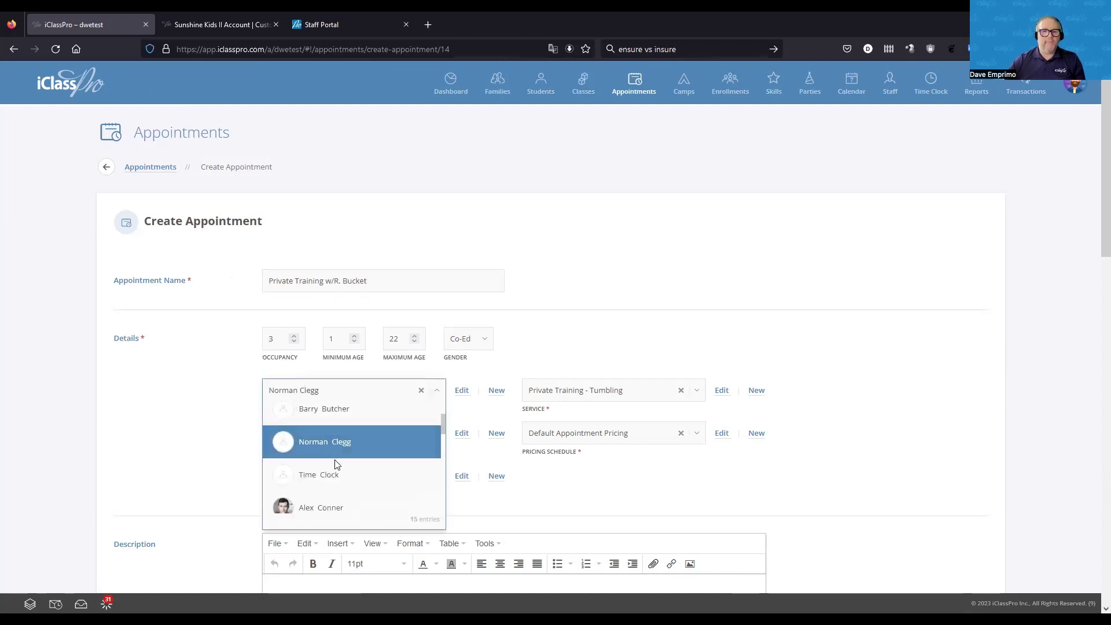
scroll(329, 423, "up", 1)
left_click(328, 420)
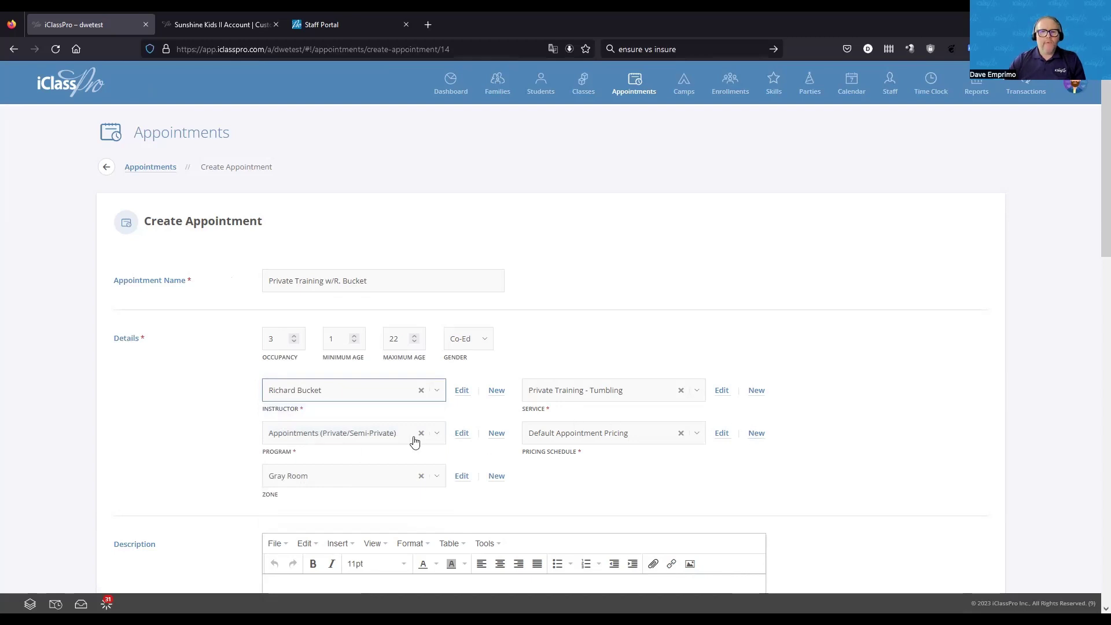
Step: Set the duplicated appointment's service to Small Group Training - Tumbling and its zone to Purple Room
left_click(697, 398)
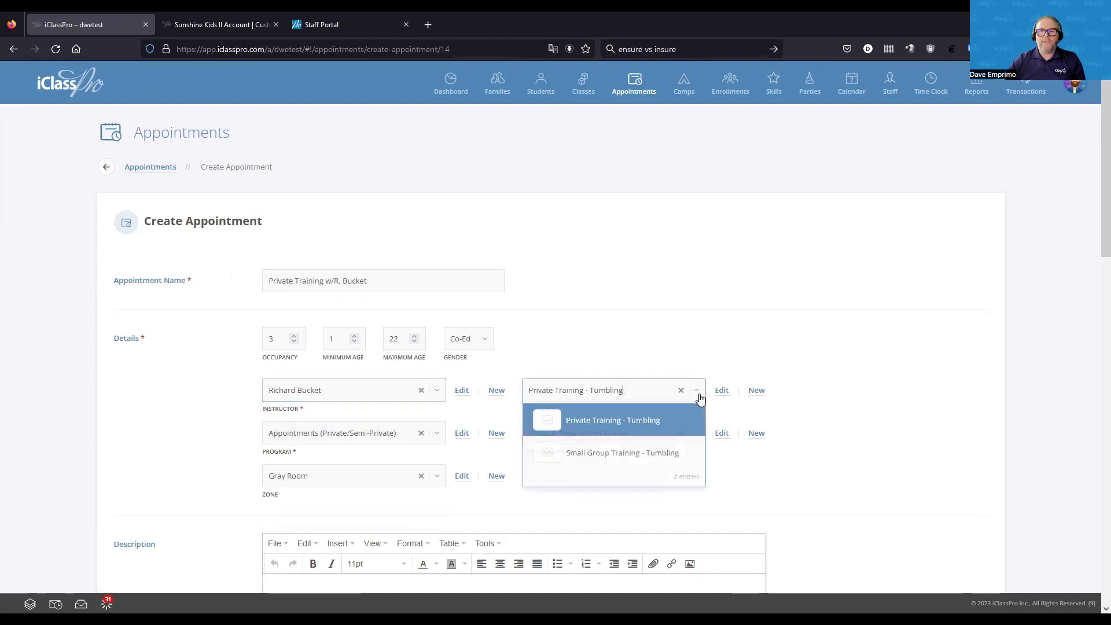
left_click(615, 454)
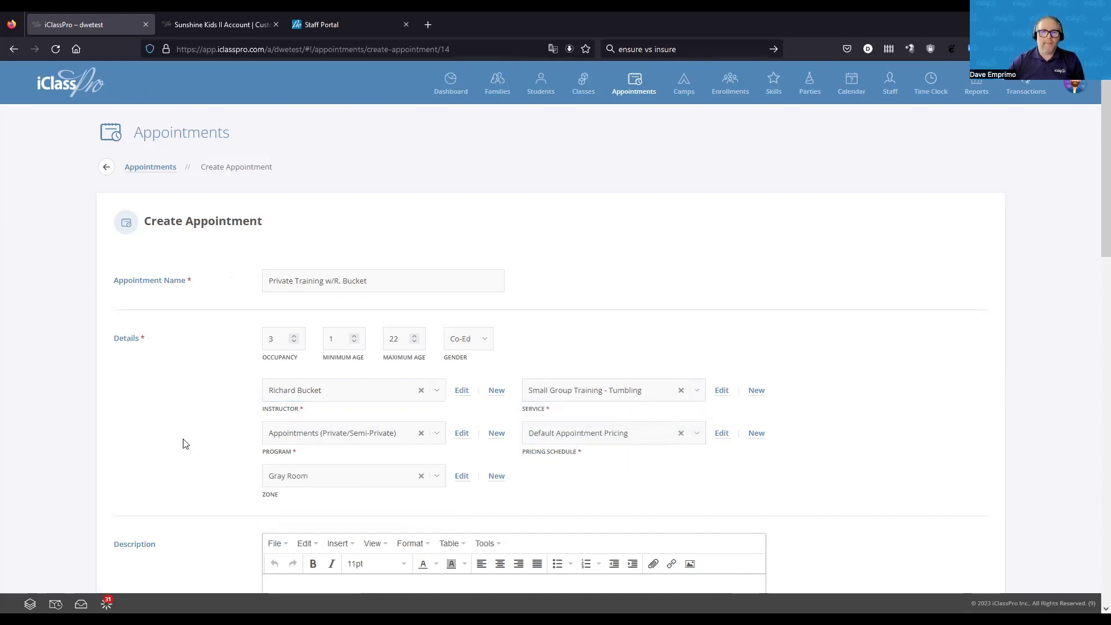
left_click(353, 479)
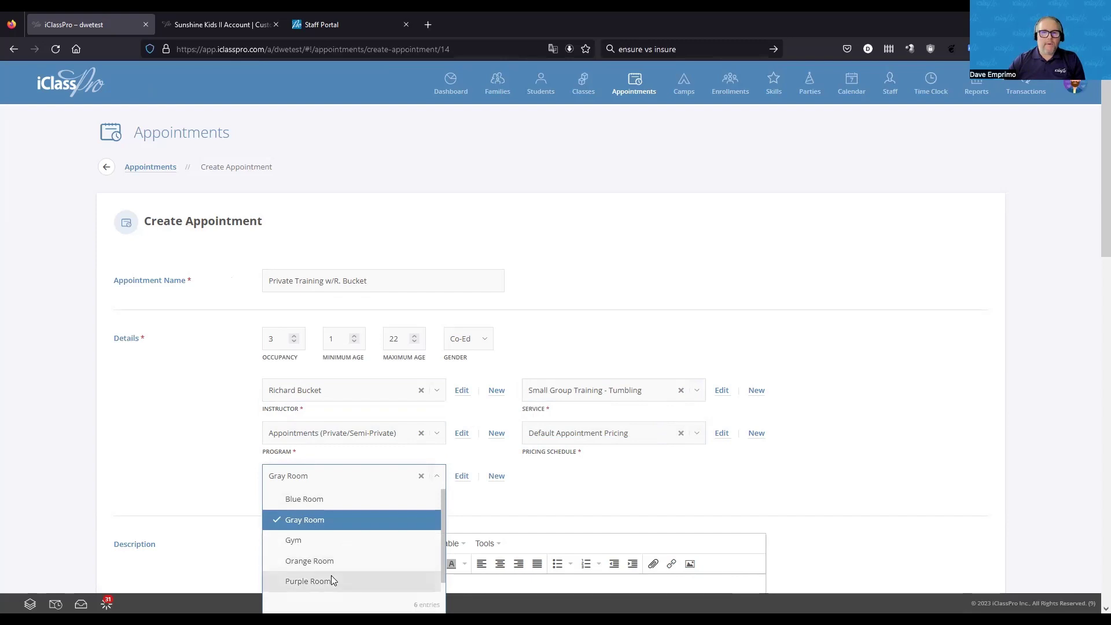
left_click(194, 433)
Step: Enable the Group Appointment option for the duplicate and try to save it
scroll(194, 414, "down", 10)
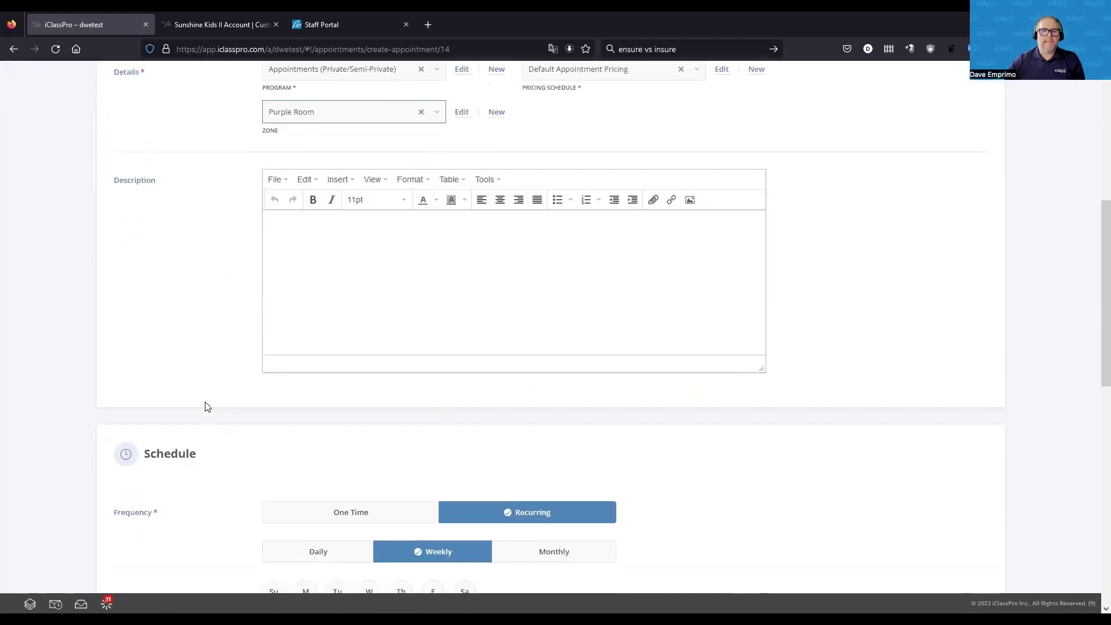
scroll(204, 398, "down", 1)
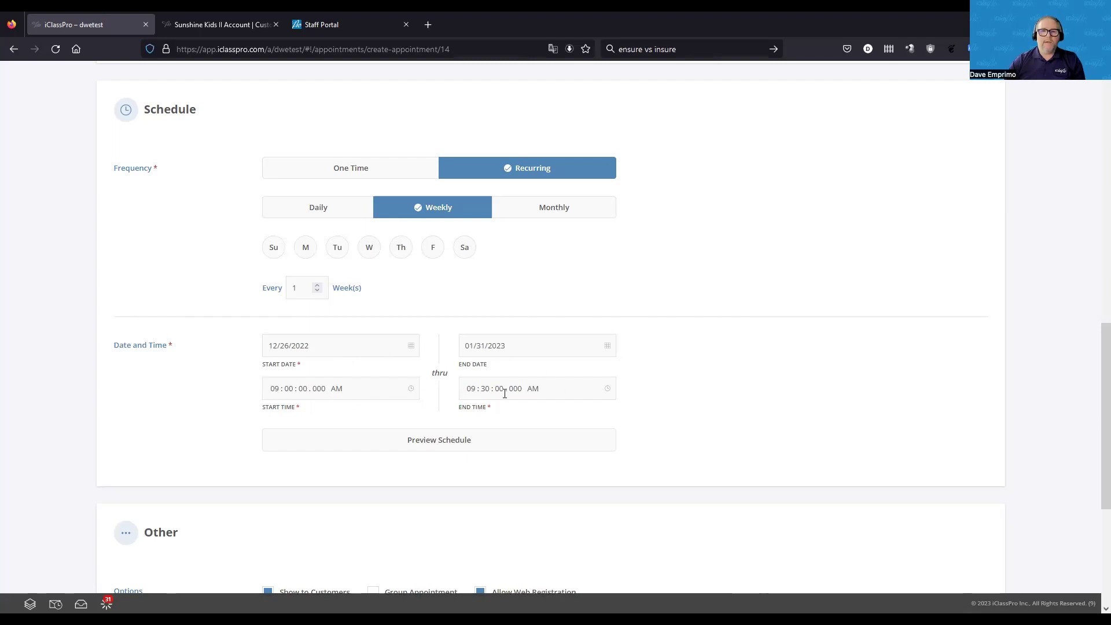
scroll(172, 431, "up", 10)
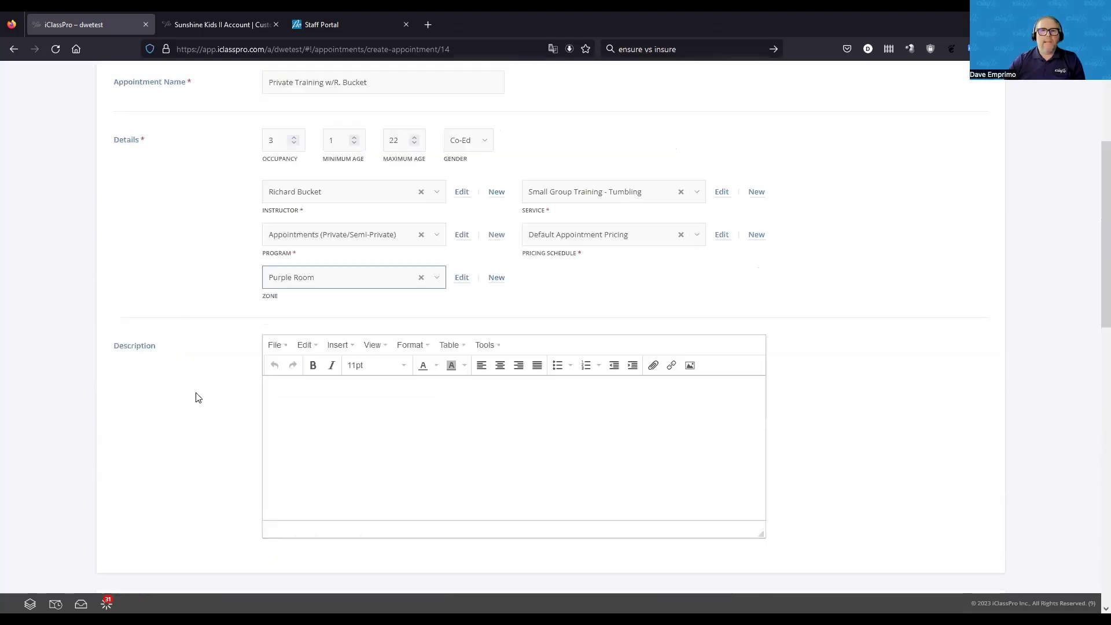
scroll(219, 436, "down", 15)
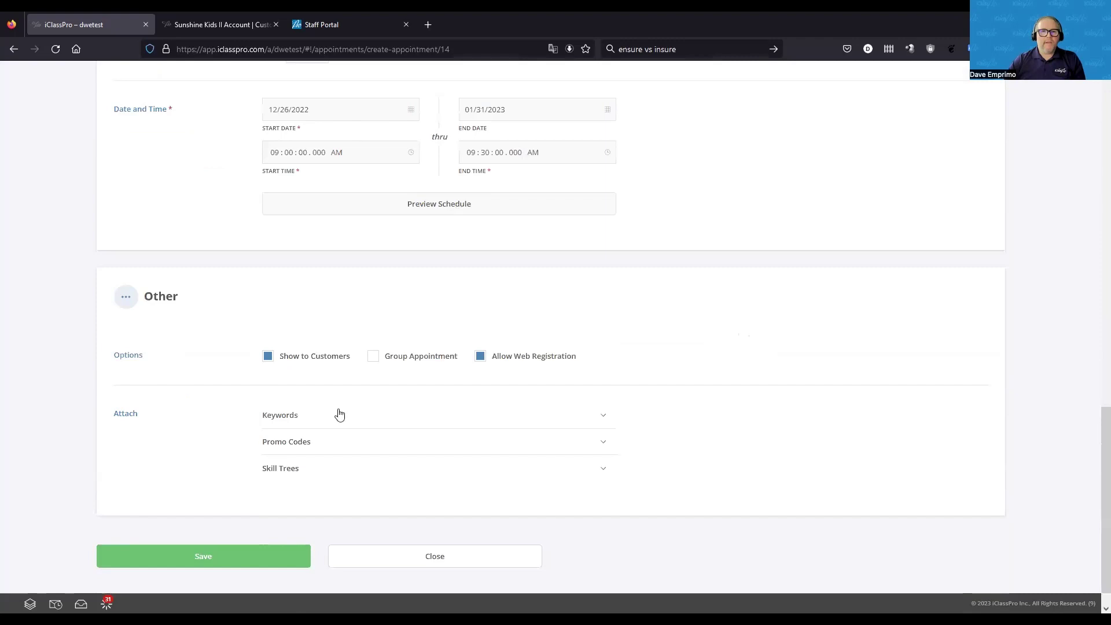
left_click(374, 357)
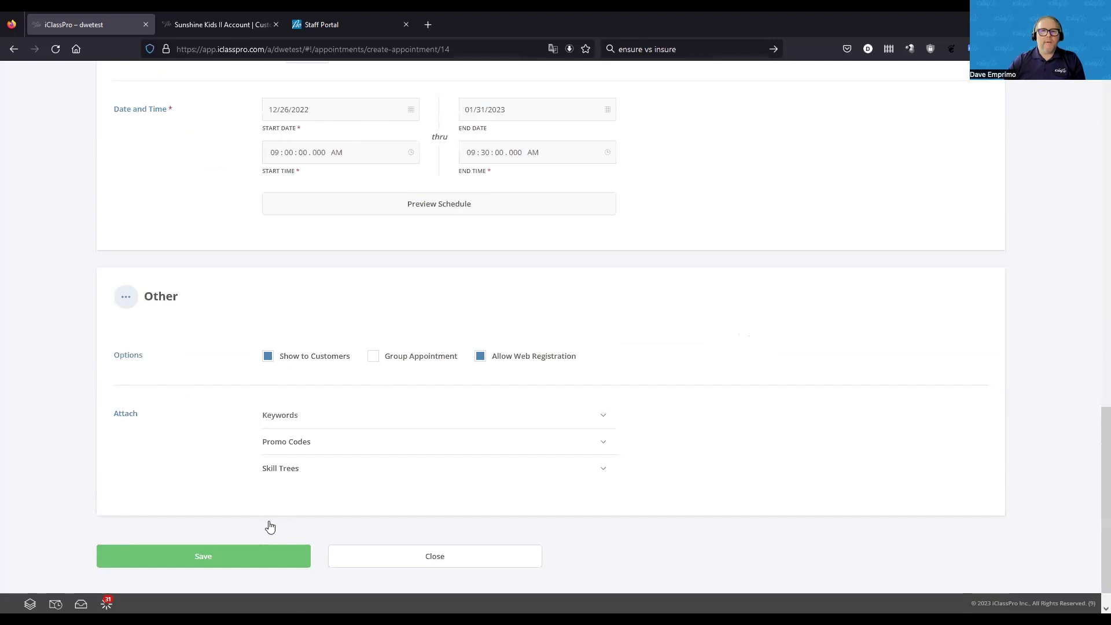
left_click(217, 559)
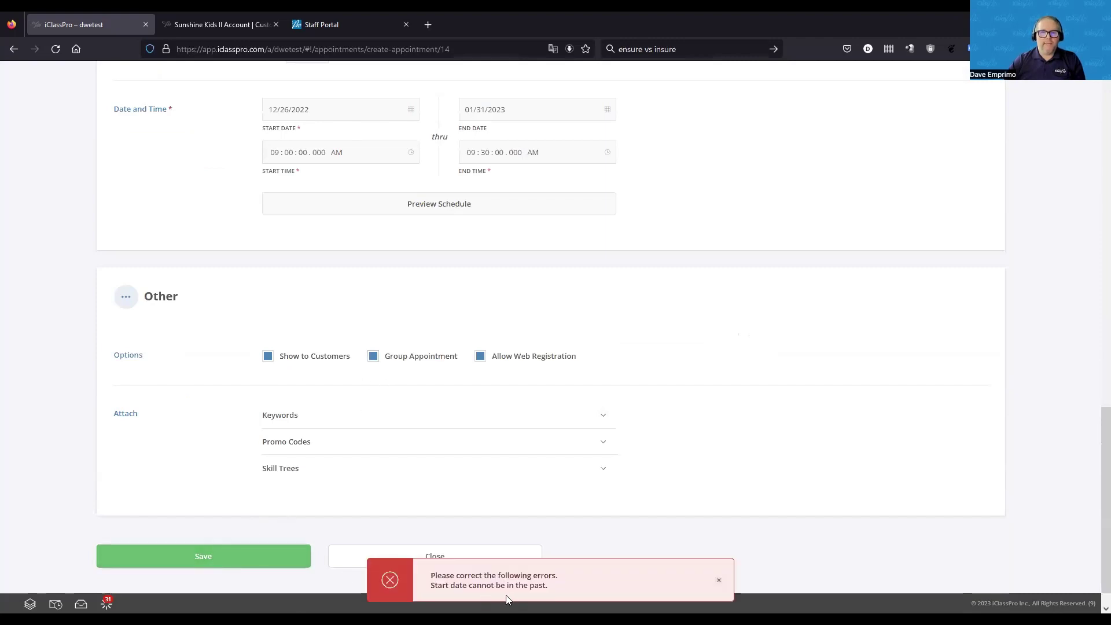
Step: Set the duplicated appointment's start date to January 25, 2023 and save the appointment
left_click(329, 109)
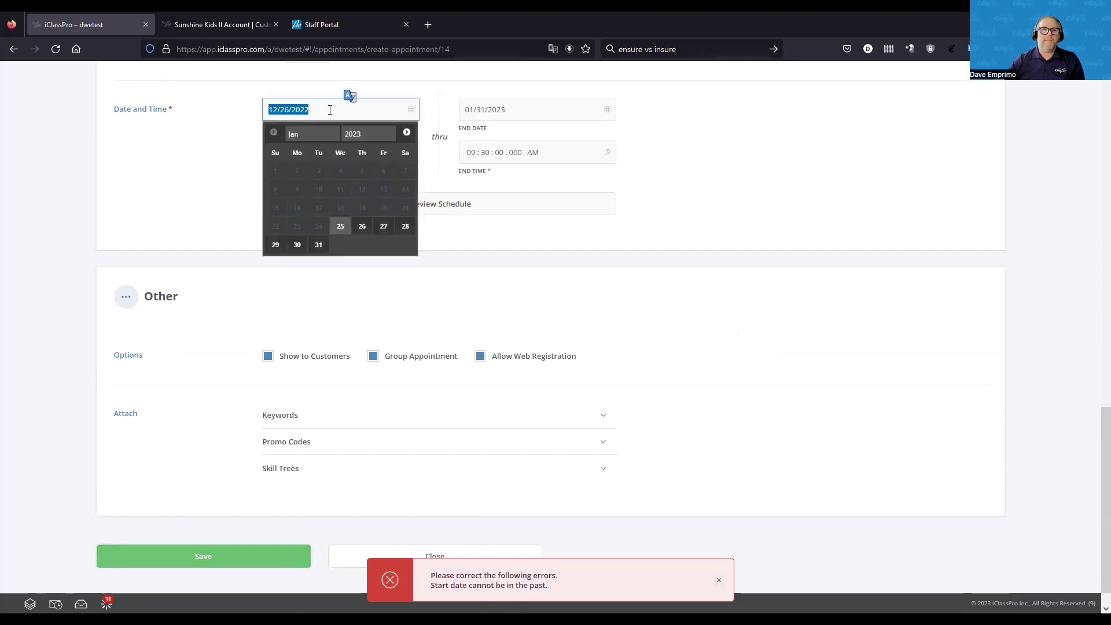
left_click(340, 228)
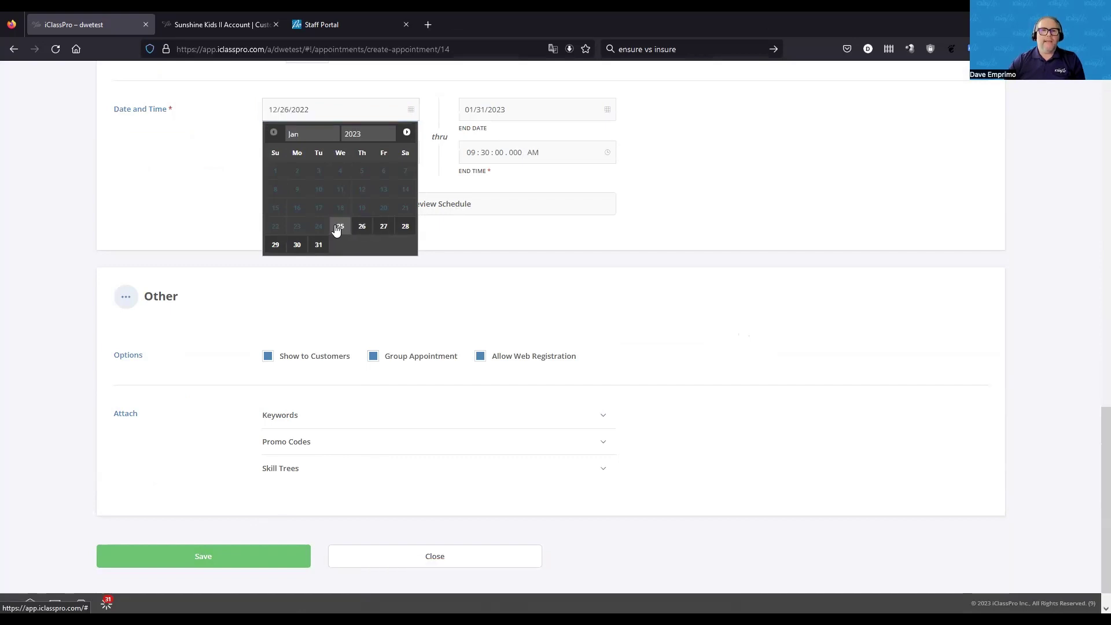
left_click(338, 228)
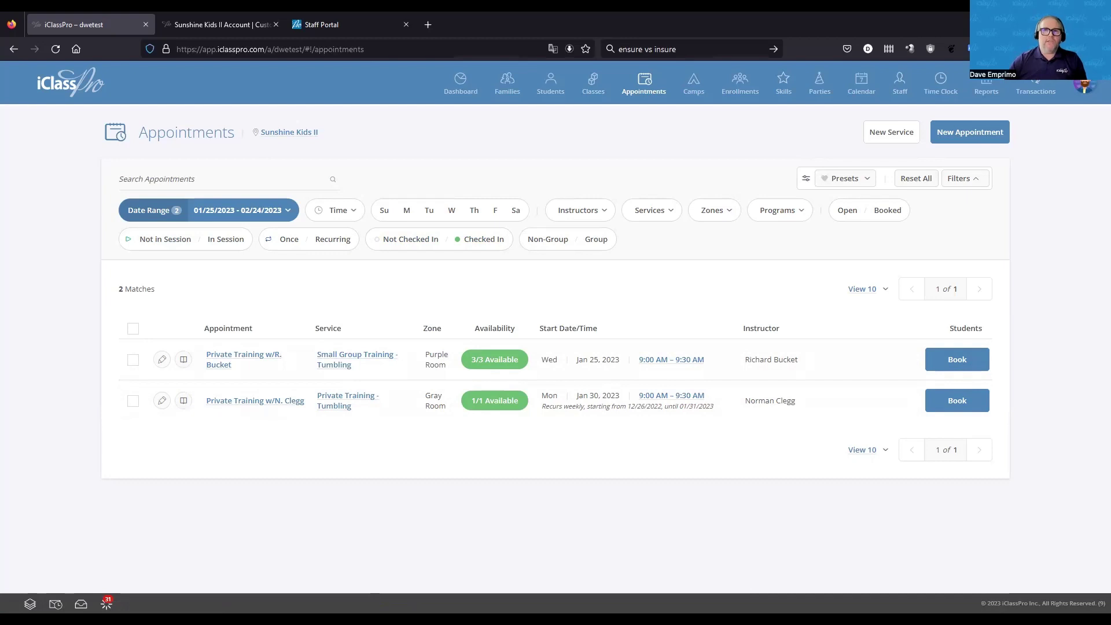
Step: Open the Families list and look at the enrollment and booking options for the Gift Certificate family
right_click(782, 149)
left_click(507, 81)
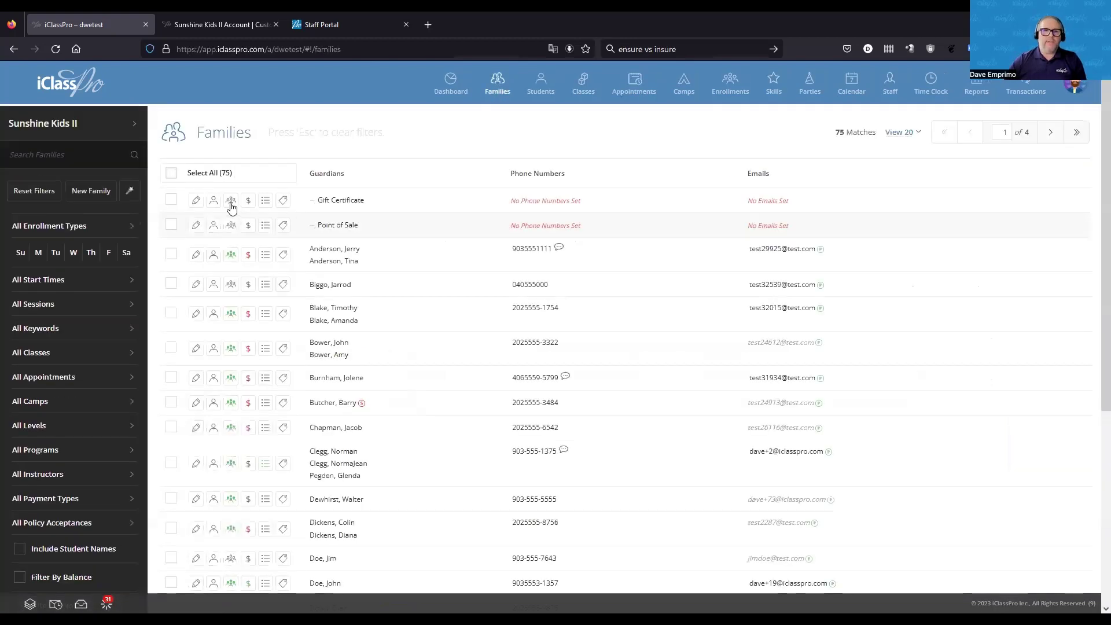
left_click(231, 203)
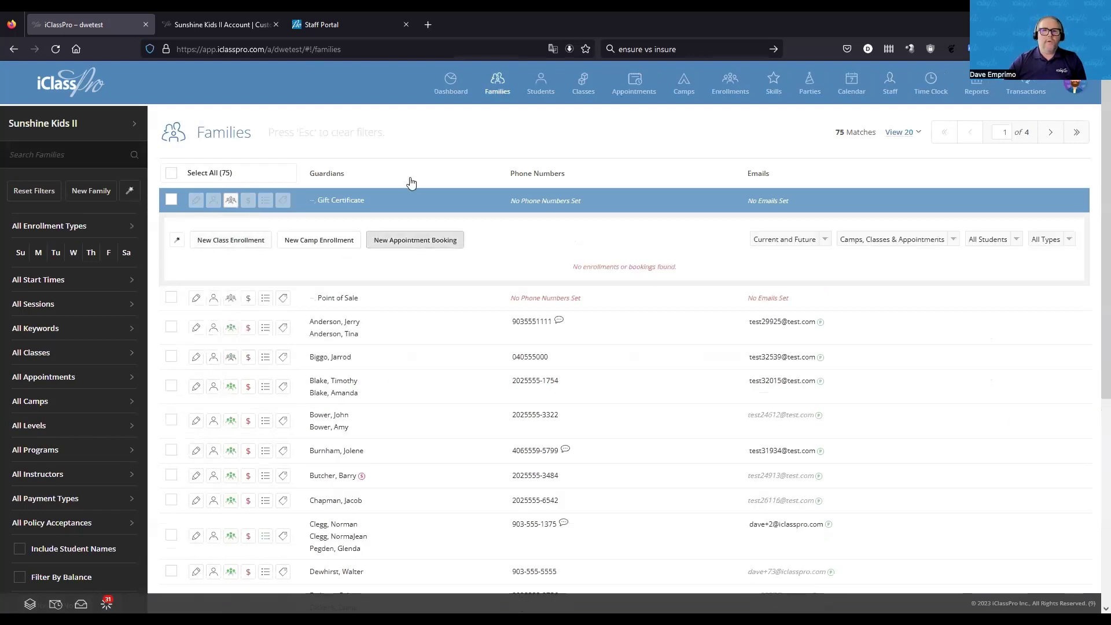
left_click(231, 201)
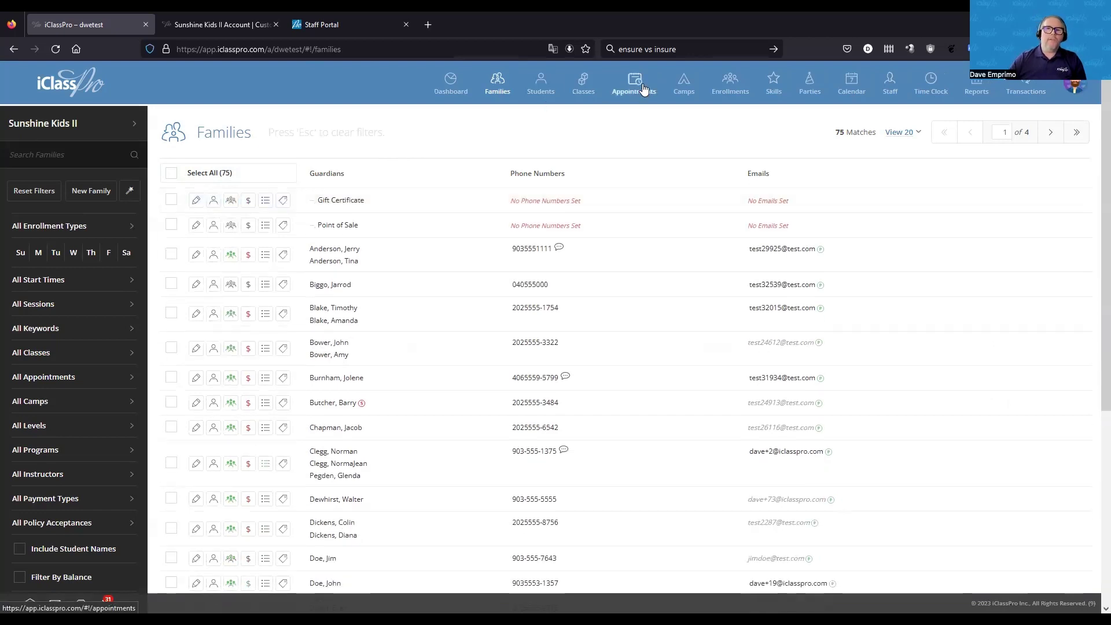
Step: Book a student, found by name, into the January 25 Small Group Training - Tumbling appointment
left_click(644, 88)
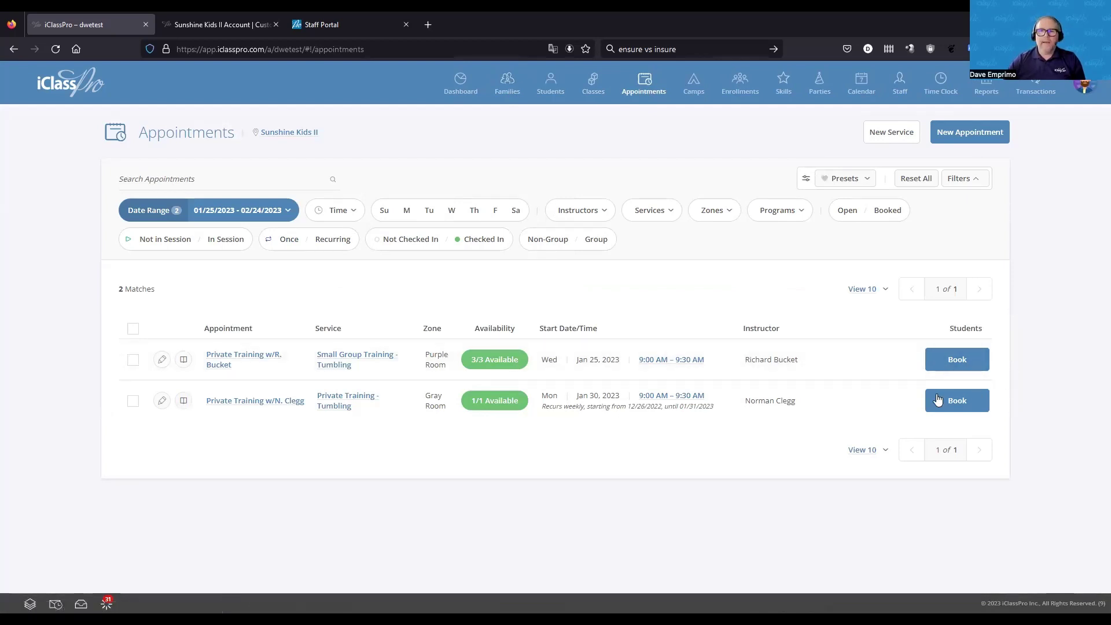
left_click(958, 361)
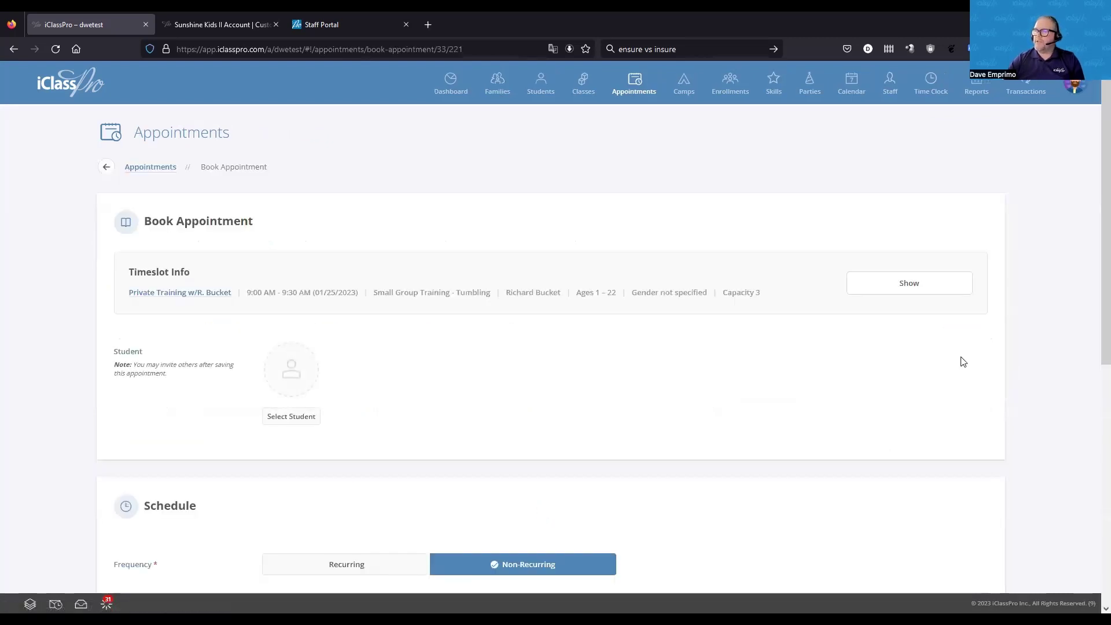
left_click(291, 416)
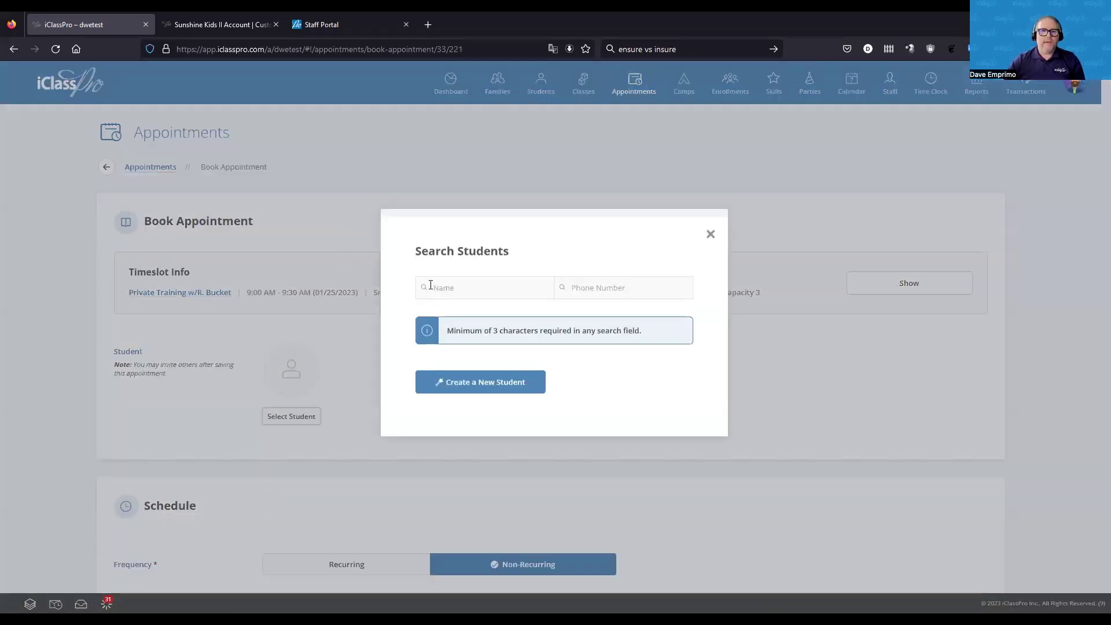
left_click(442, 286)
type("norm clegg")
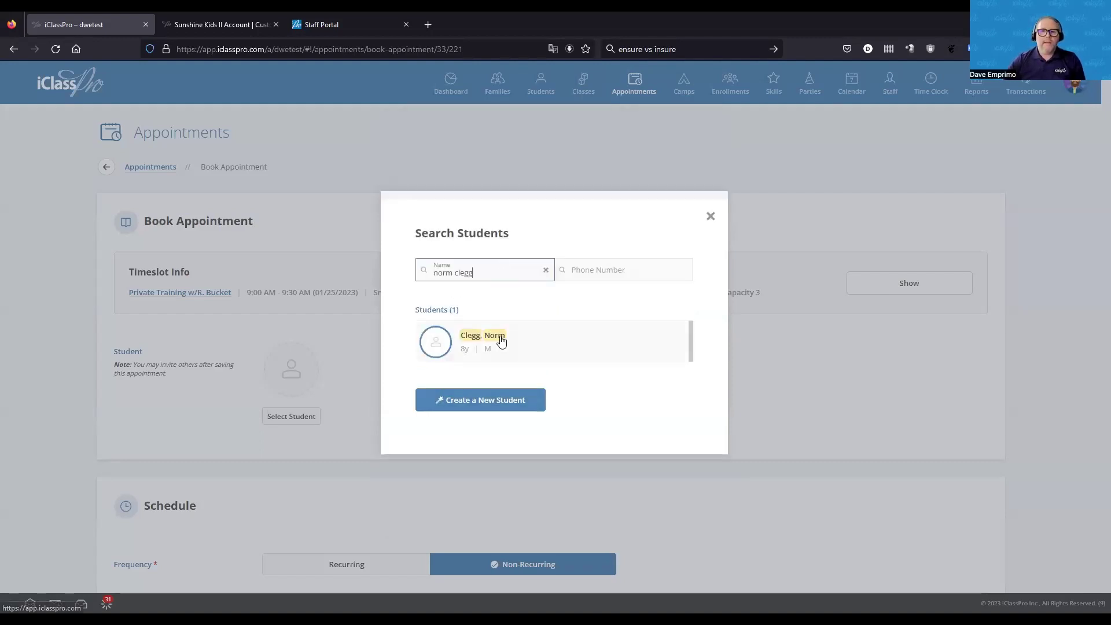
left_click(501, 342)
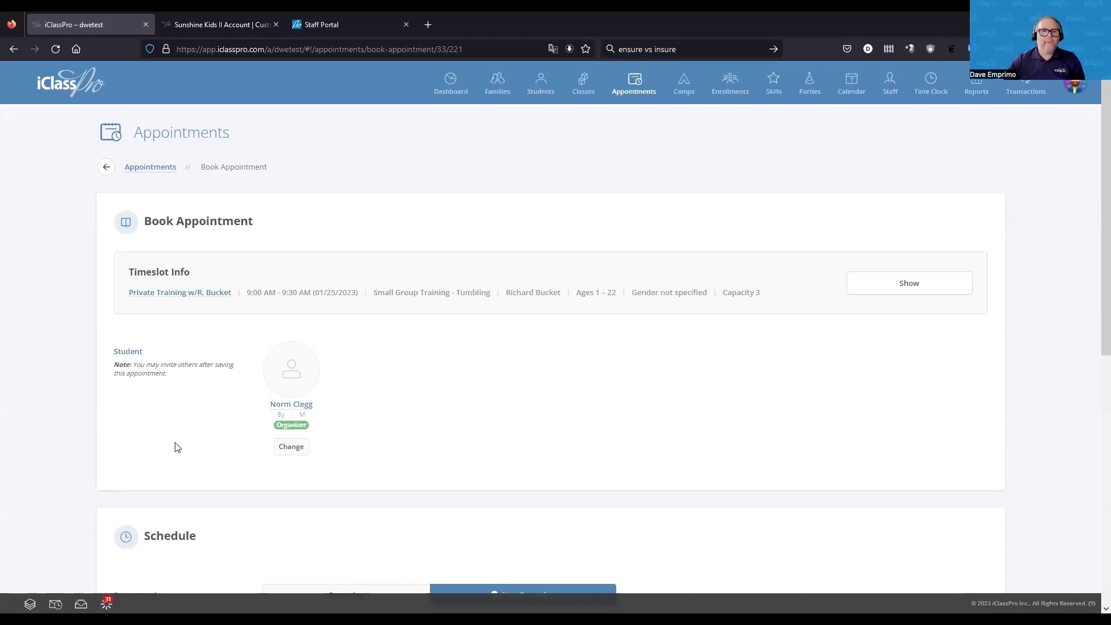
scroll(385, 475, "down", 7)
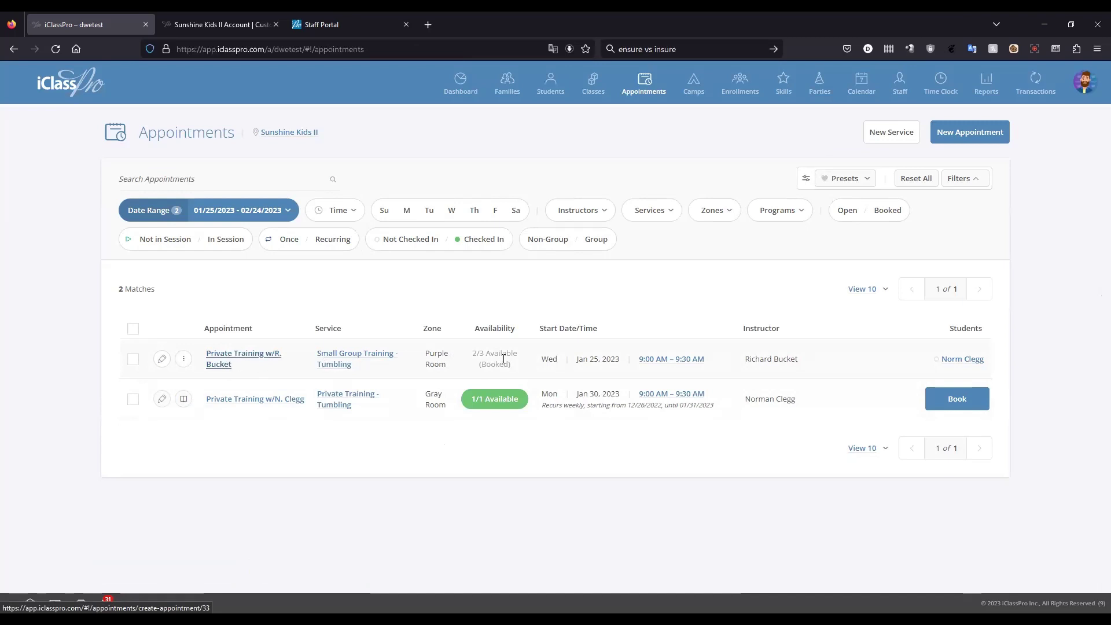
Step: Open the student's booking for the January 25 appointment and review the group participant selection and invite fields
left_click(958, 359)
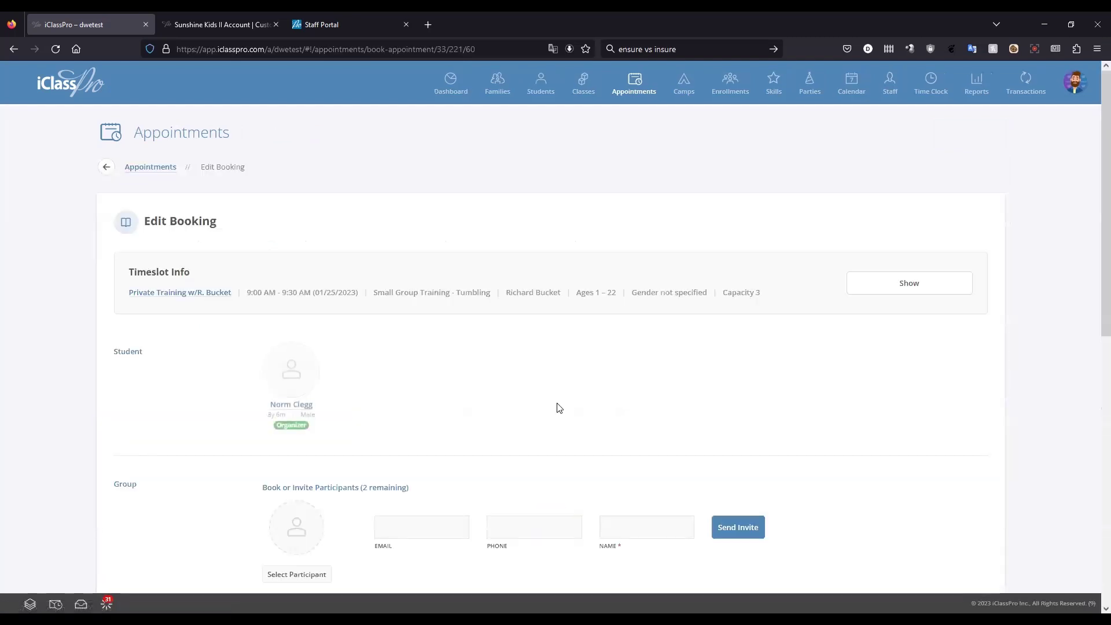
scroll(553, 410, "down", 4)
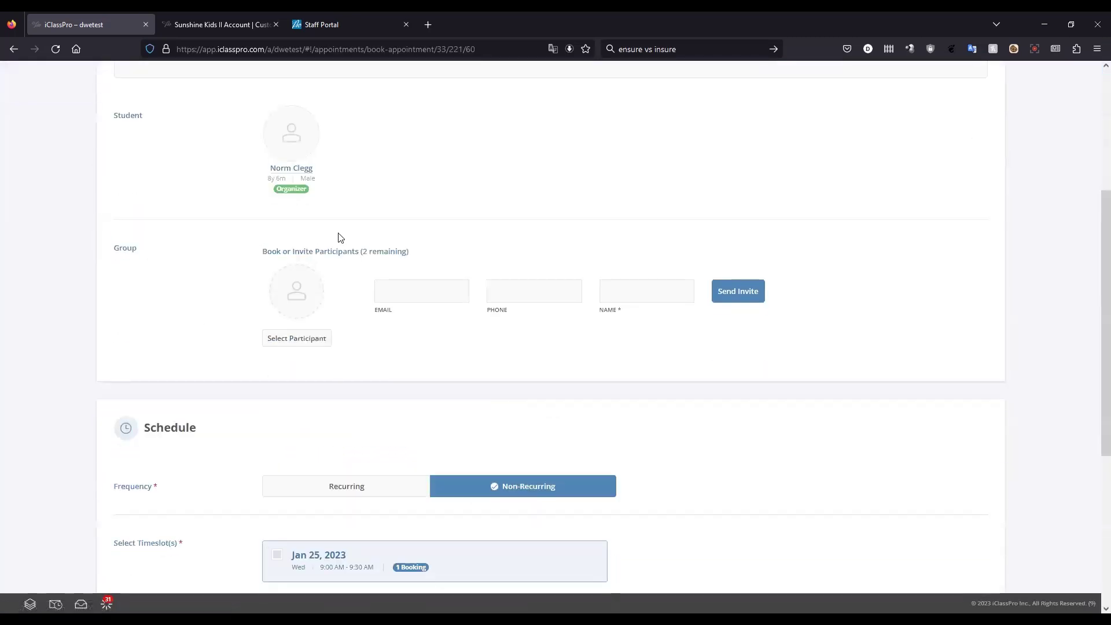
left_click(409, 297)
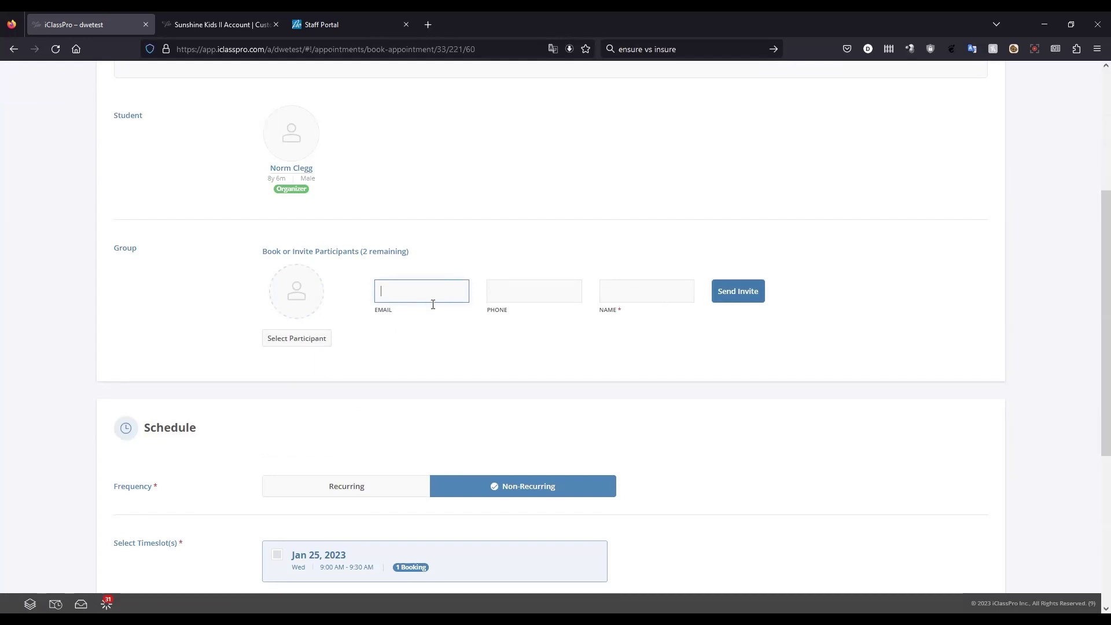
scroll(199, 322, "up", 1)
scroll(199, 322, "up", 3)
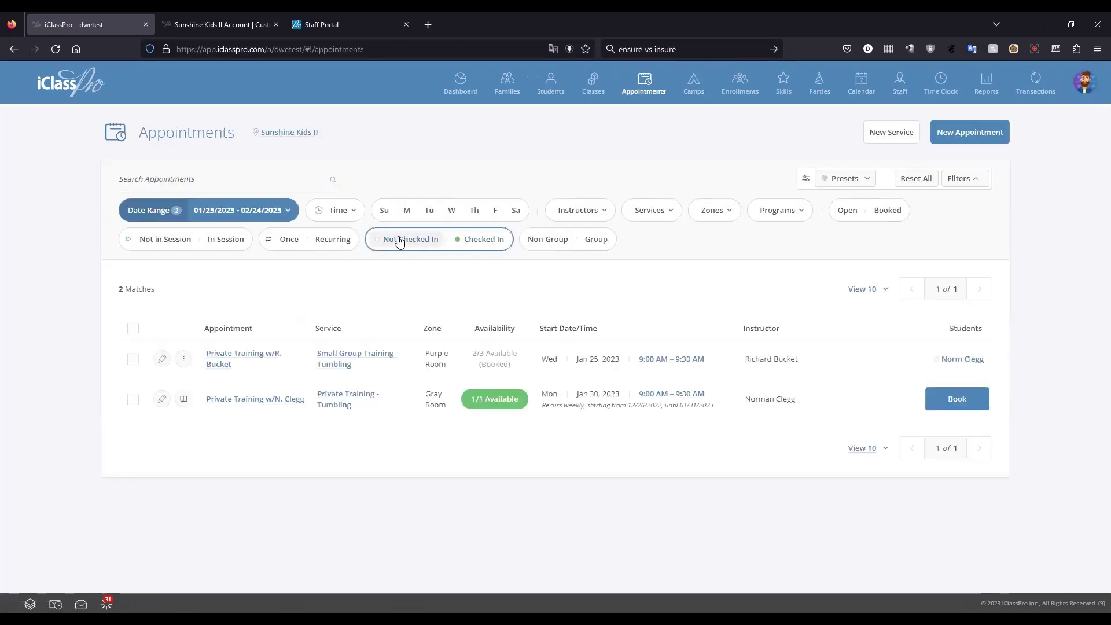
Step: Open the Appointment Tuition Charges transaction and set its charge category to 02 February
left_click(1031, 87)
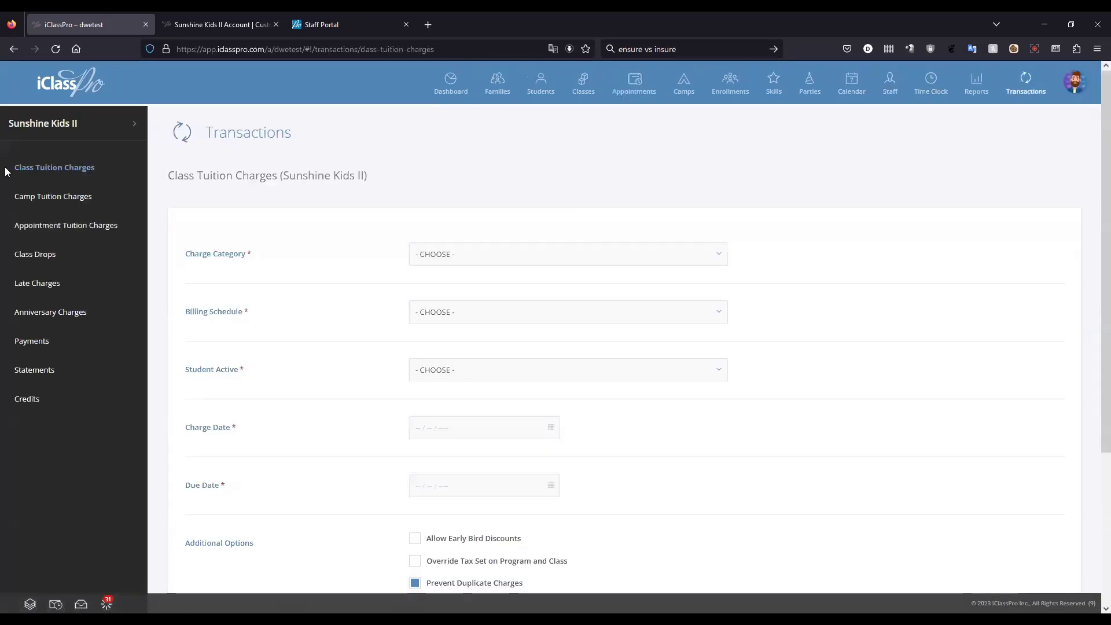
left_click(96, 231)
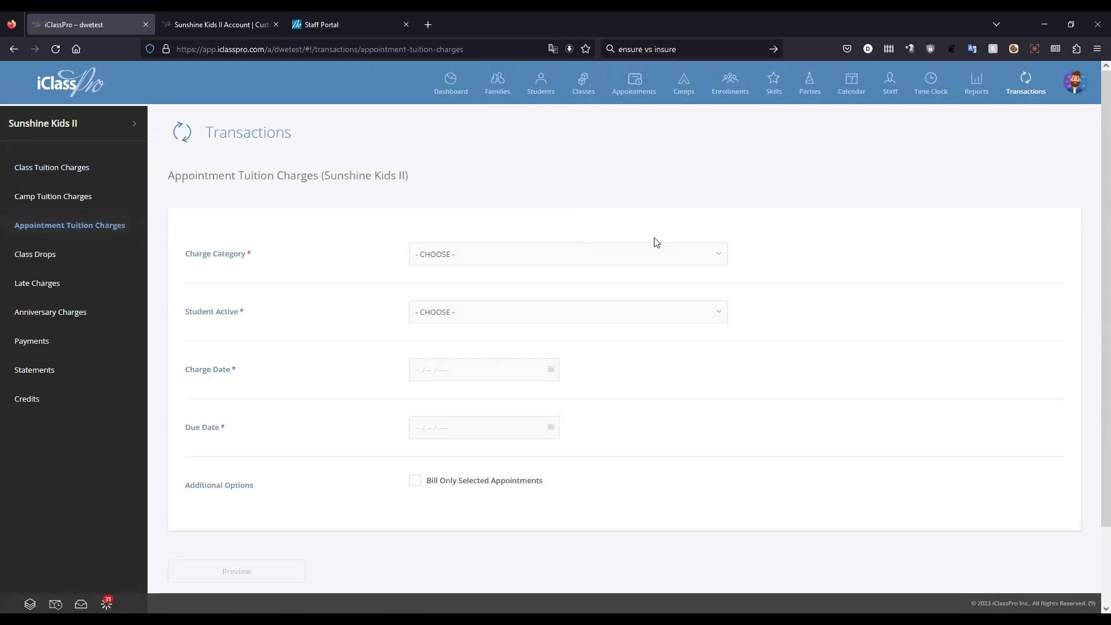
left_click(565, 262)
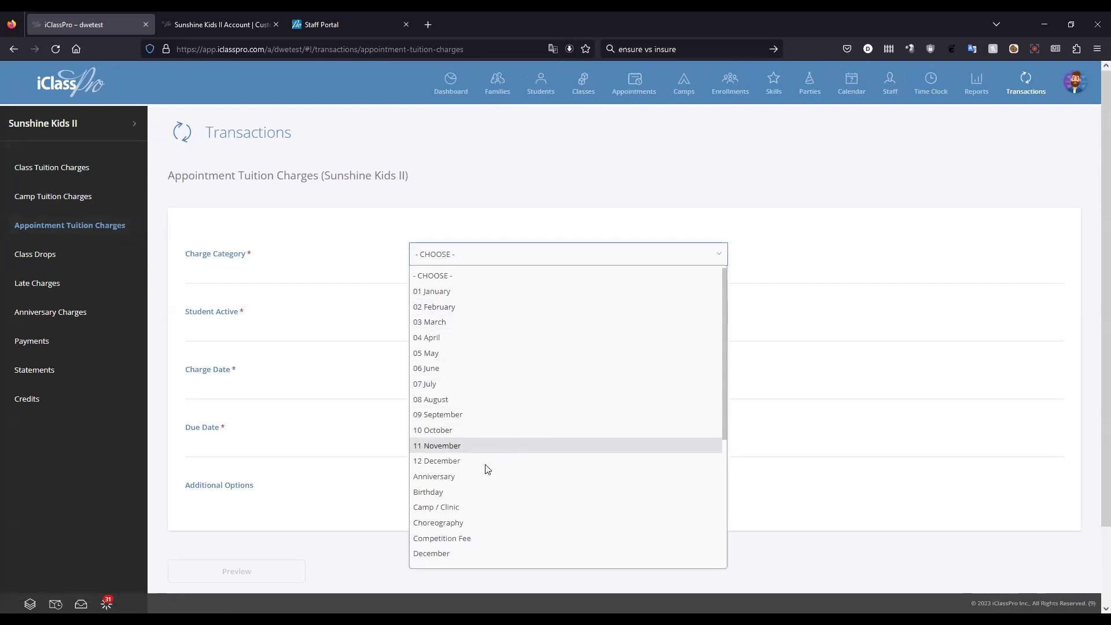
left_click(460, 302)
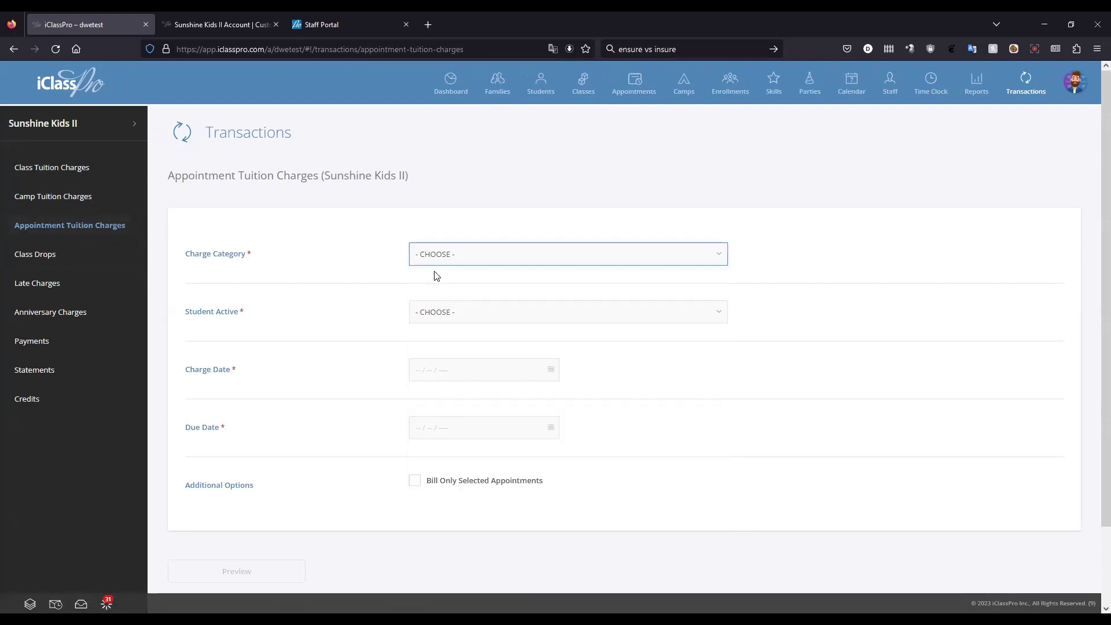
Step: Set the Student Active criterion to In Month Of and choose the month for 2023
left_click(496, 322)
left_click(462, 350)
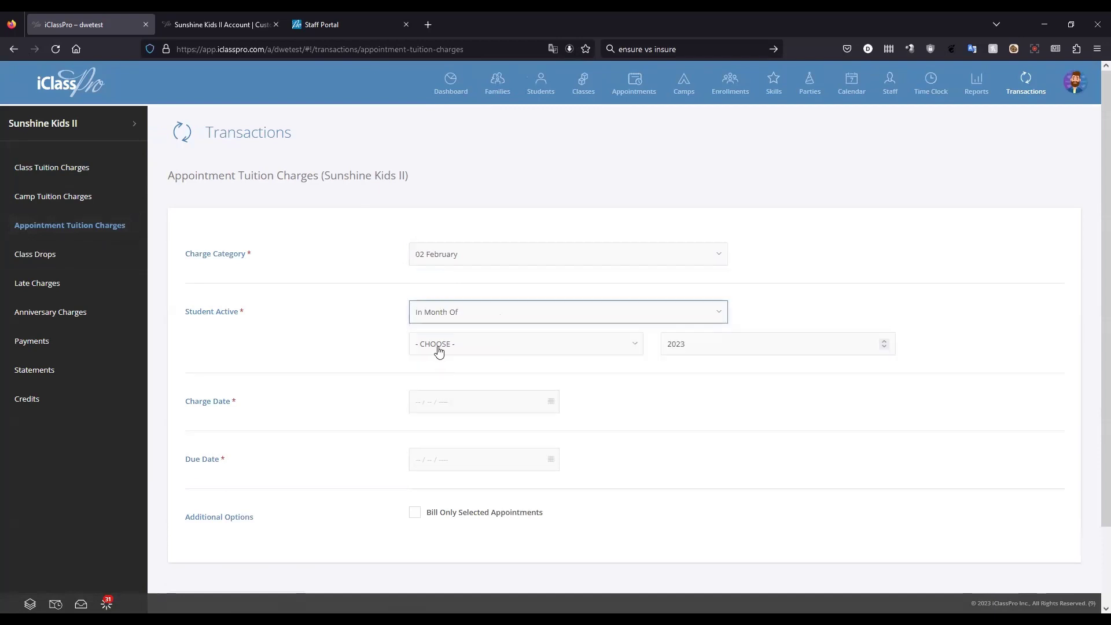
left_click(439, 351)
left_click(461, 395)
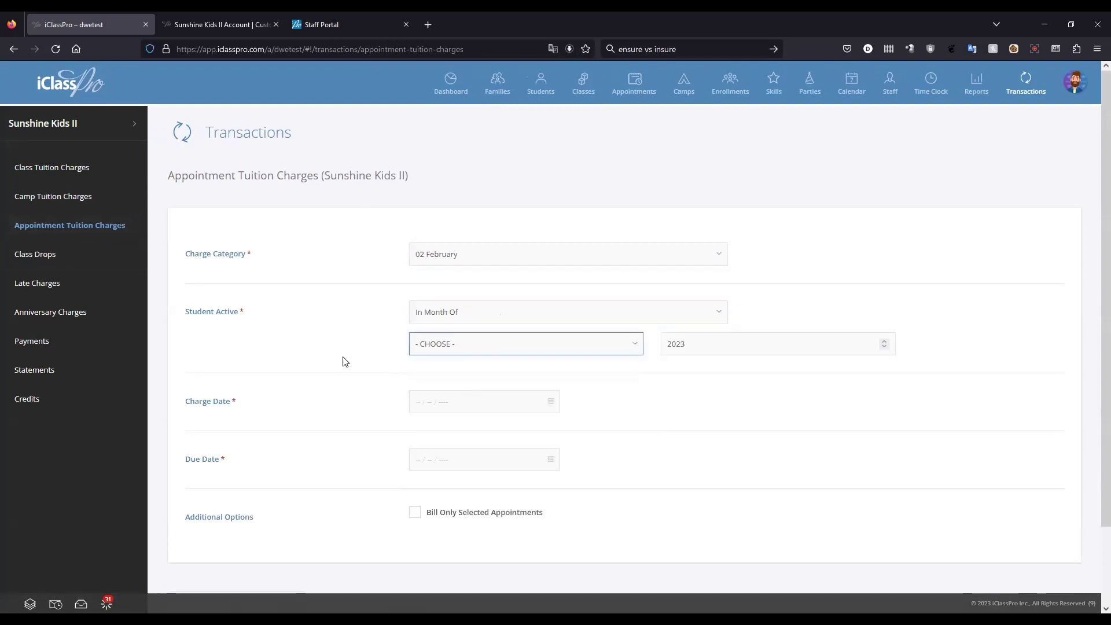
Step: Choose February as the active month and set both the charge date and the due date to 01/25/2023
scroll(397, 360, "down", 1)
left_click(449, 315)
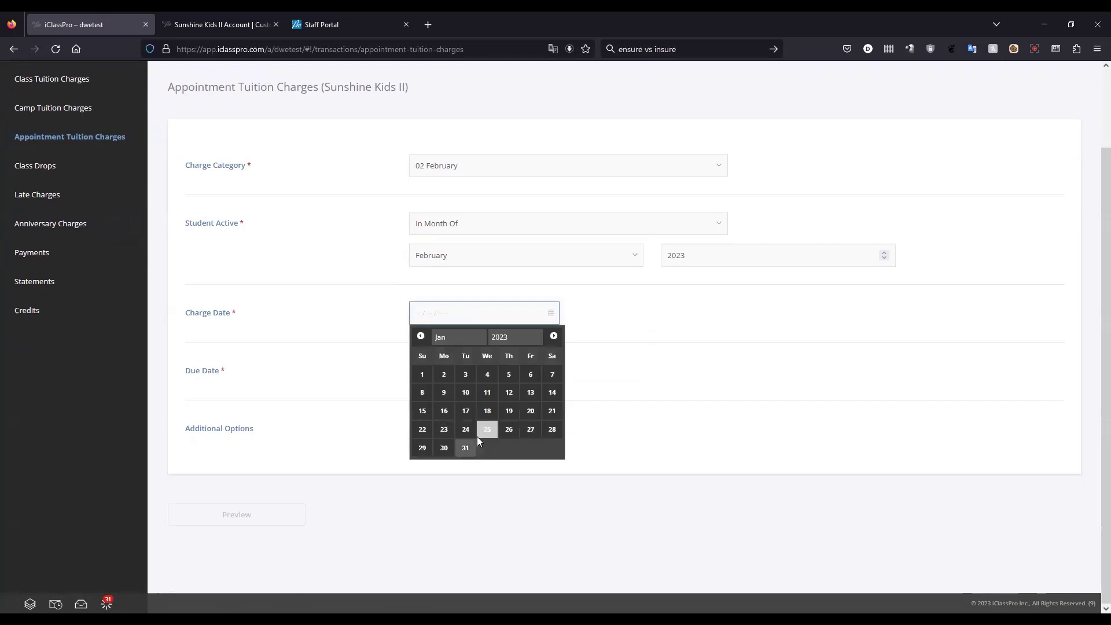
left_click(402, 349)
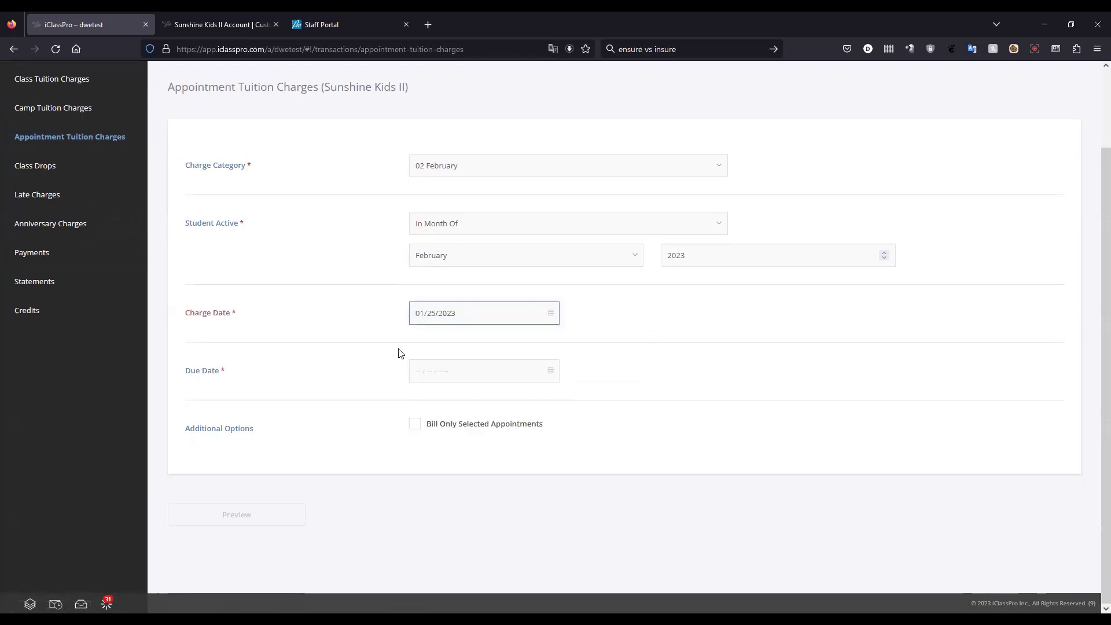
left_click(453, 371)
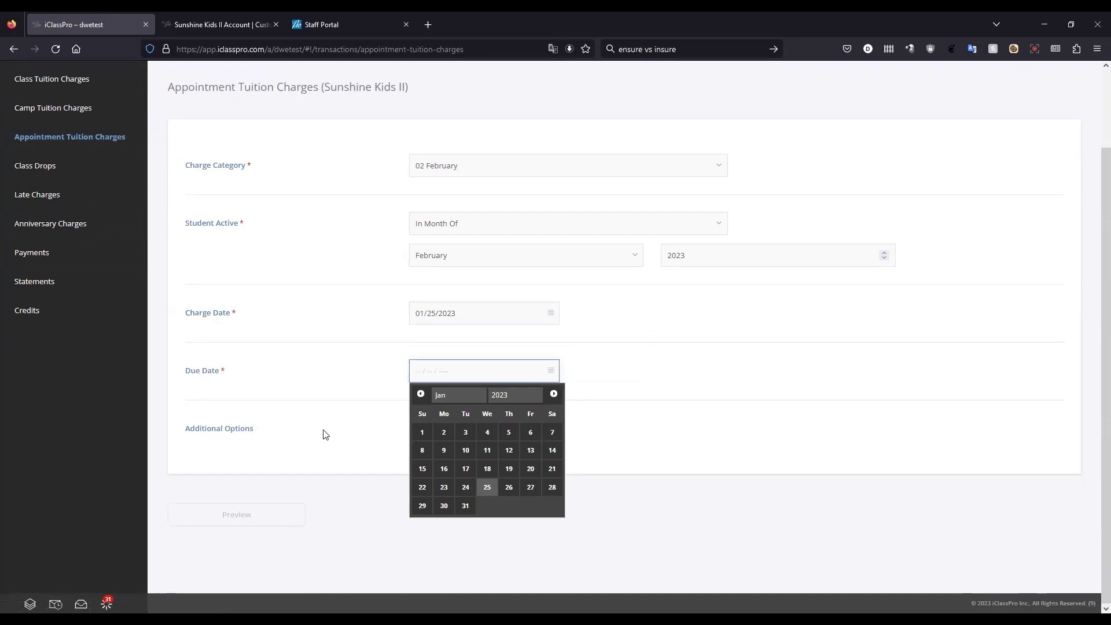
key("Return")
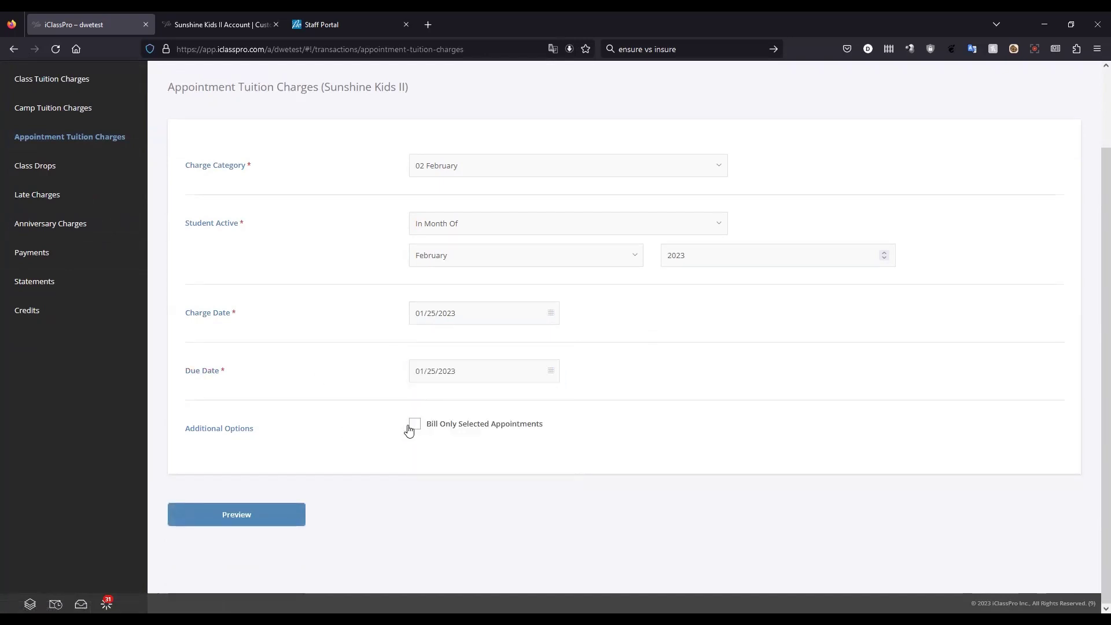
Step: Enable Bill Only Selected Appointments to examine its appointment list, turn the option off again, and preview the charges
left_click(415, 426)
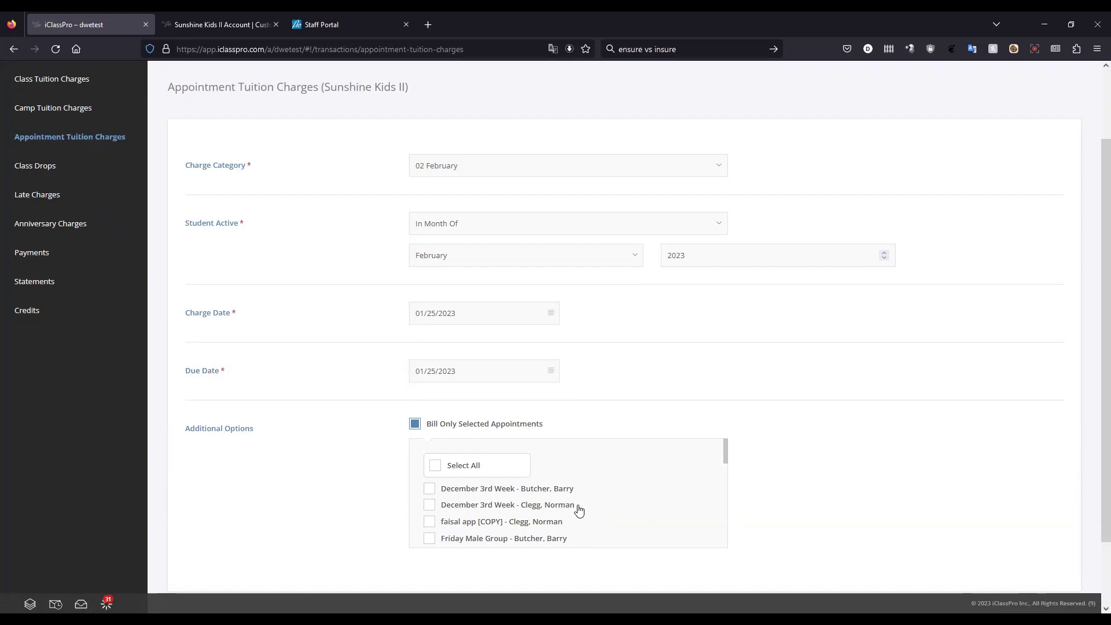
left_click(408, 424)
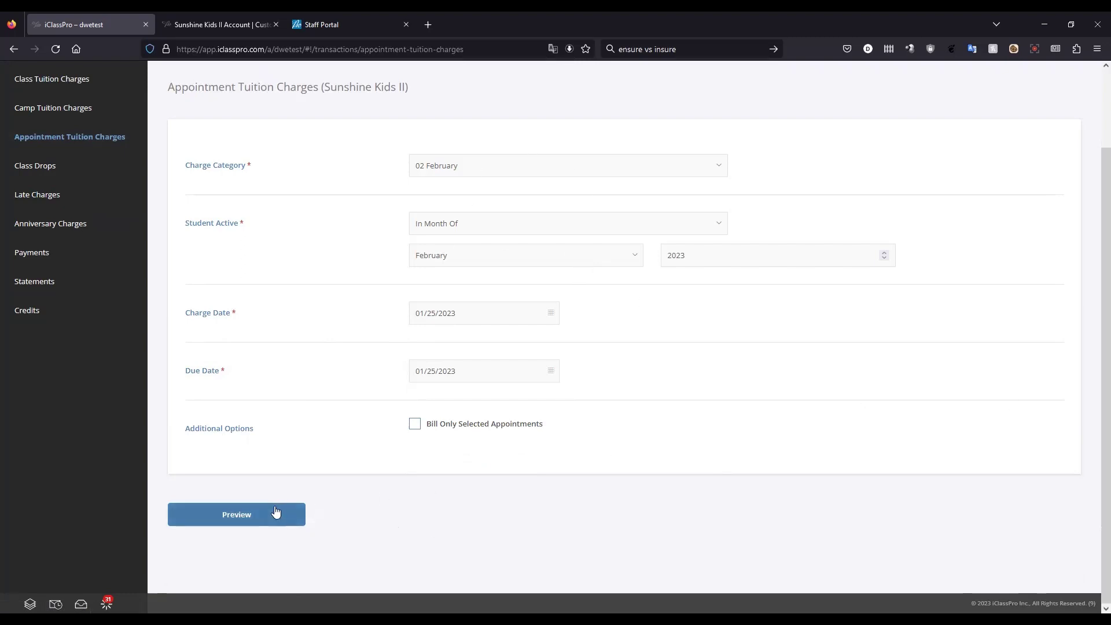
left_click(231, 507)
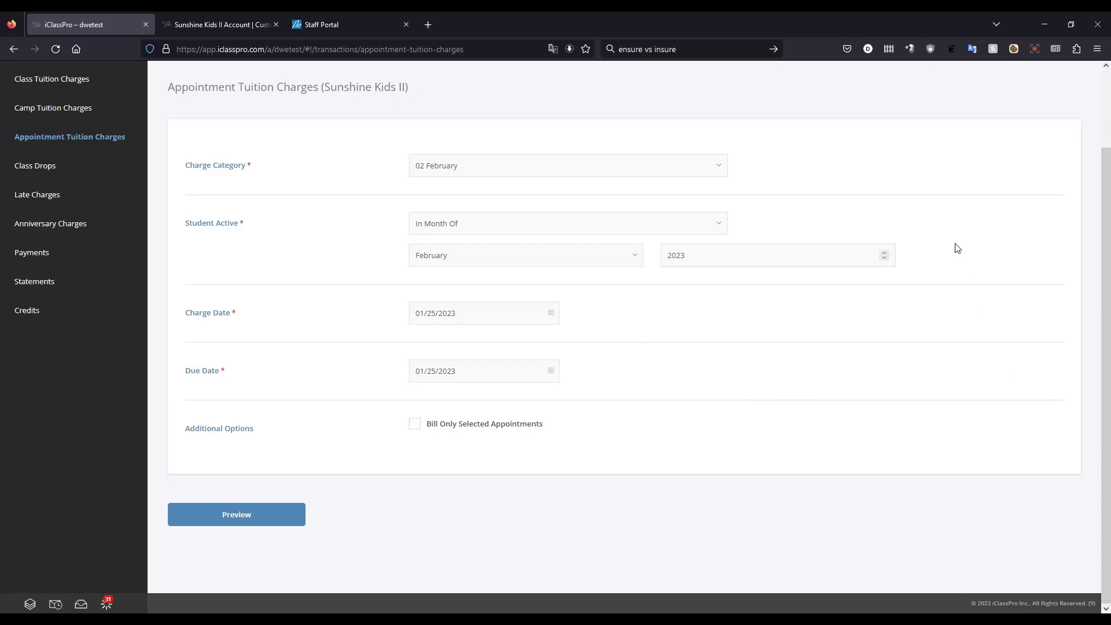
Step: Open the booked student's enrollments in the Students list and review the enrollments and student passes
scroll(562, 261, "up", 2)
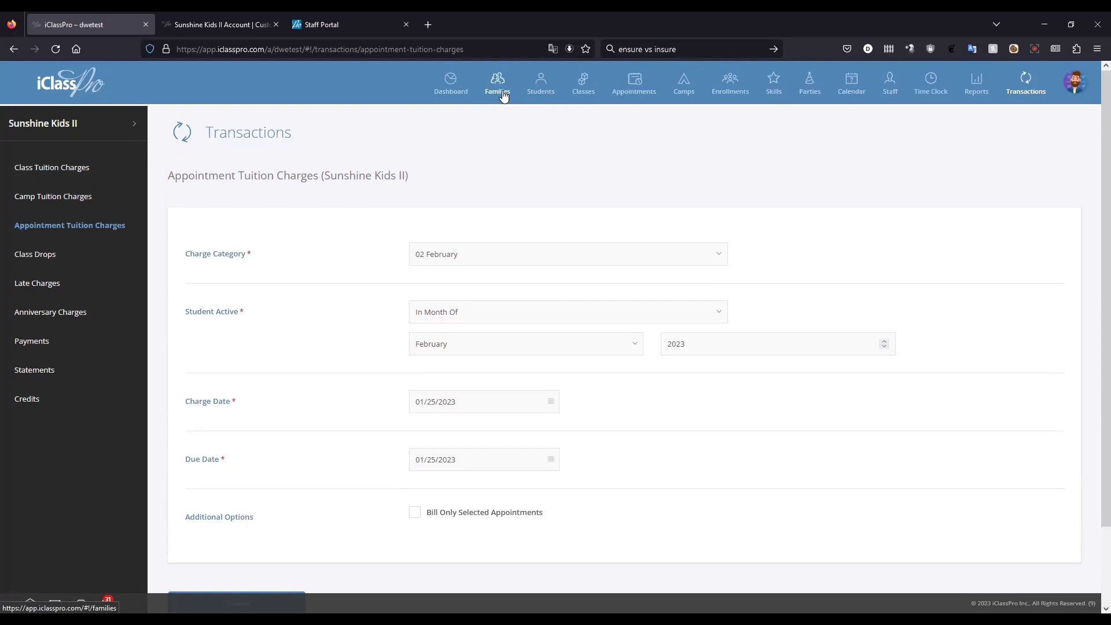
left_click(539, 93)
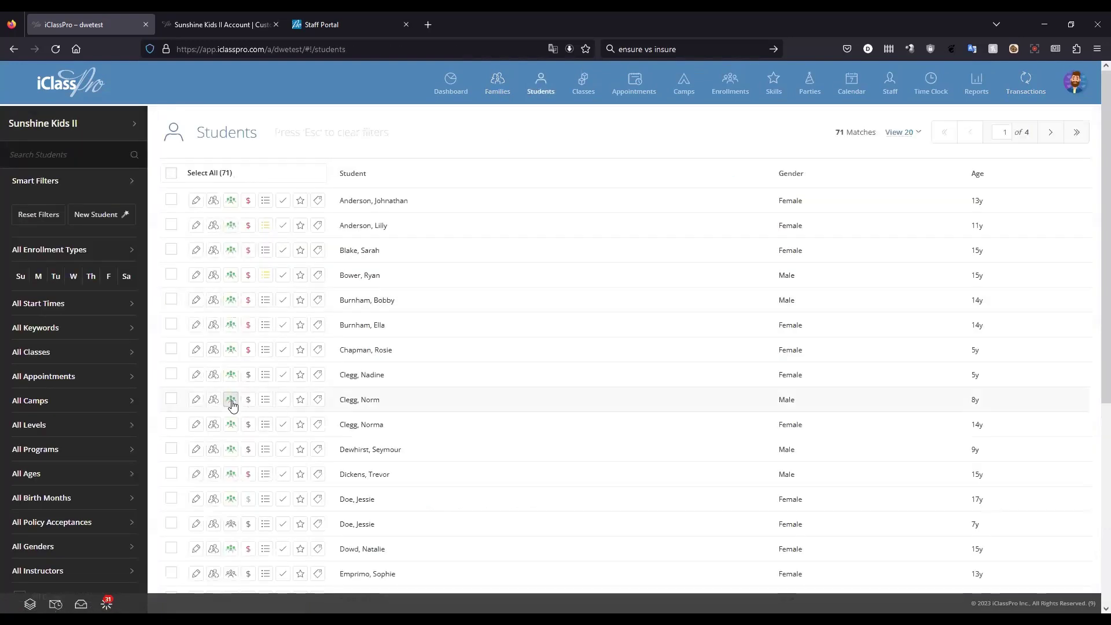
left_click(232, 400)
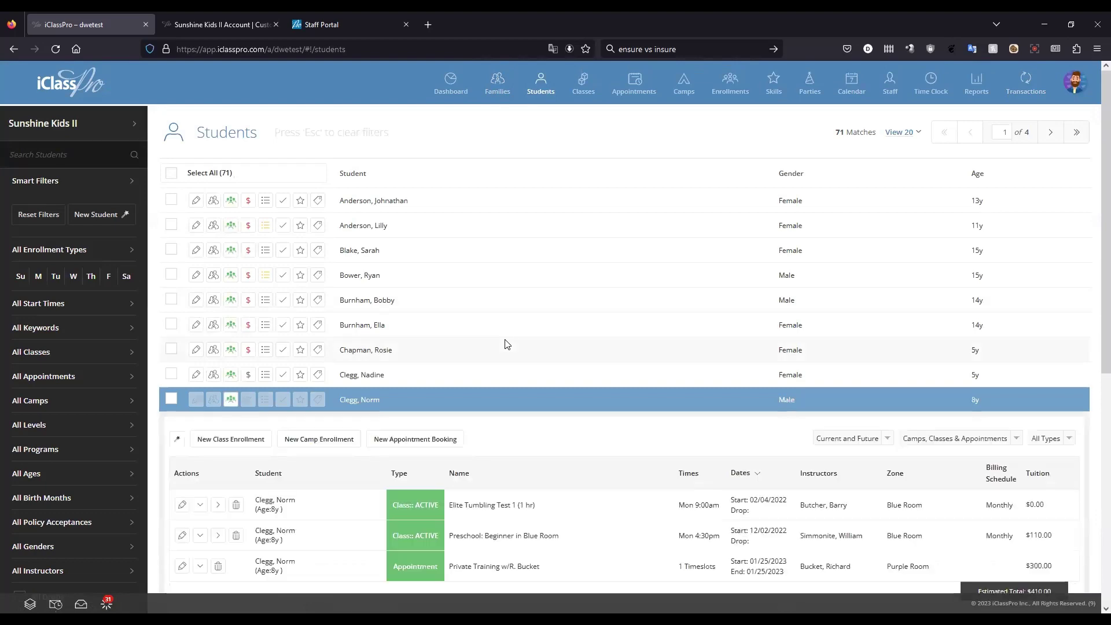
scroll(252, 318, "down", 5)
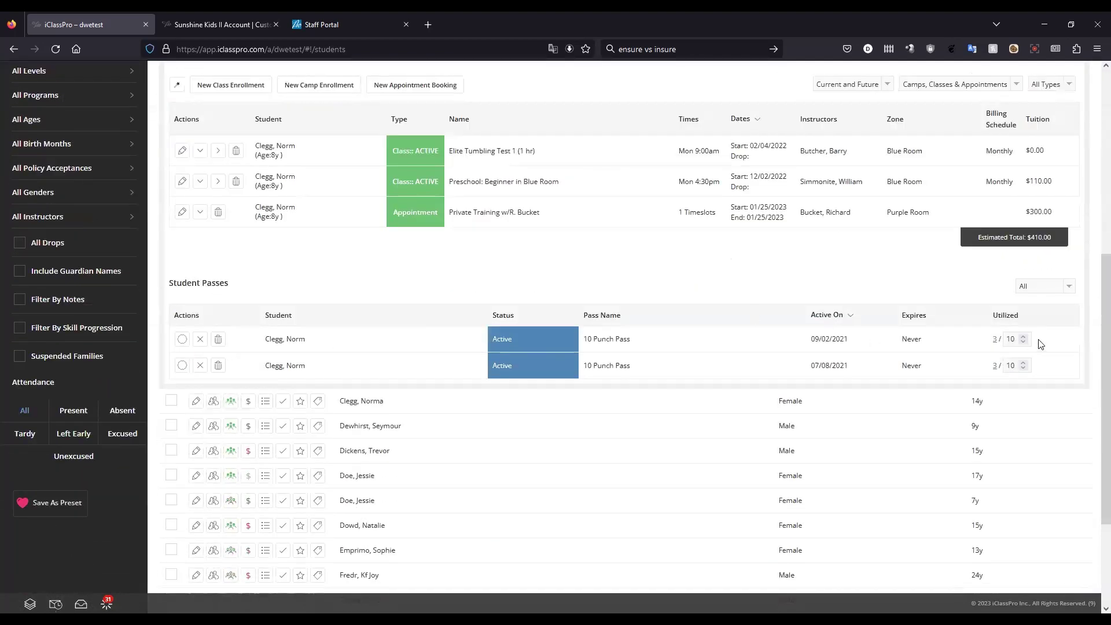
Step: Browse both pages of Punch In events for the student's 10 Punch Pass active on 09/02/2021, then close the dialog
left_click(182, 341)
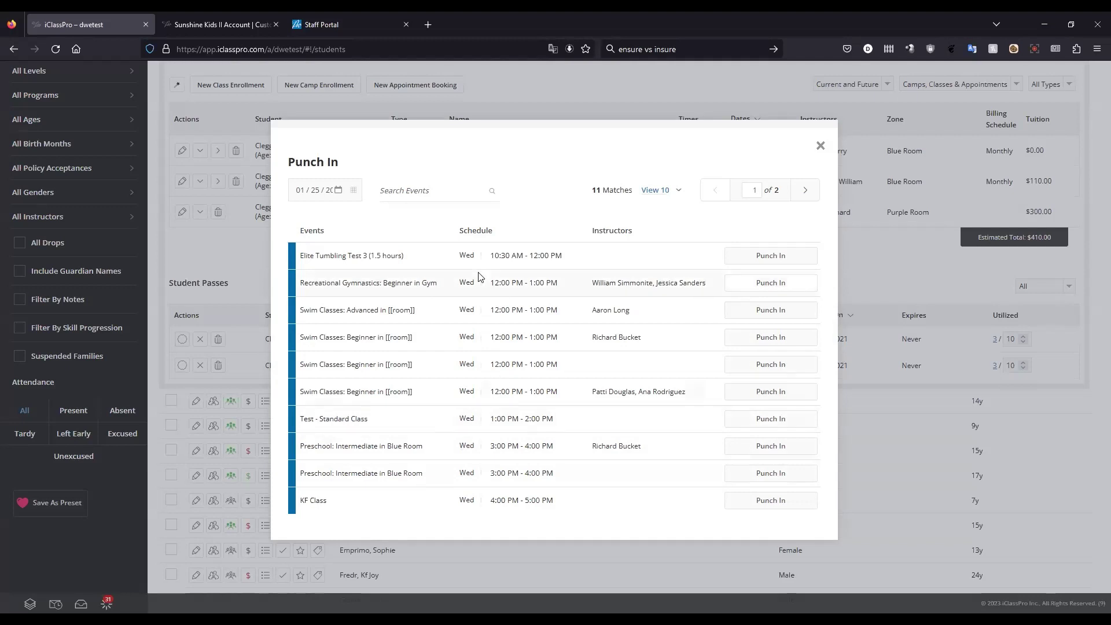
left_click(802, 190)
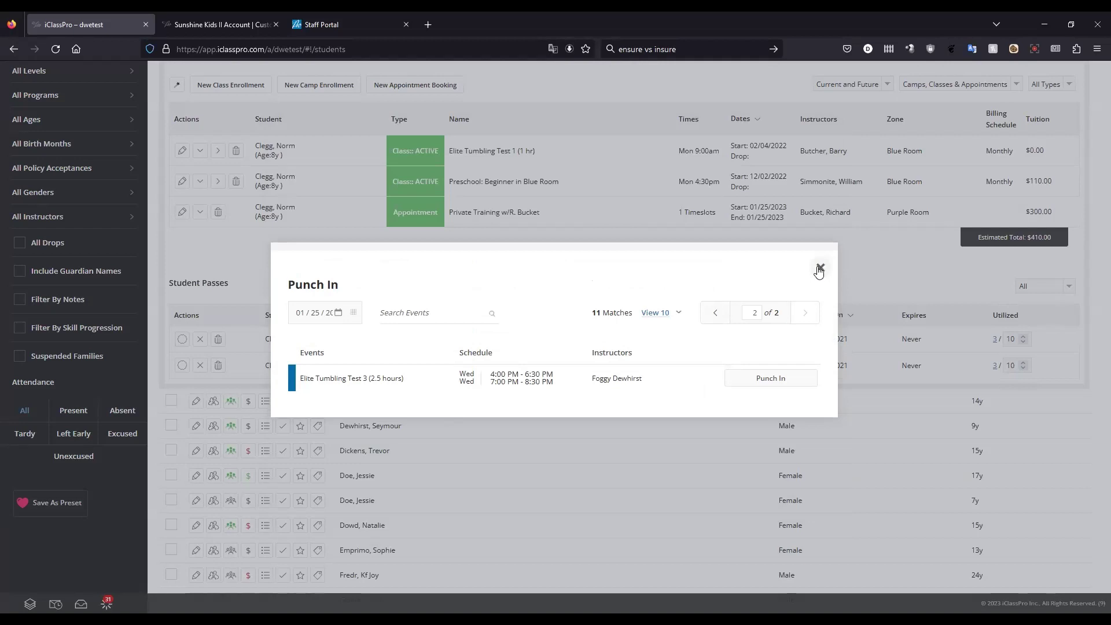
left_click(819, 268)
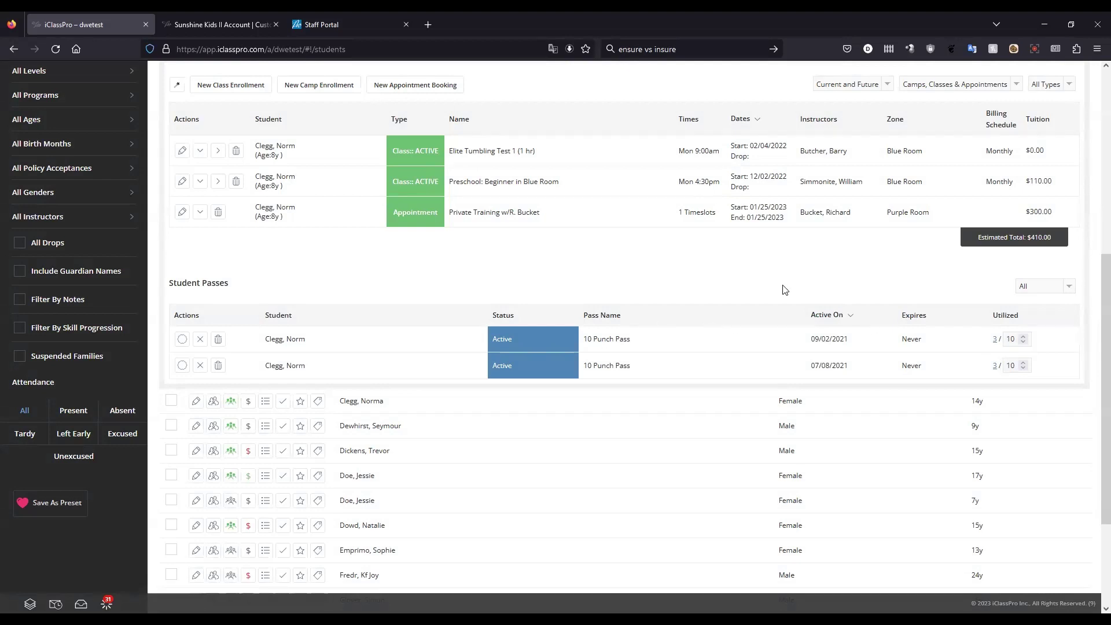
Step: Reopen Punch In for the same pass, set the date to 02/01/2023, and browse both pages of events
left_click(182, 339)
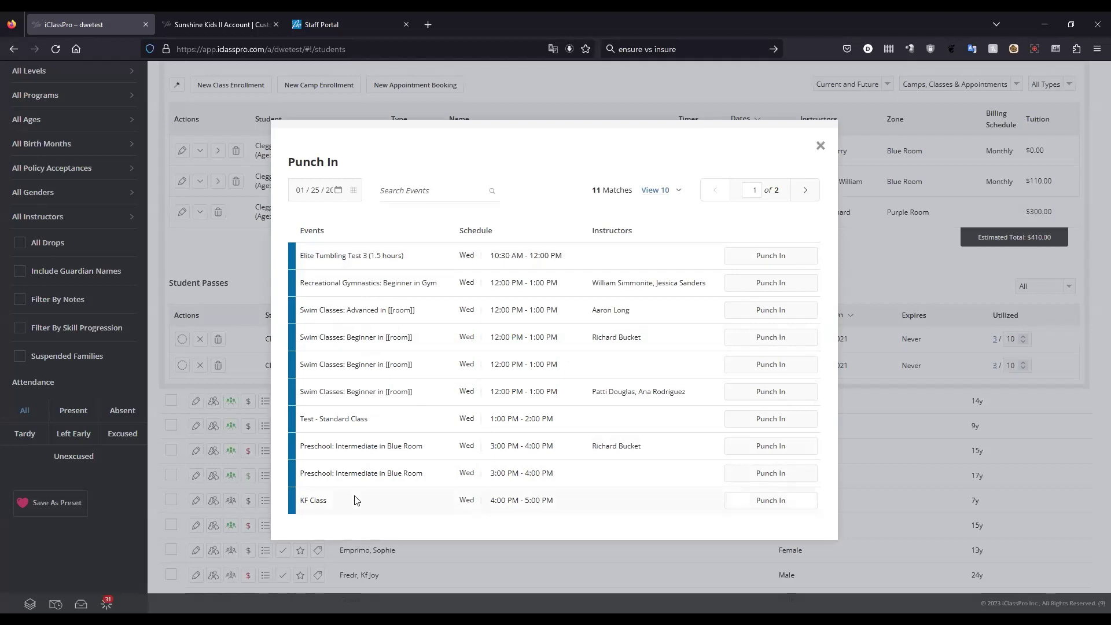
left_click(302, 195)
type("01")
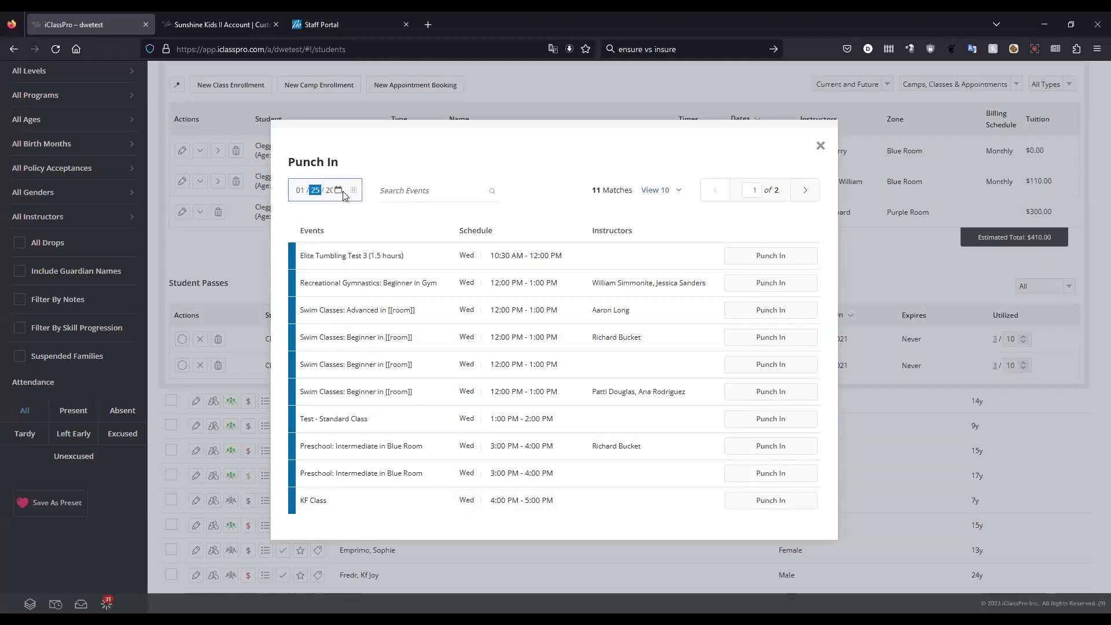
left_click(338, 191)
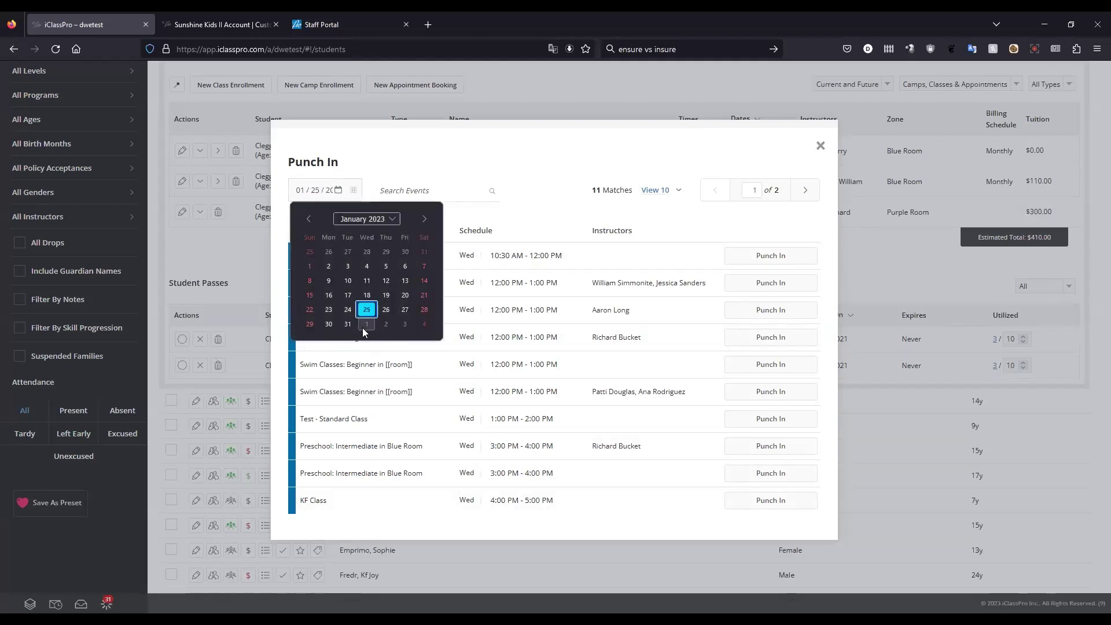
left_click(365, 326)
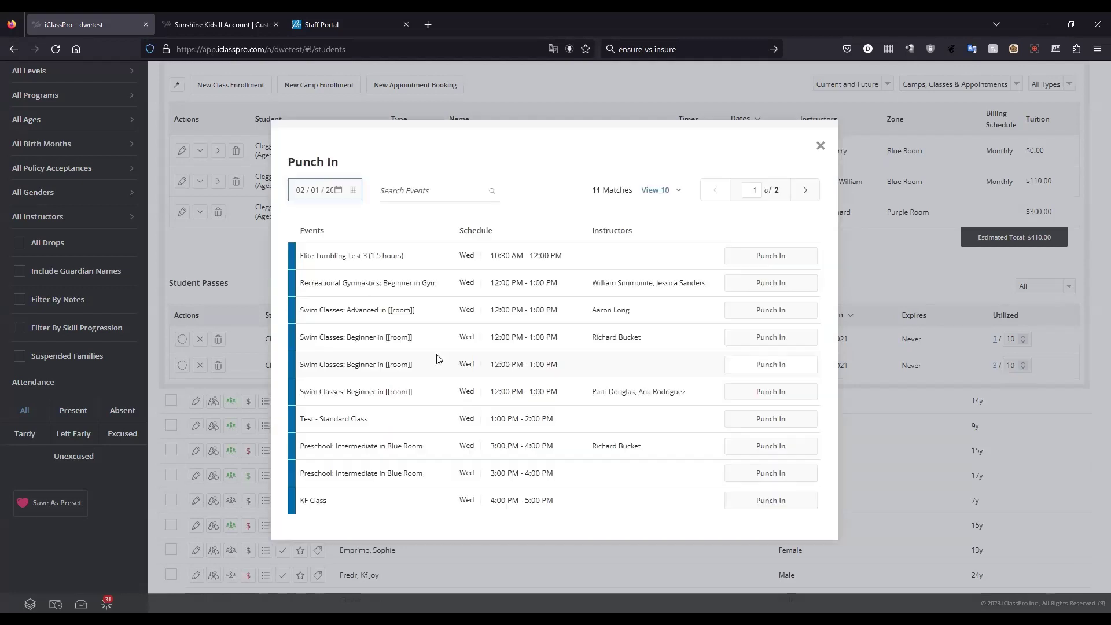
left_click(805, 191)
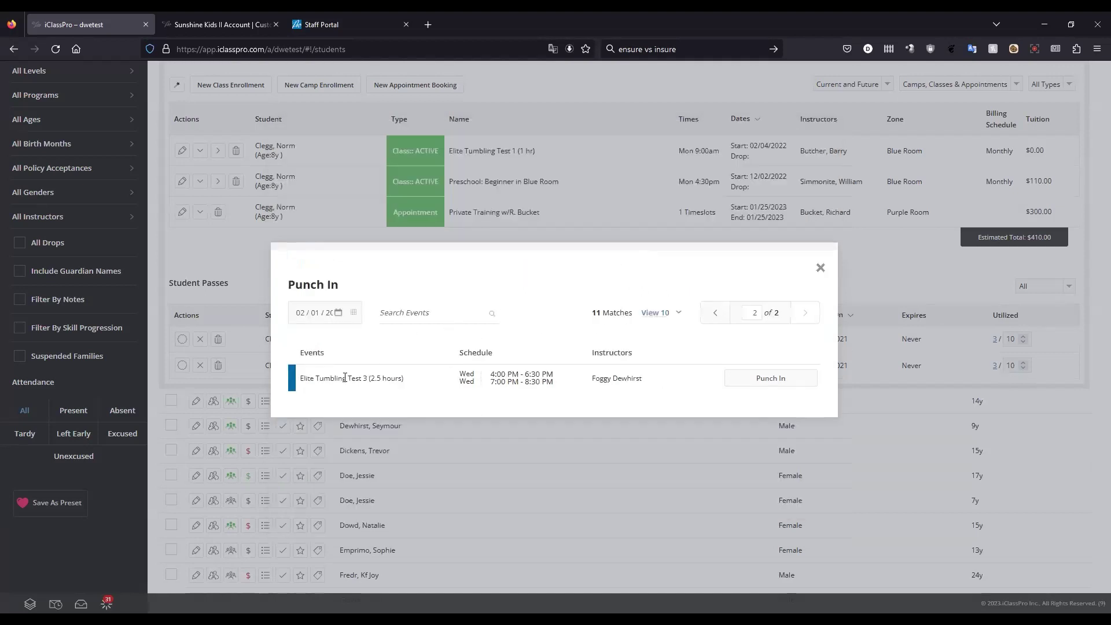
left_click(716, 312)
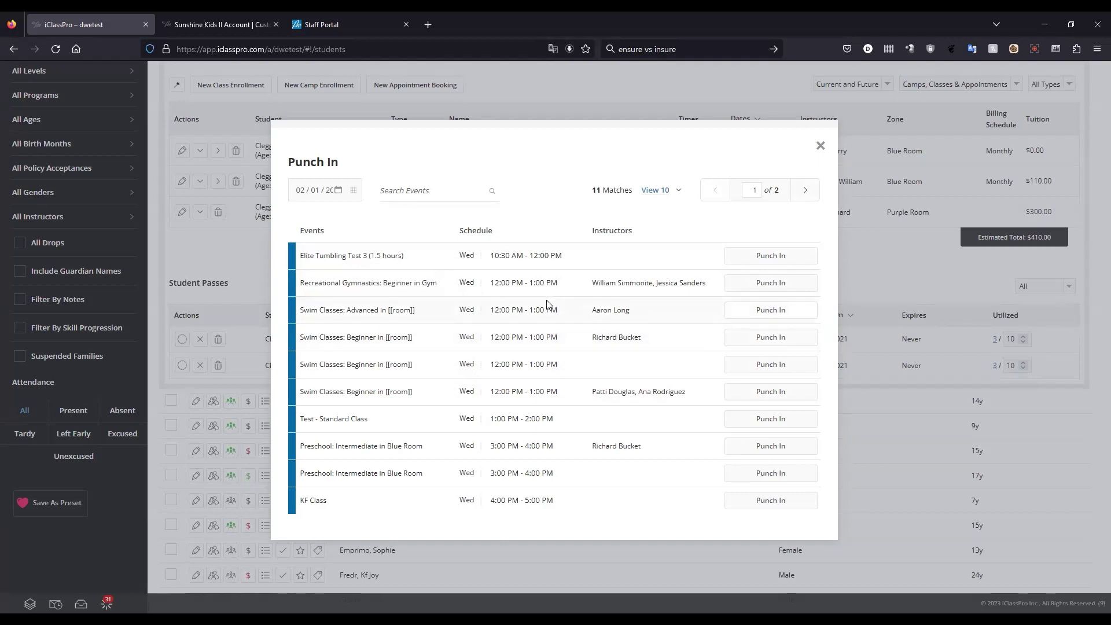
left_click(821, 146)
Step: Select both the January 25 and January 30 appointments in the Appointments list and enlarge the page to 110%
scroll(578, 174, "up", 7)
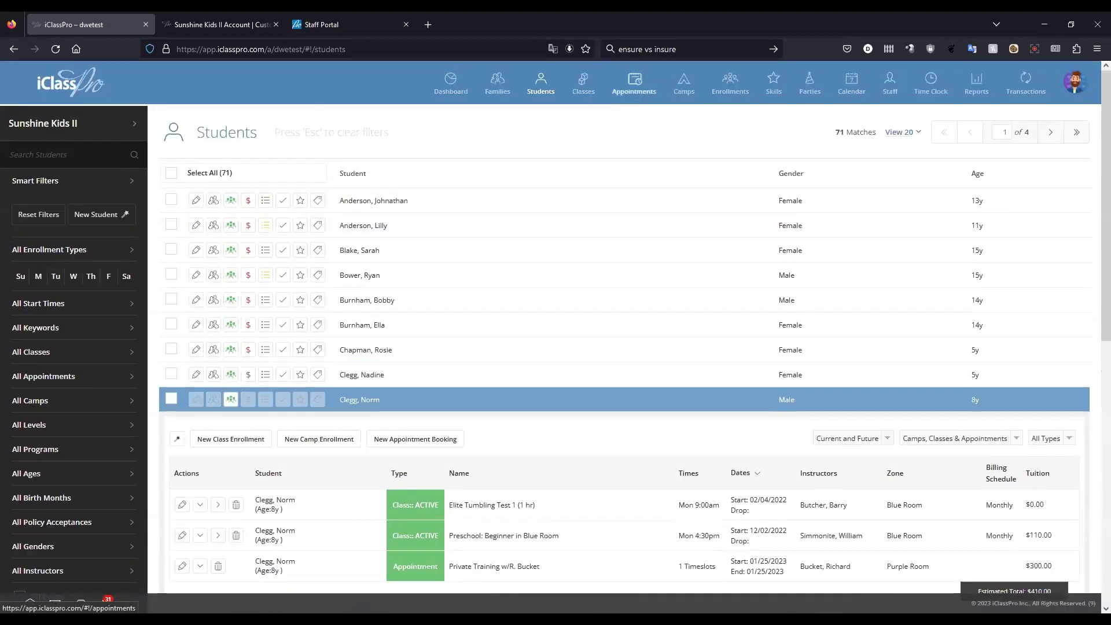
left_click(635, 83)
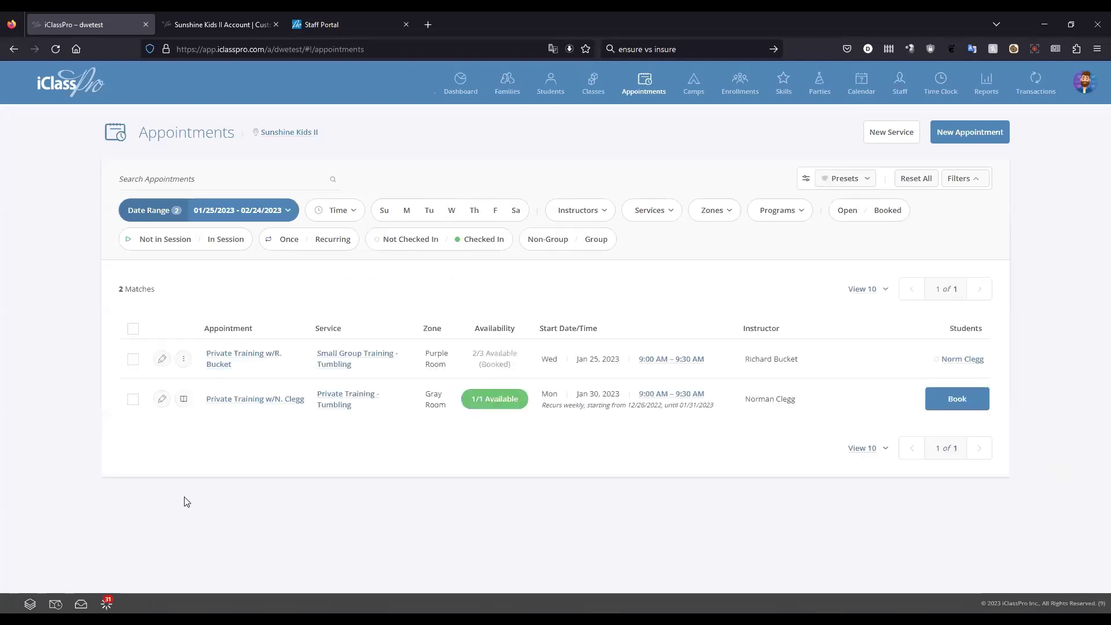
left_click(133, 359)
left_click(134, 398)
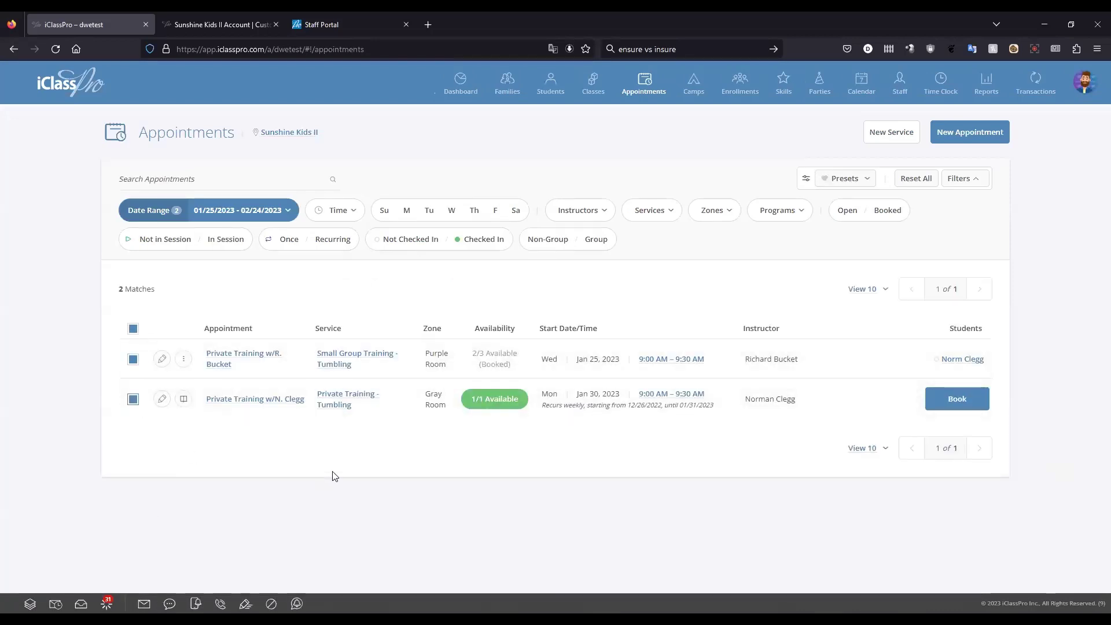
key("ctrl+plus")
key("ctrl+plus")
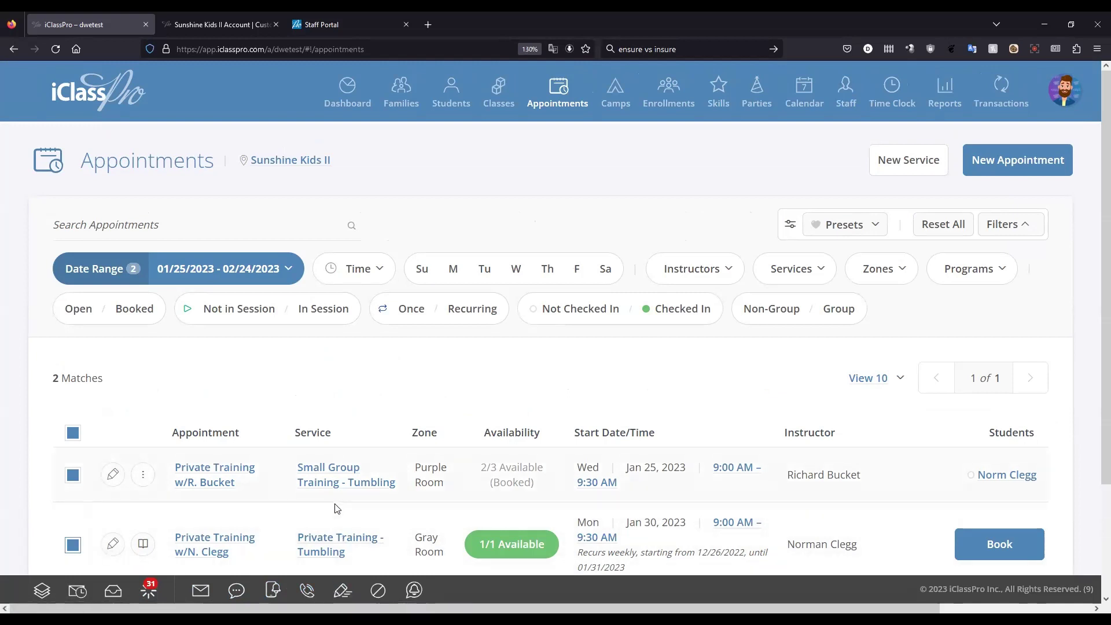
key("ctrl+minus")
key("ctrl+minus")
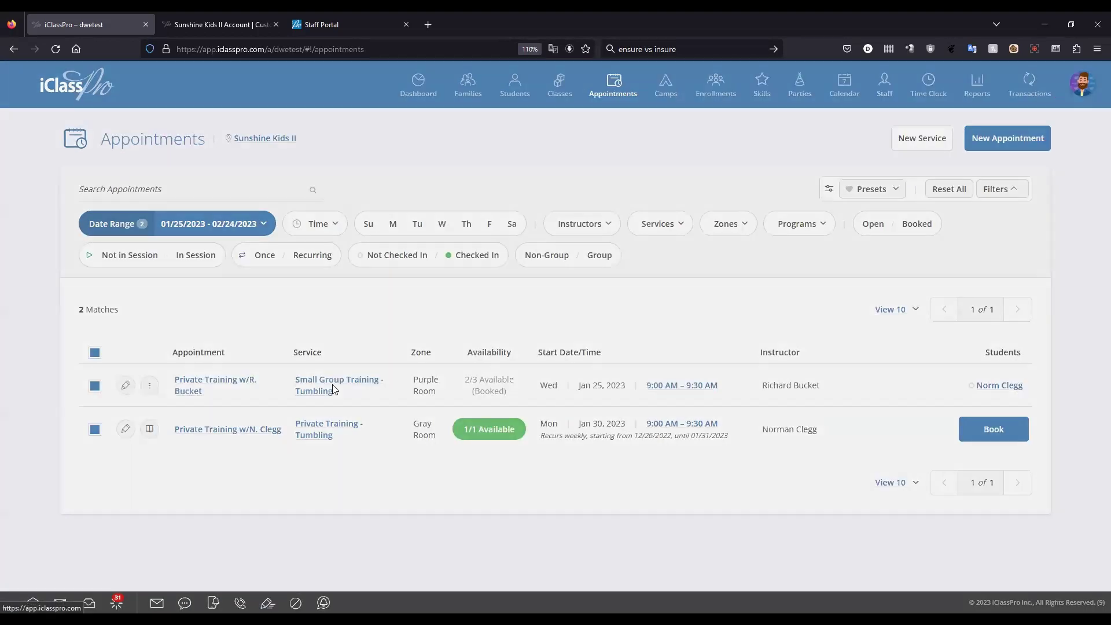
Step: Open Quick Edit for the appointments and review its fields from Instructor to Allow Web Registration without saving changes
left_click(334, 389)
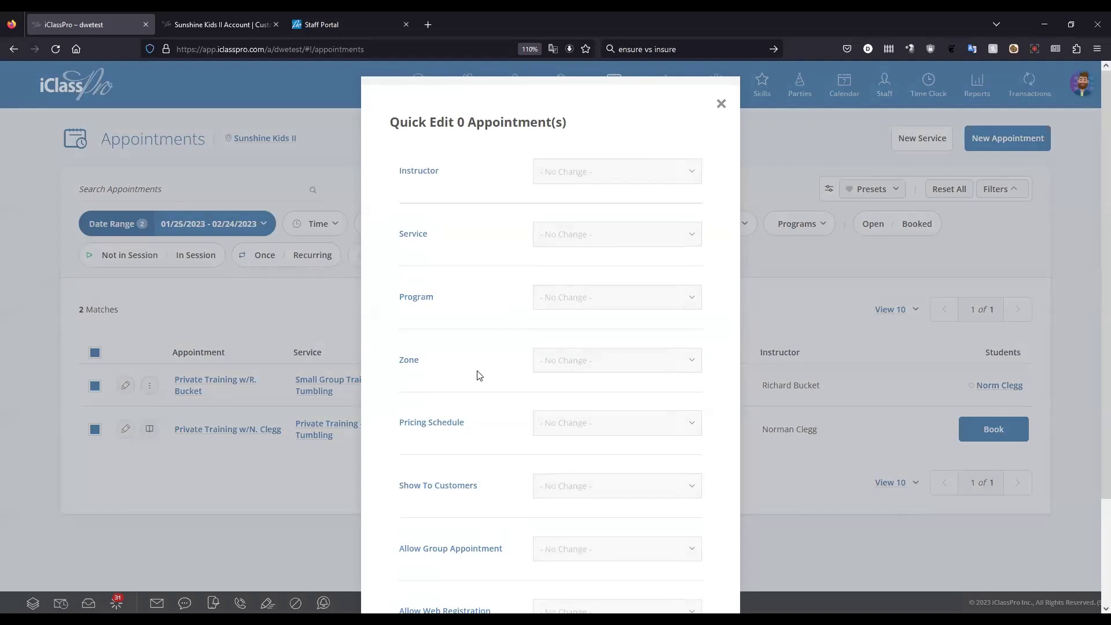
scroll(476, 417, "down", 2)
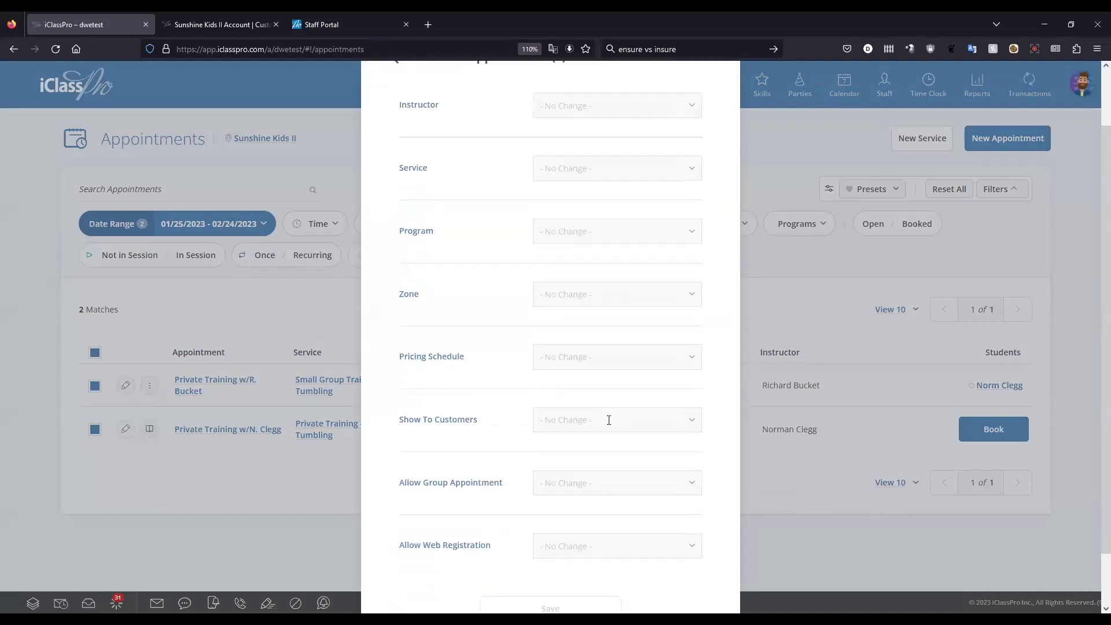
scroll(609, 424, "down", 2)
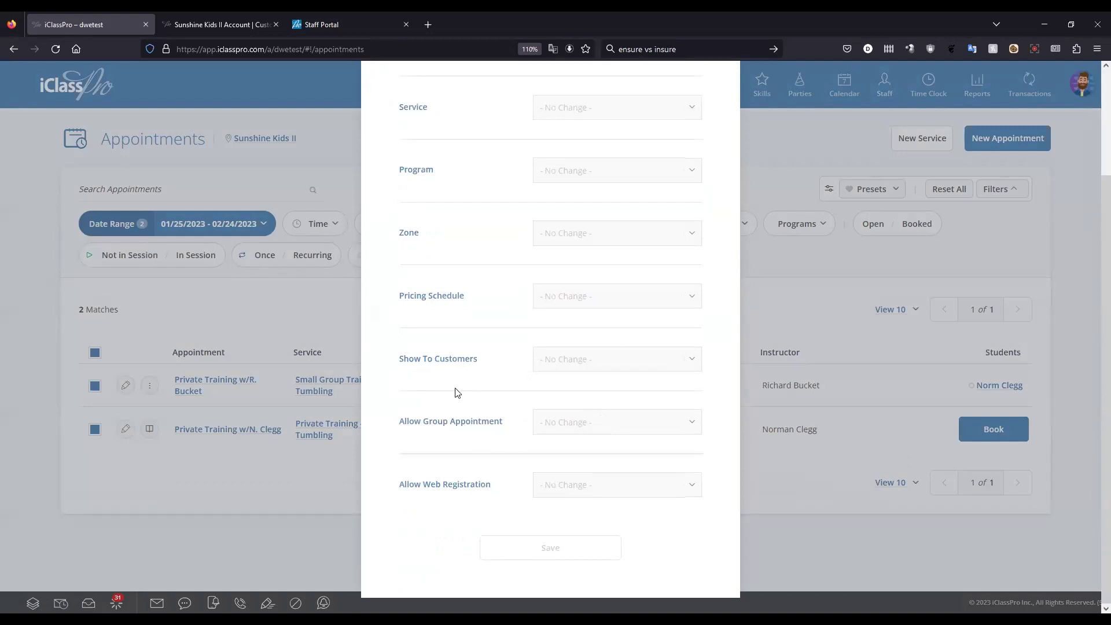
scroll(652, 131, "up", 3)
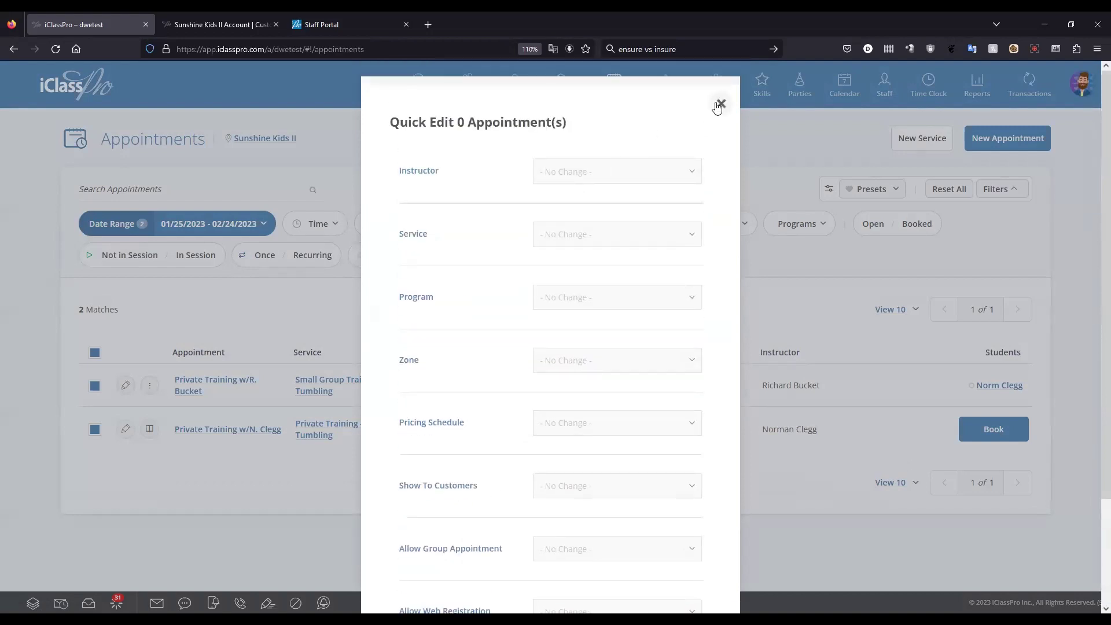
scroll(372, 396, "down", 3)
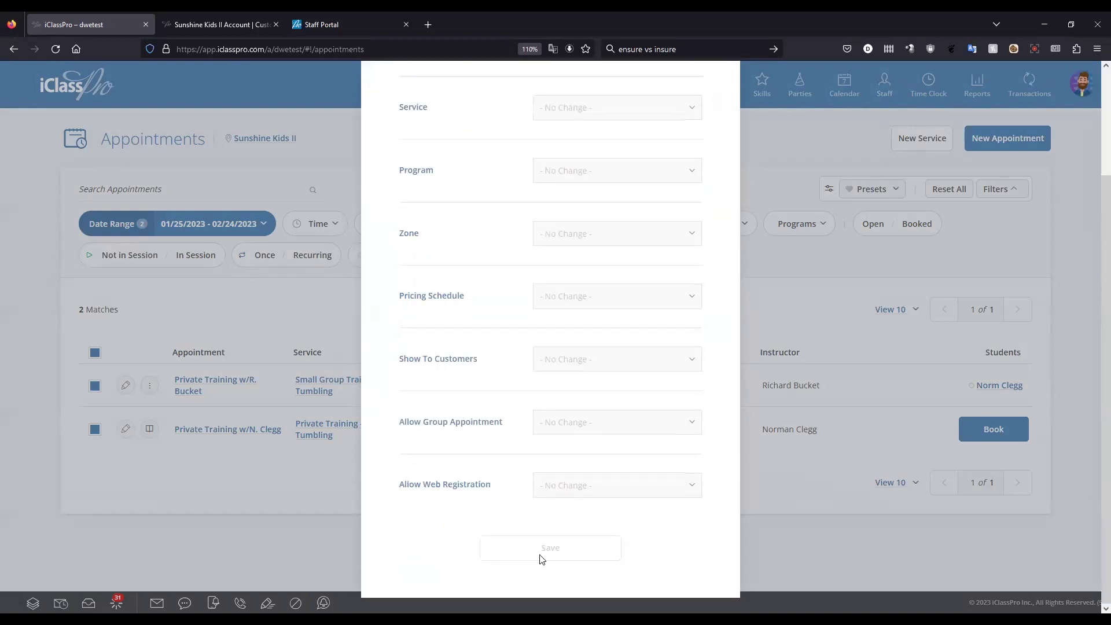
scroll(688, 100, "up", 5)
left_click(718, 105)
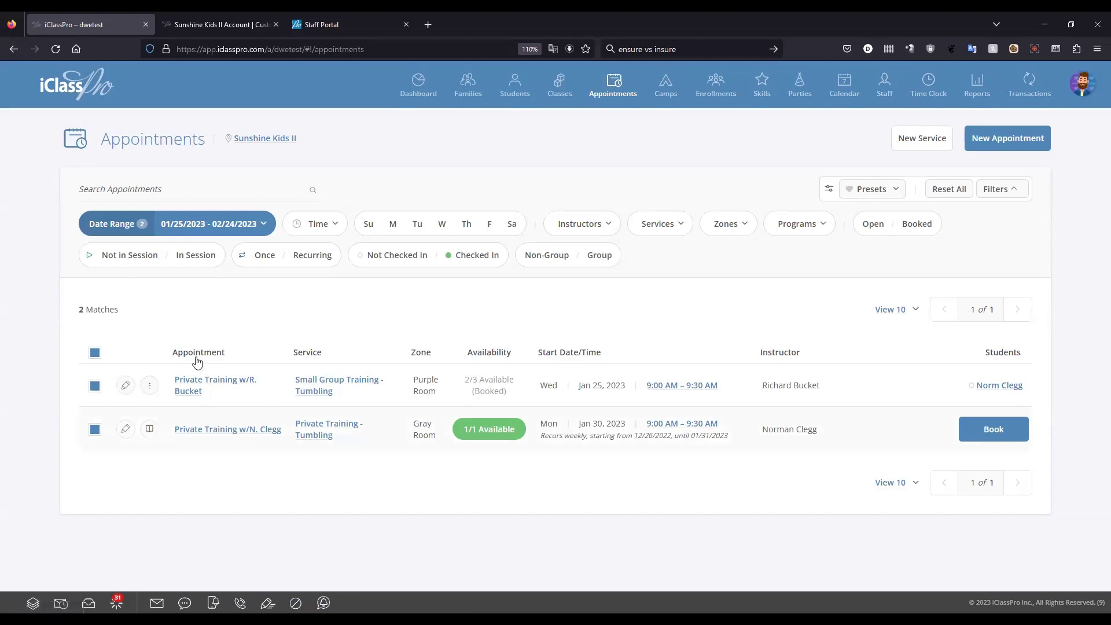
Step: Toggle the selection of all listed appointments, leaving both appointments deselected
left_click(95, 356)
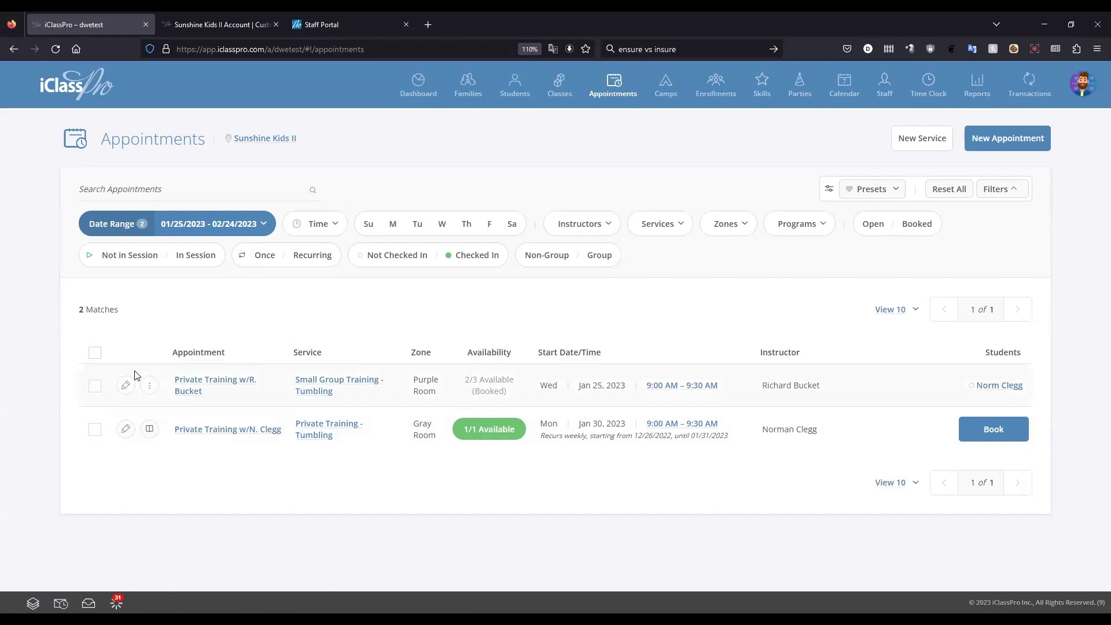
left_click(95, 352)
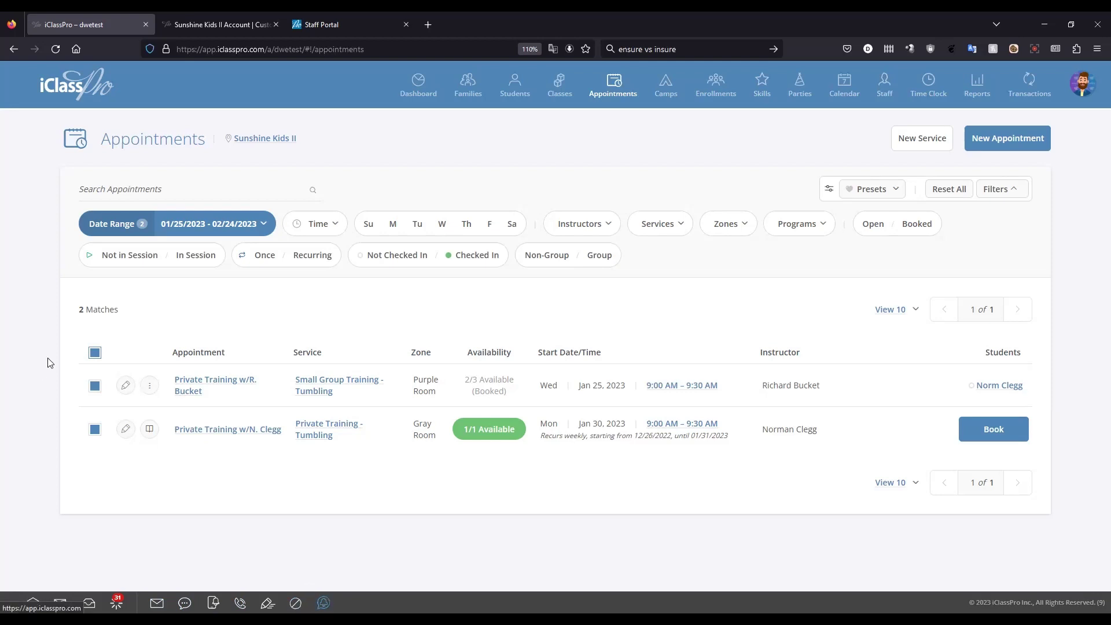
left_click(95, 353)
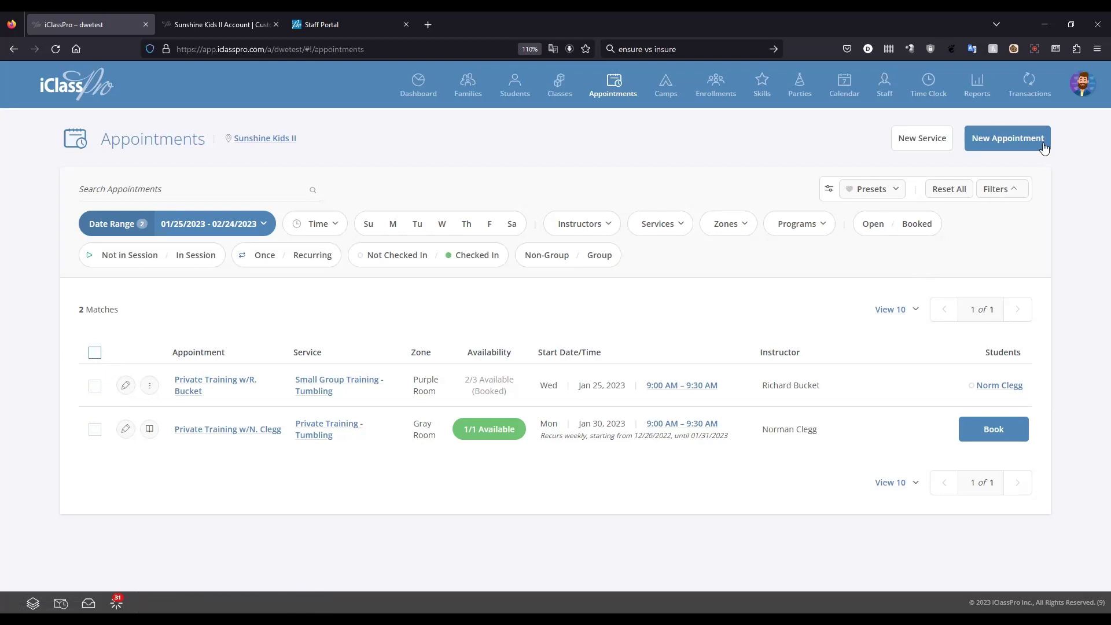
Step: Open the Other Settings page of the Customer Portal in the business settings
left_click(1078, 87)
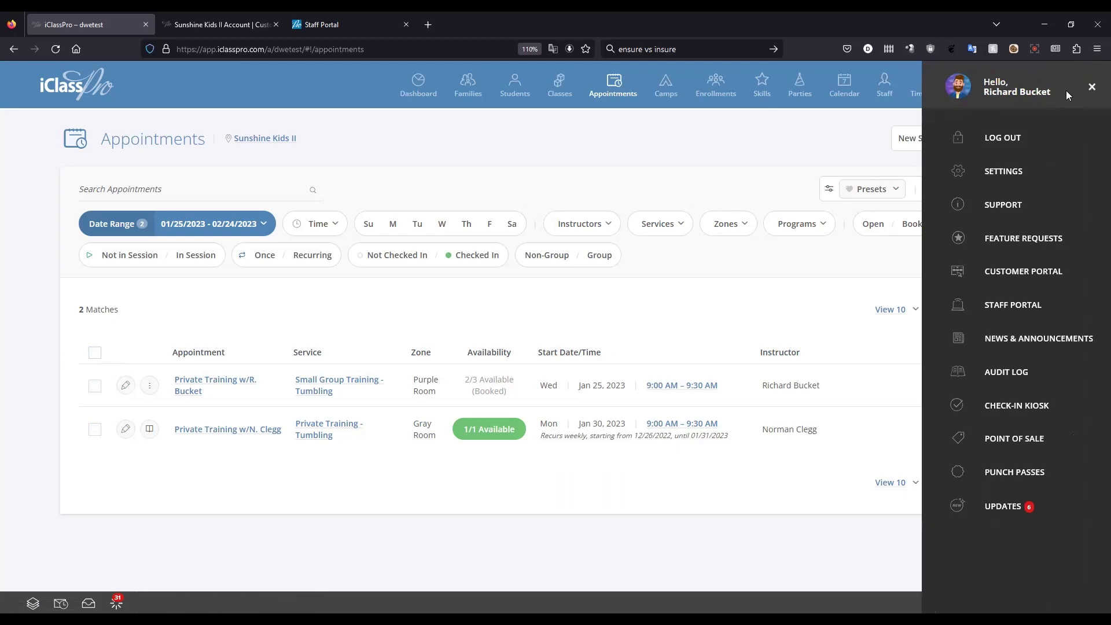
left_click(1000, 183)
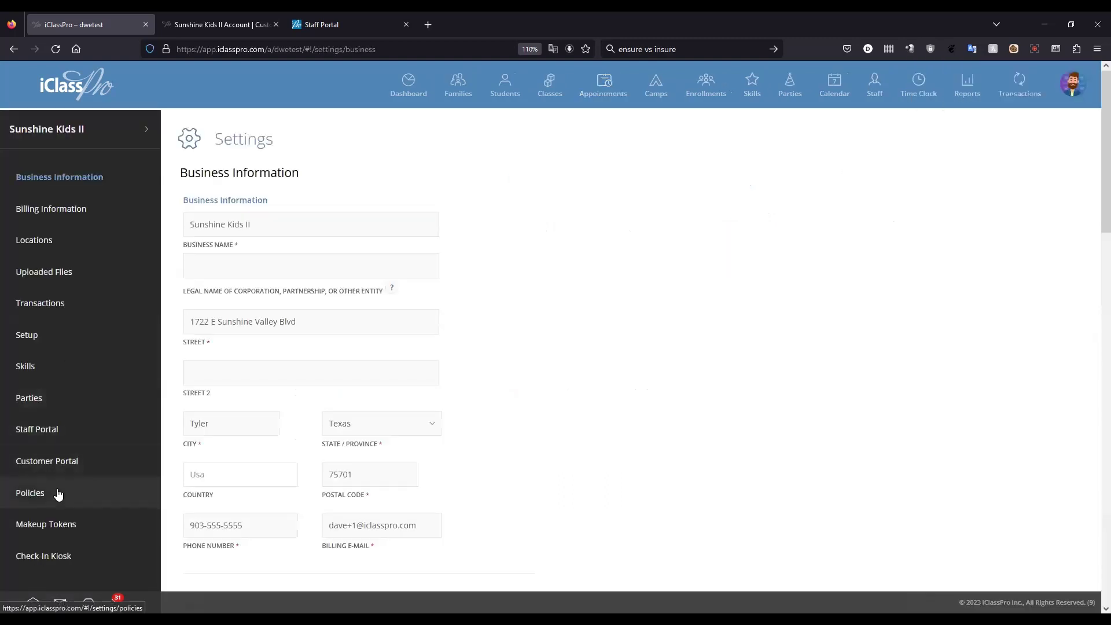
left_click(66, 466)
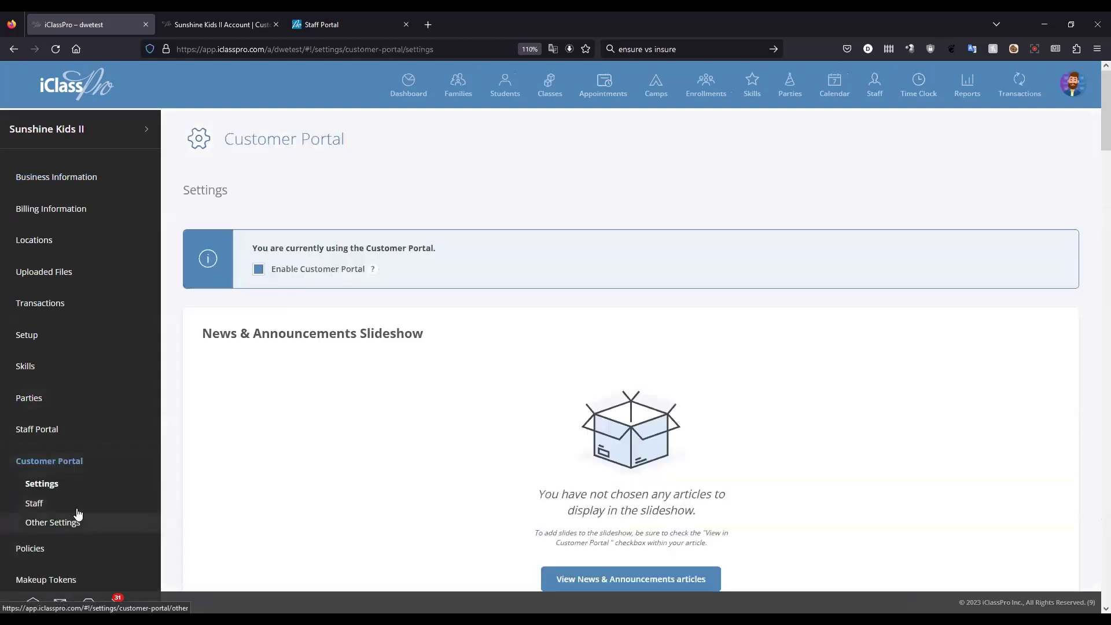
left_click(78, 515)
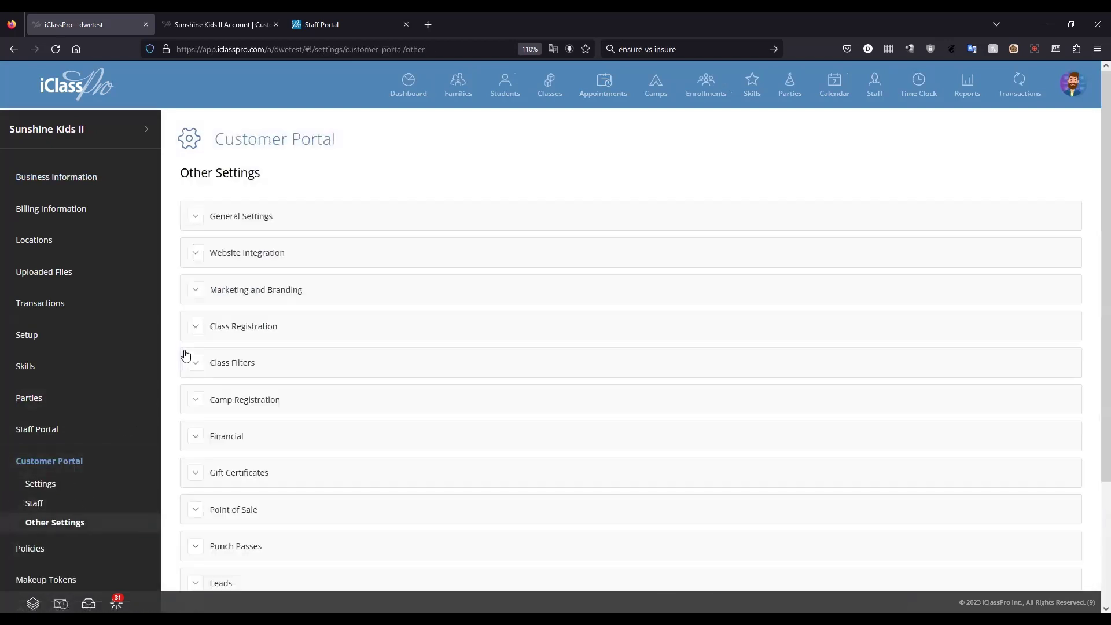
Step: Review the General Settings options for the customer portal, including showing appointments to visitors, save them, and collapse the section
left_click(197, 217)
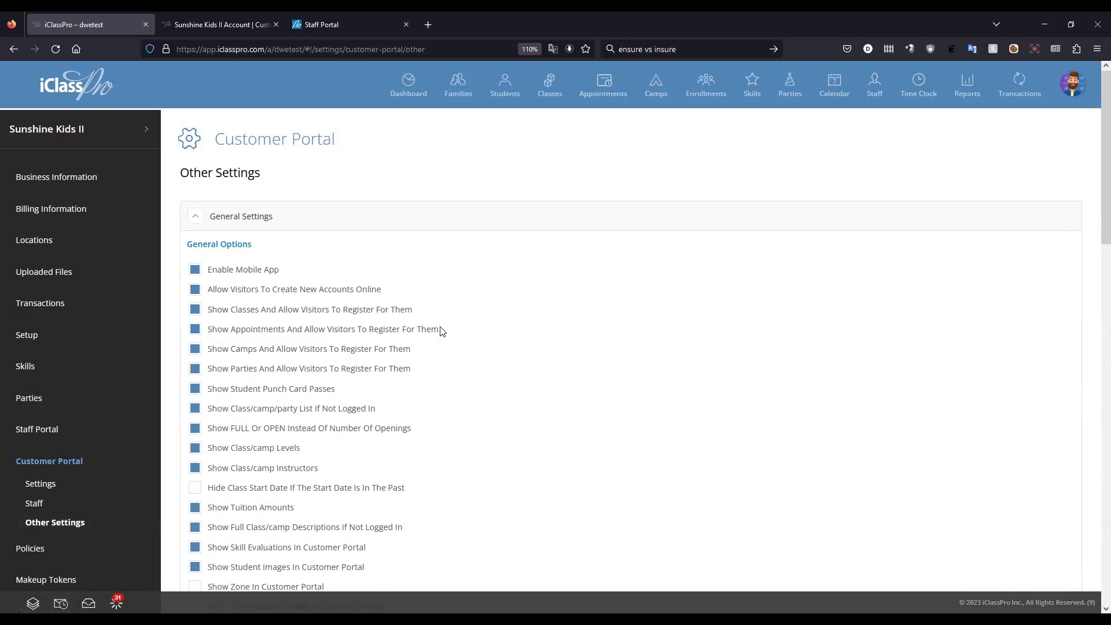
scroll(298, 436, "down", 13)
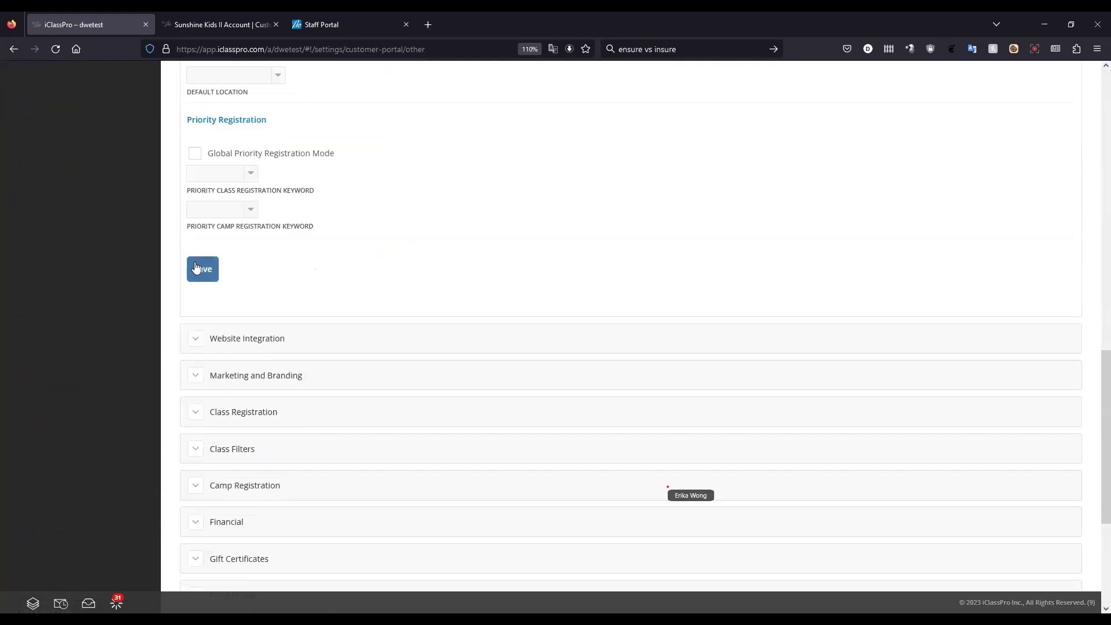
left_click(205, 271)
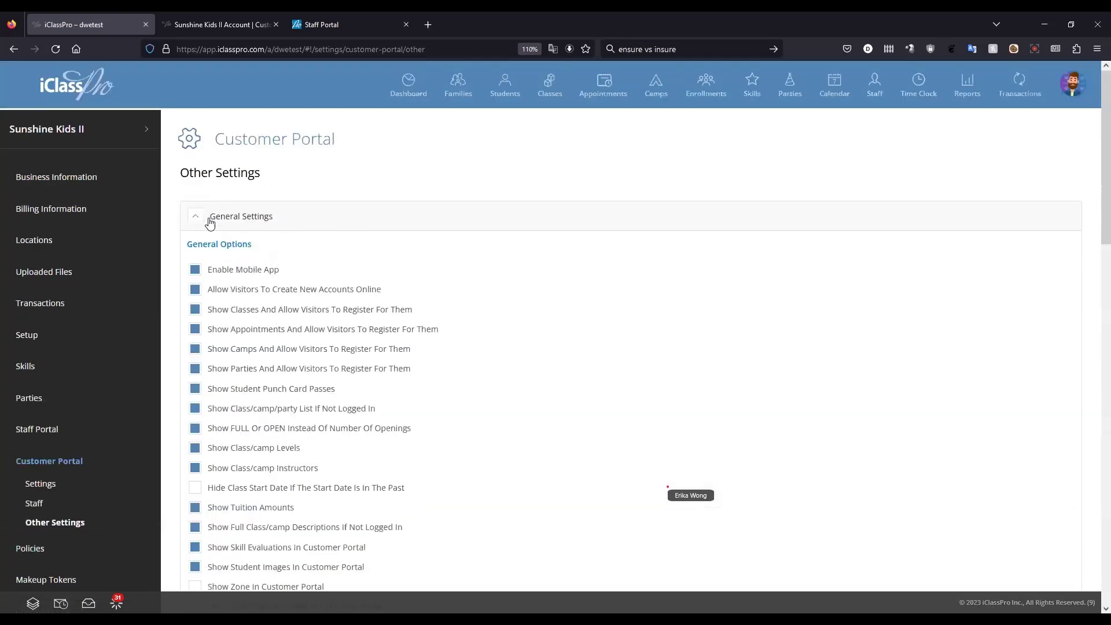
left_click(210, 224)
Step: Expand General Appointment Settings under Appointment Registration and review the booking date limits, auto approval, and cancellation timeframe
scroll(350, 348, "down", 3)
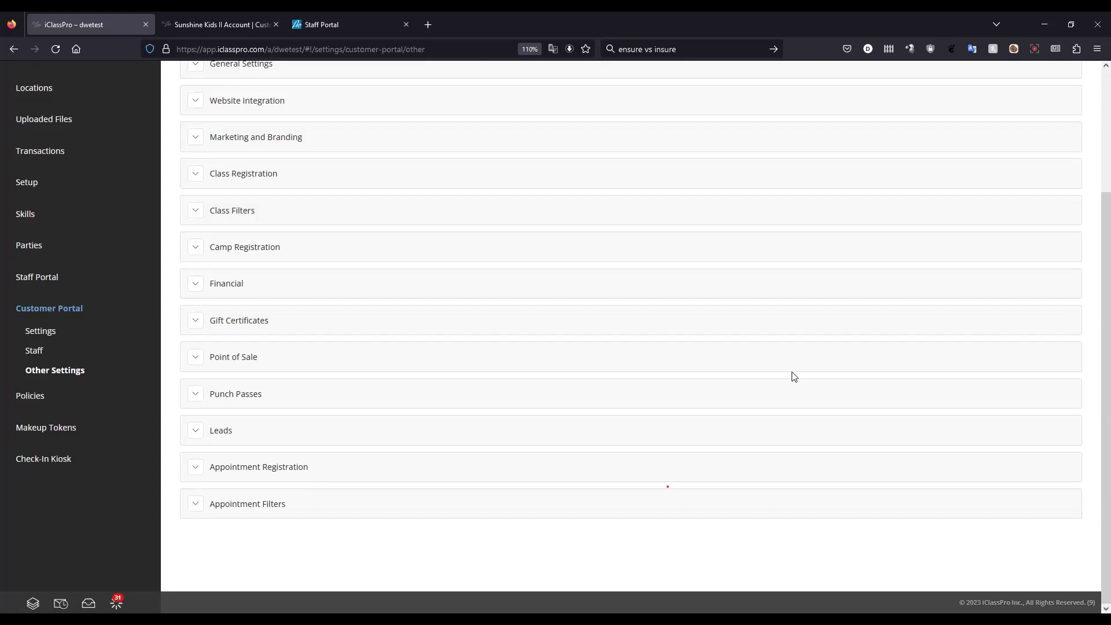
left_click(196, 467)
scroll(494, 405, "down", 3)
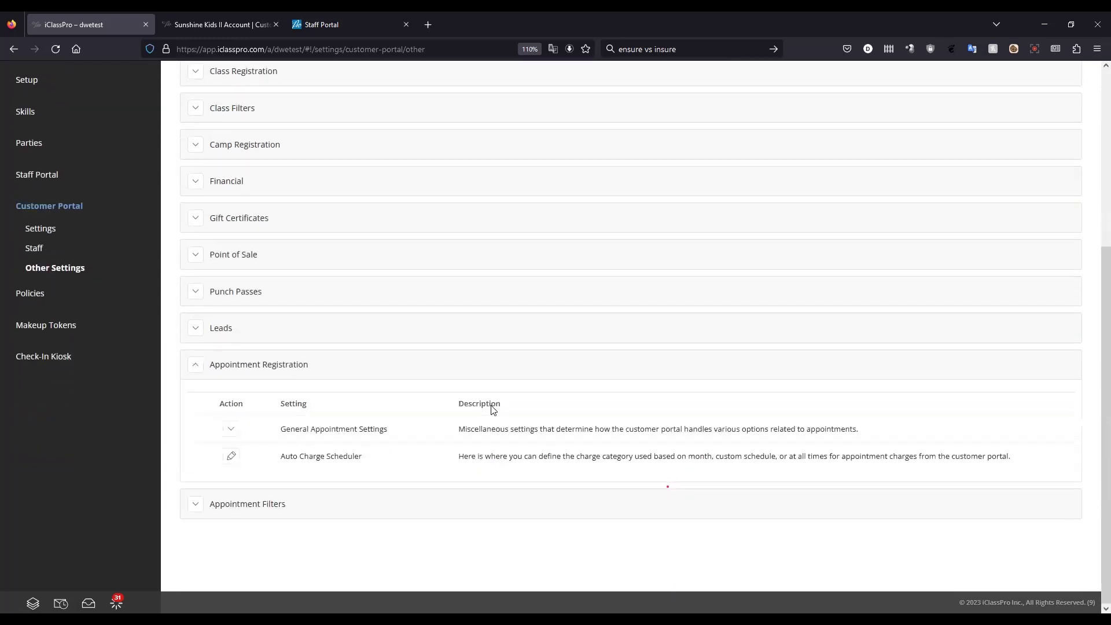
left_click(233, 434)
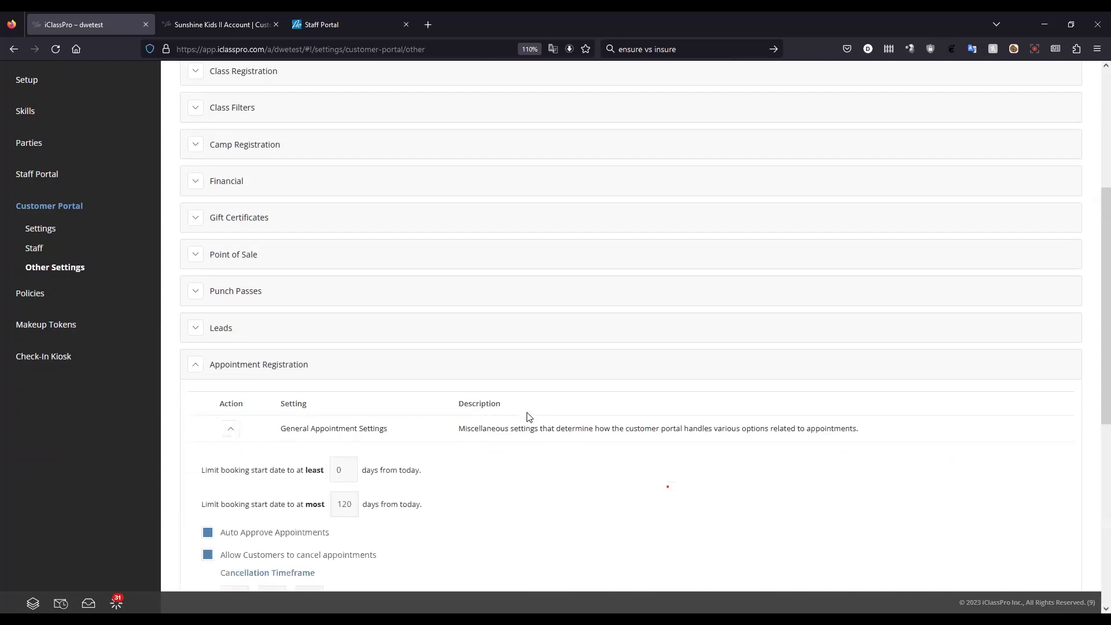
scroll(529, 417, "down", 5)
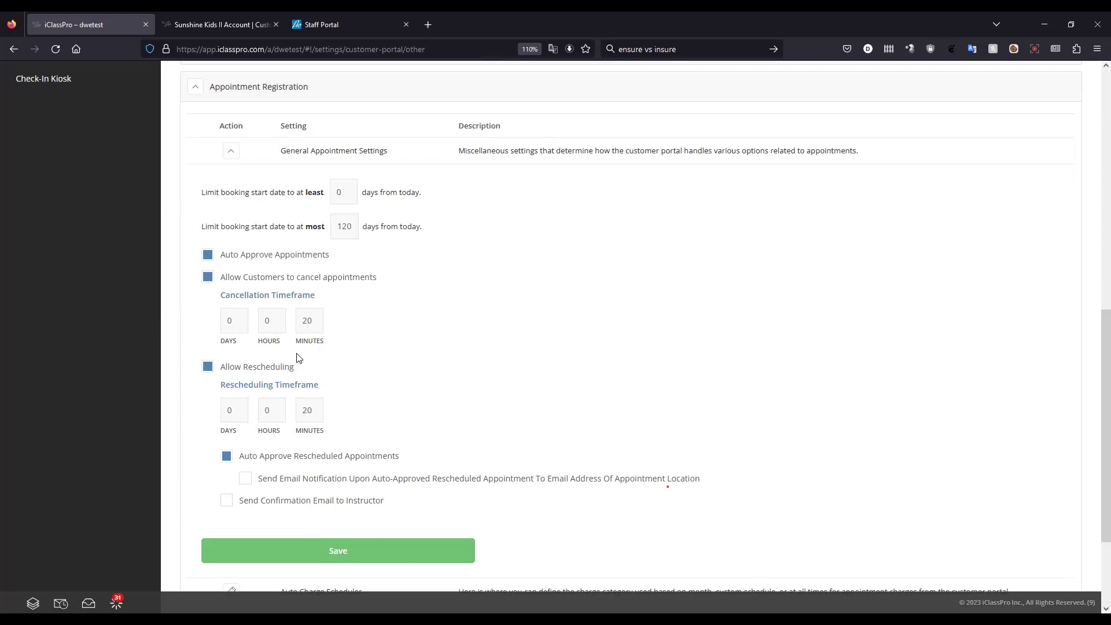
Step: Review the rescheduling timeframe, enable email notification to the location for auto-approved rescheduled appointments, and toggle the instructor confirmation email
left_click_drag(346, 422, 172, 394)
left_click(171, 395)
scroll(438, 428, "down", 1)
scroll(439, 426, "down", 2)
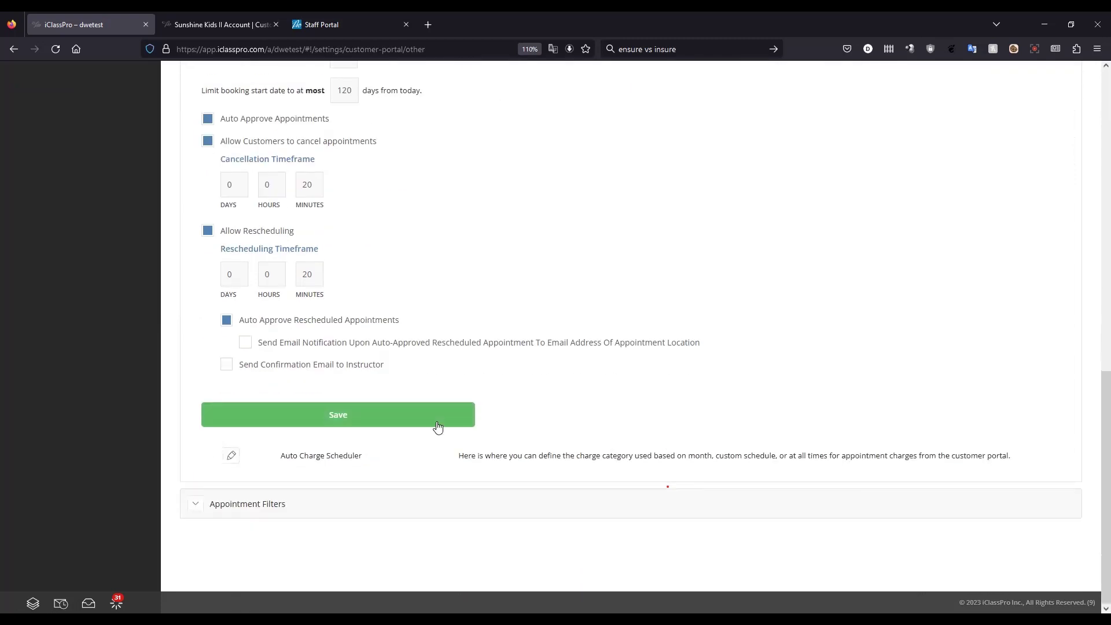
left_click(245, 343)
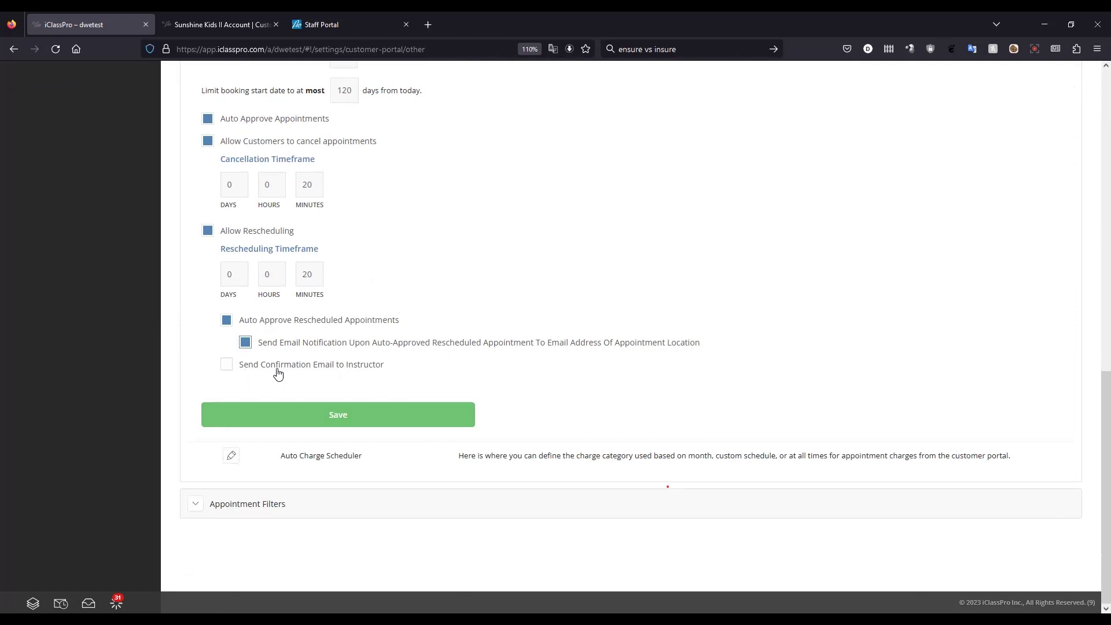
left_click(325, 367)
Step: Open the Auto Charge Scheduler for appointments and review its Month to Month charge category assignments
left_click(232, 457)
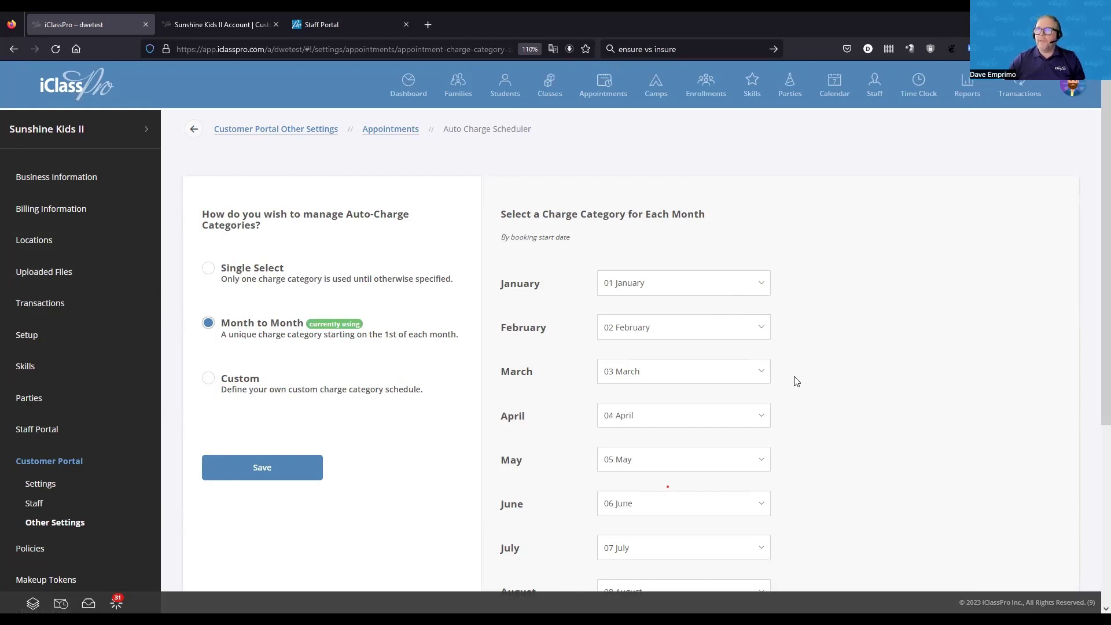
scroll(666, 387, "down", 4)
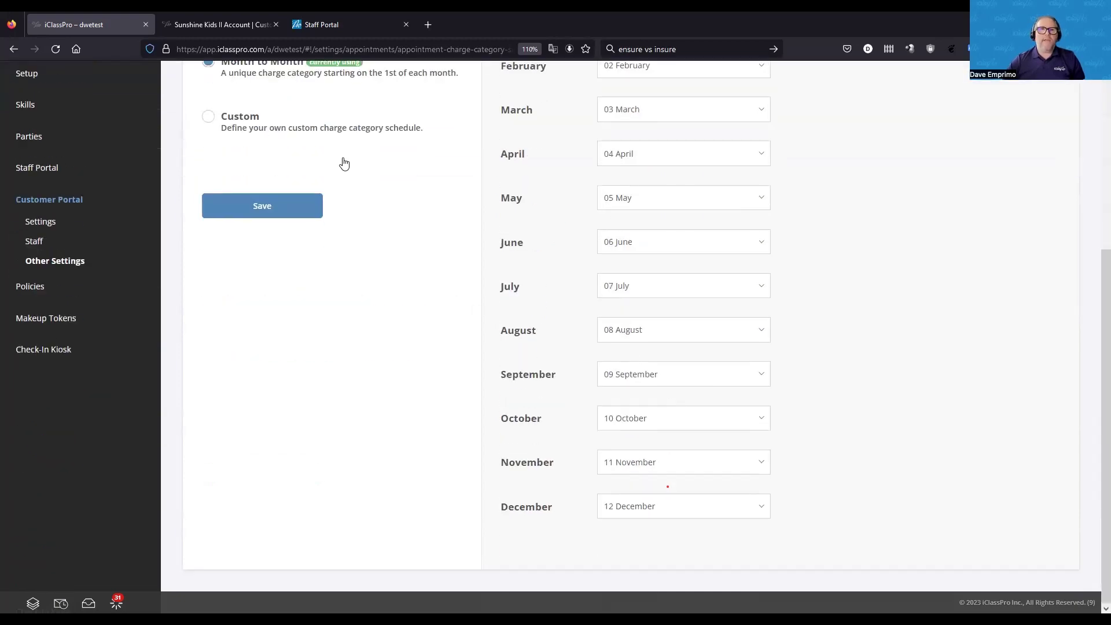
left_click(231, 174)
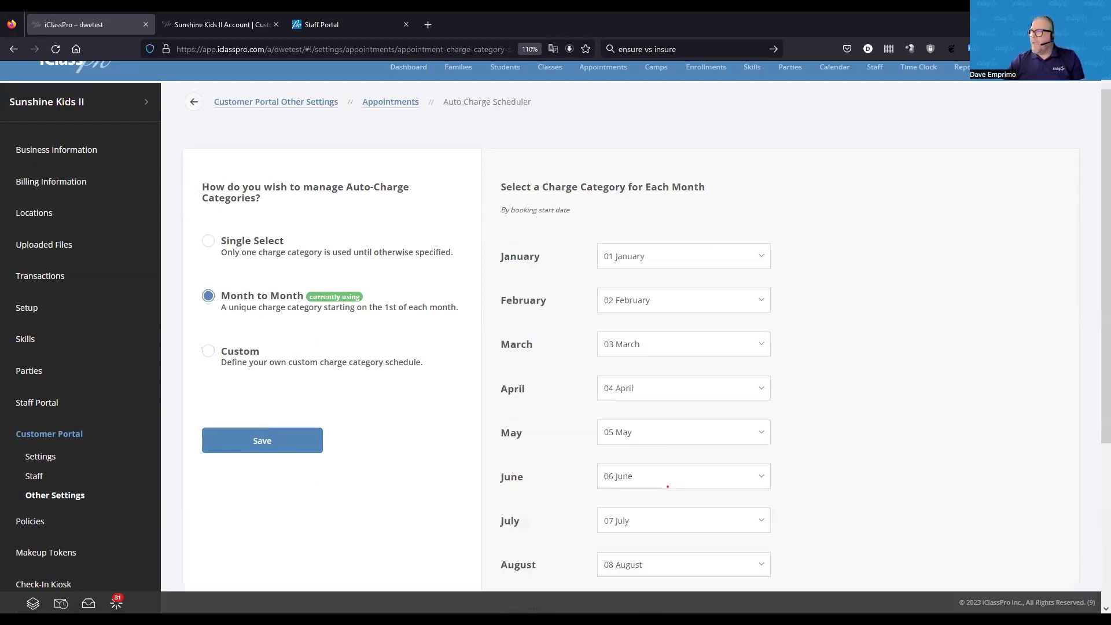
scroll(336, 335, "up", 1)
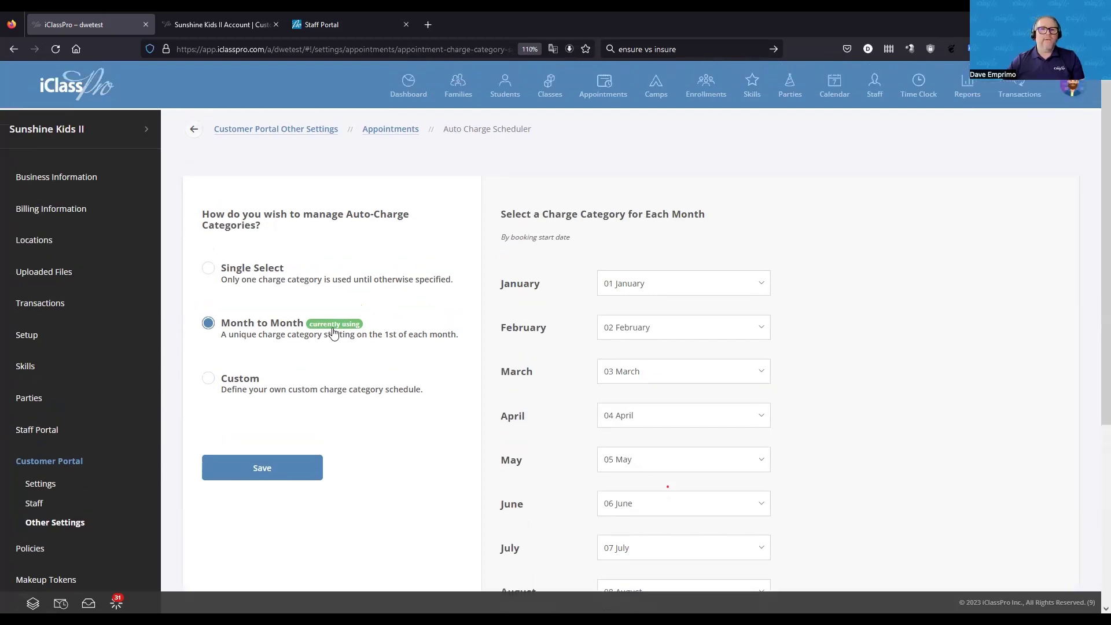
Step: Switch to the customer portal and open the event details of the available Private Training - Tumbling appointment from booking
left_click(219, 24)
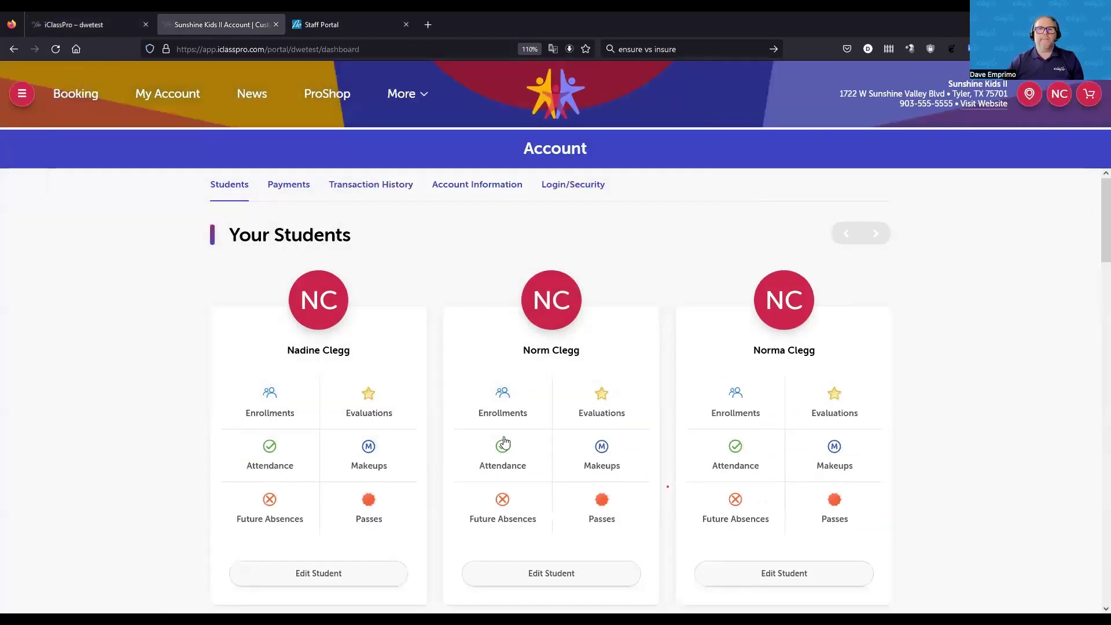
left_click(555, 68)
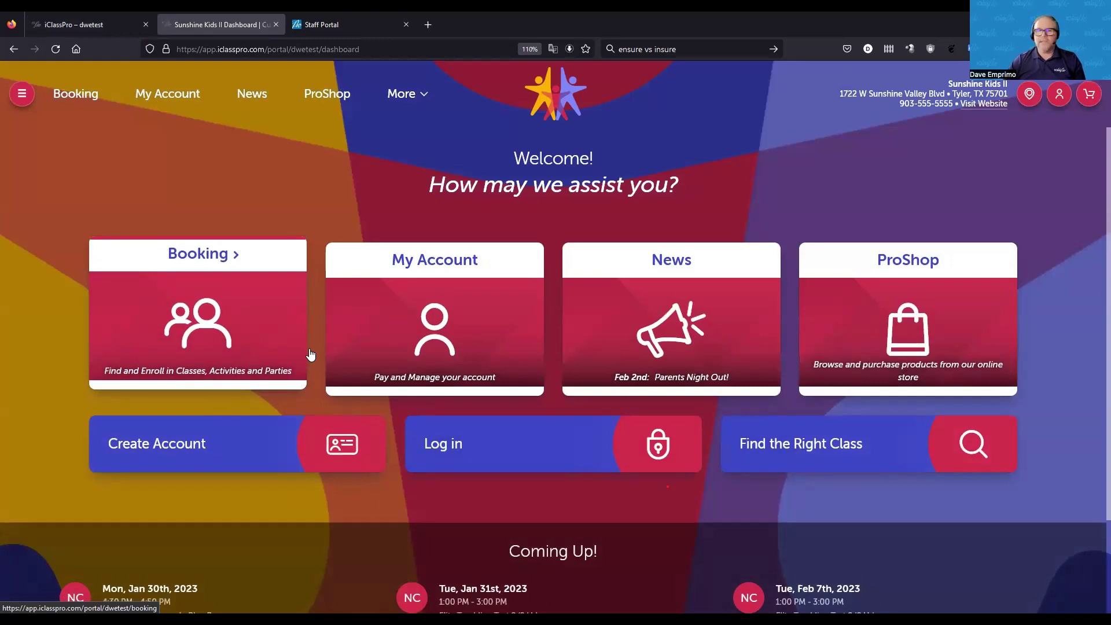
left_click(274, 336)
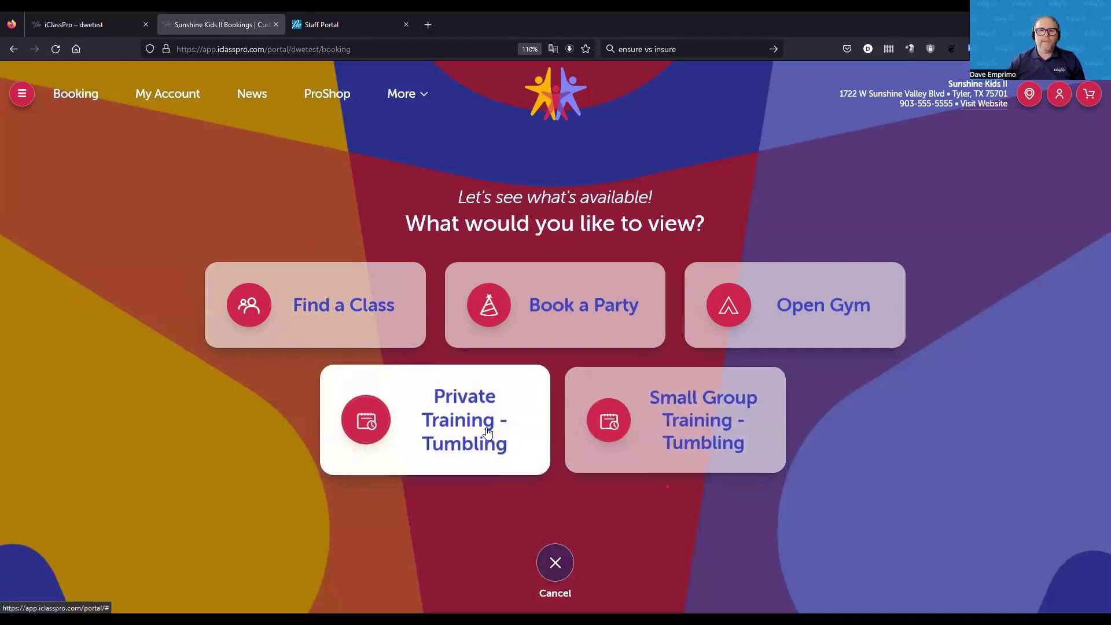
left_click(457, 442)
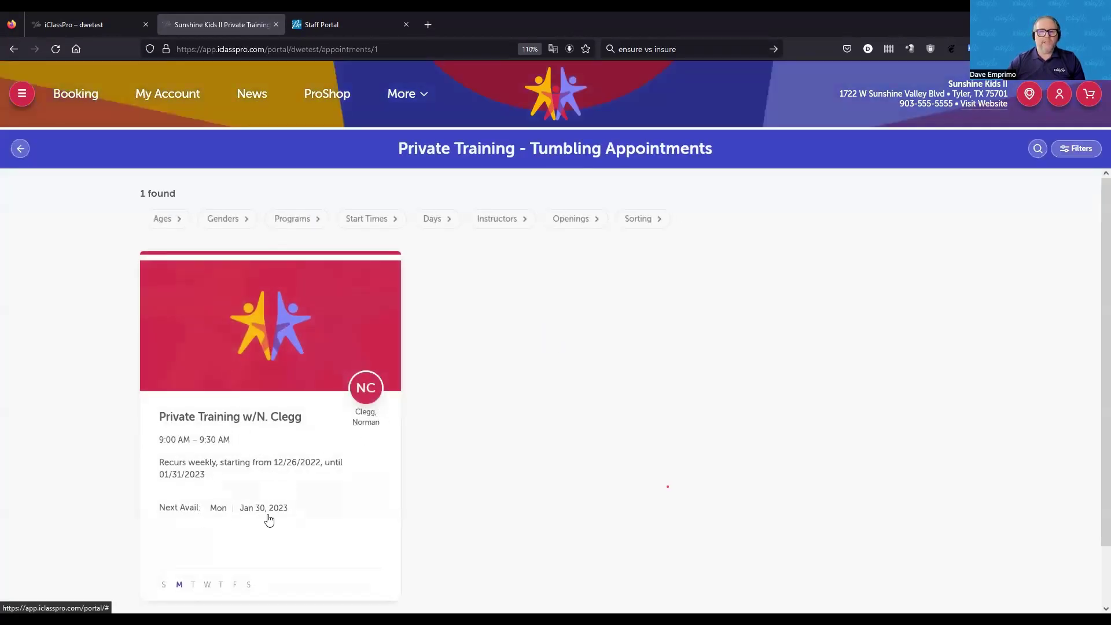
left_click(278, 366)
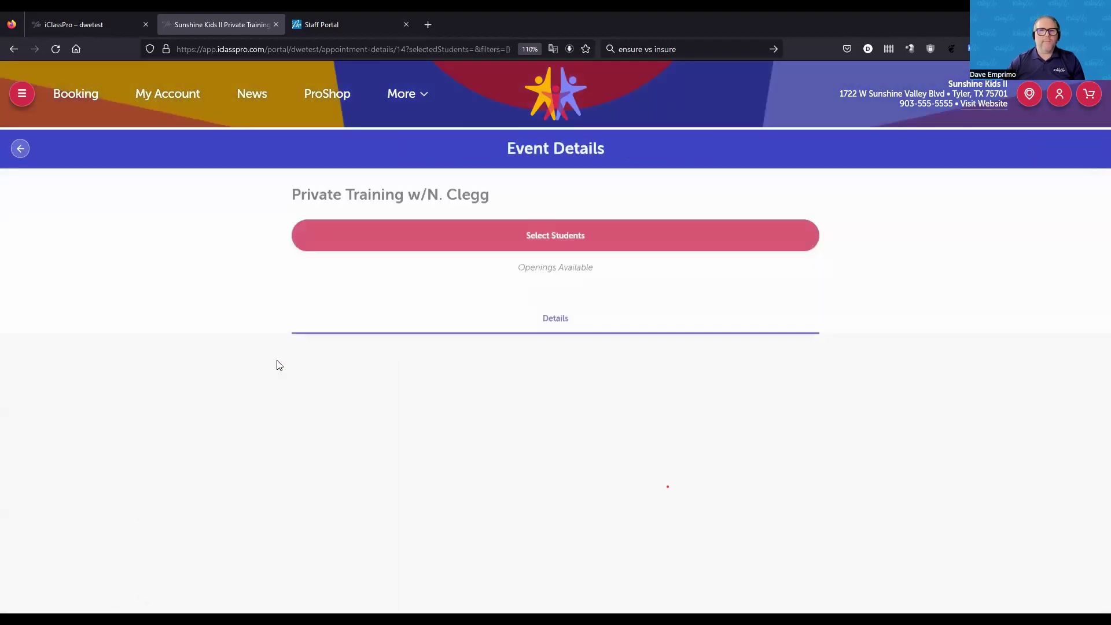
Step: Select the 14-year-old student as the one to enroll in the private training appointment
left_click(607, 236)
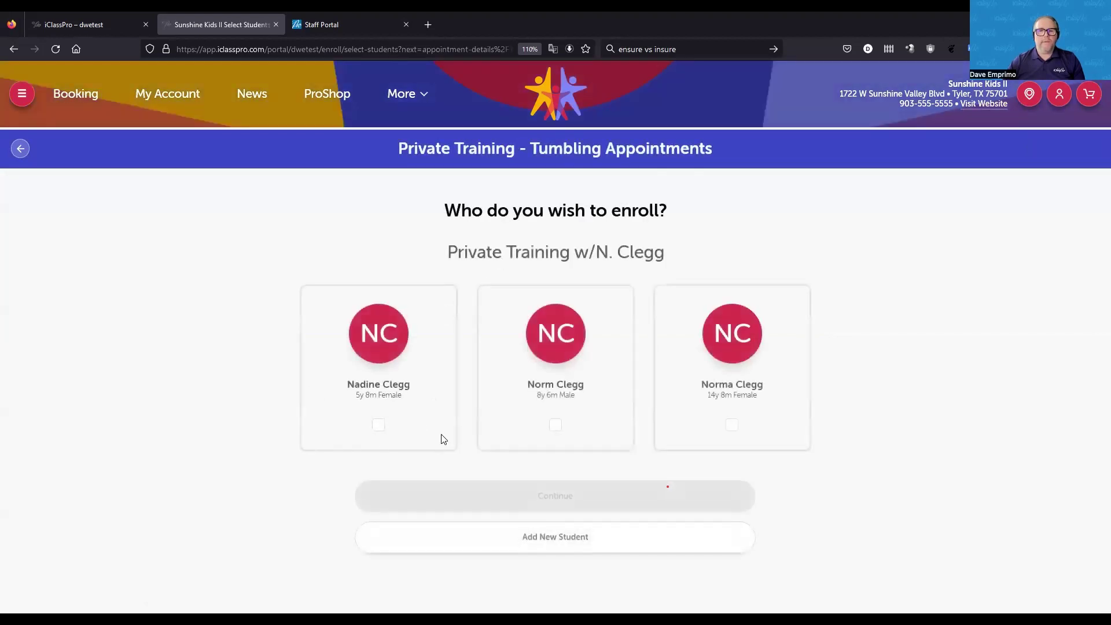
left_click(732, 426)
left_click(585, 506)
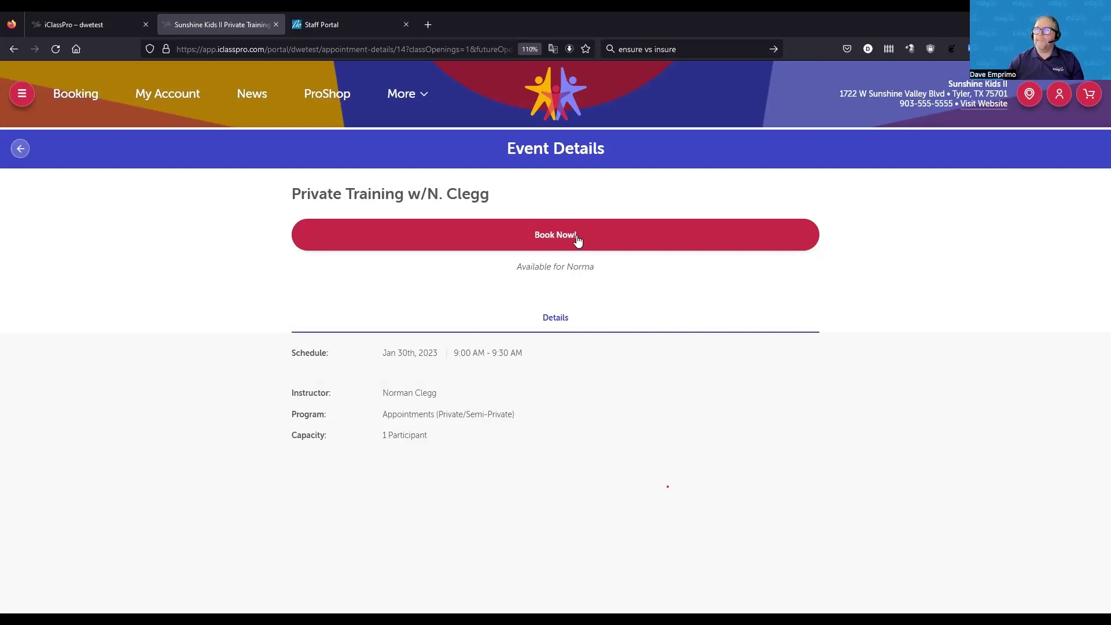
Step: Book the private training for Monday, January 30, 2023, 9:00 AM - 9:30 AM and add the enrollment to the cart
left_click(544, 243)
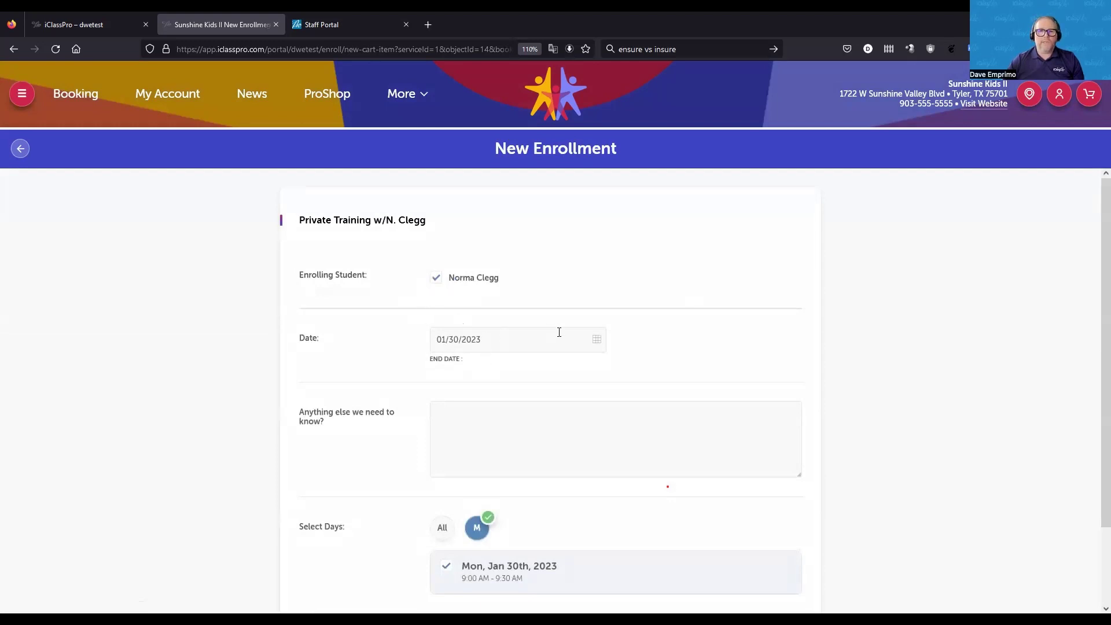
scroll(517, 372, "down", 1)
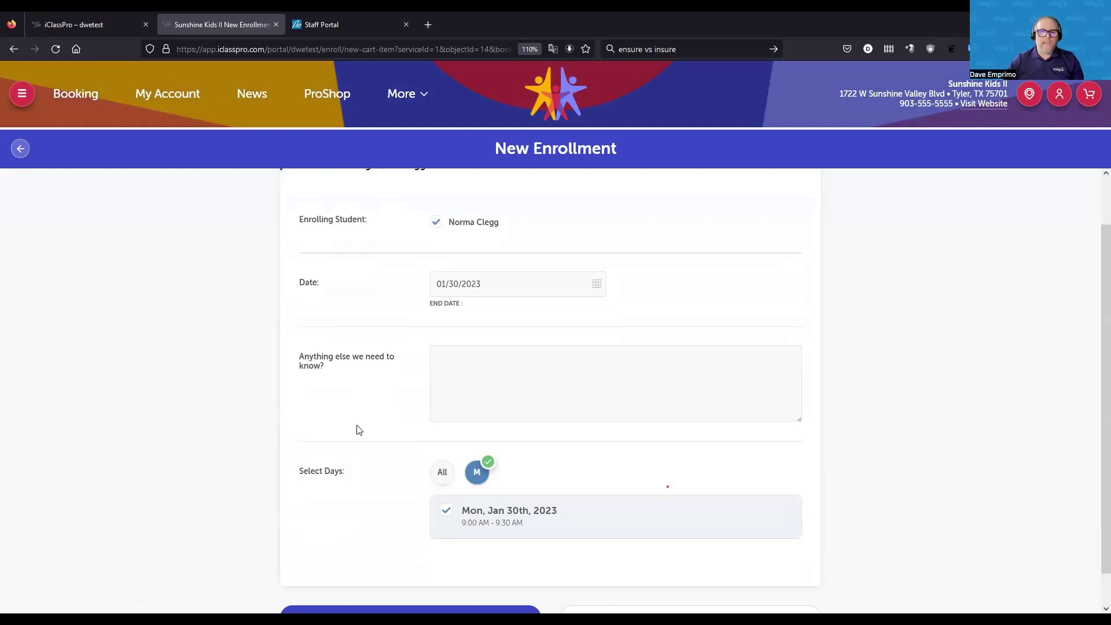
scroll(382, 435, "down", 1)
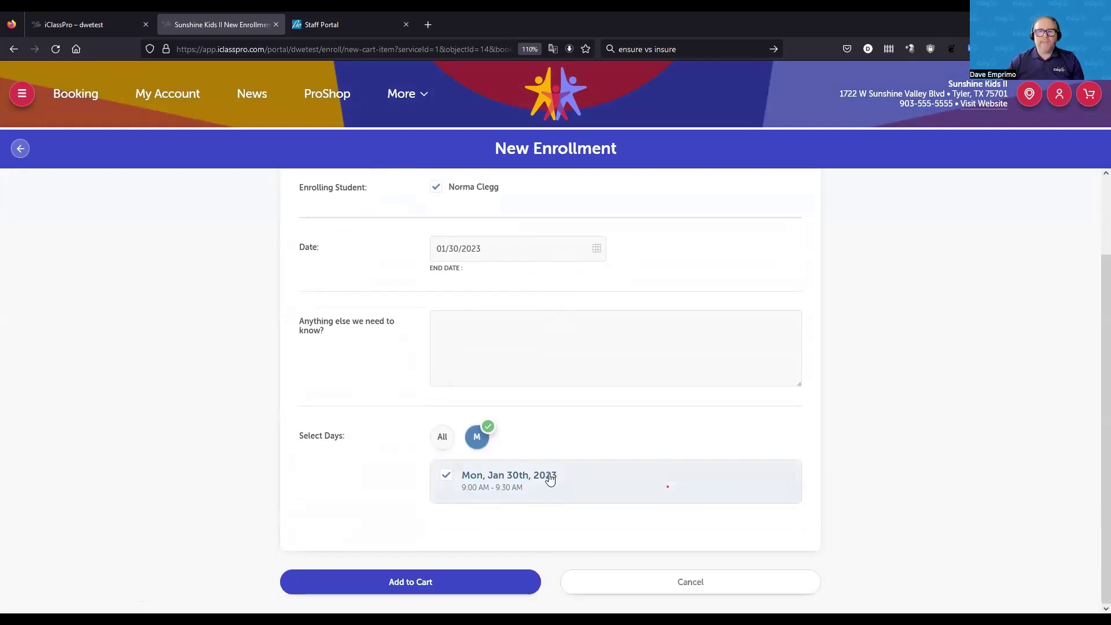
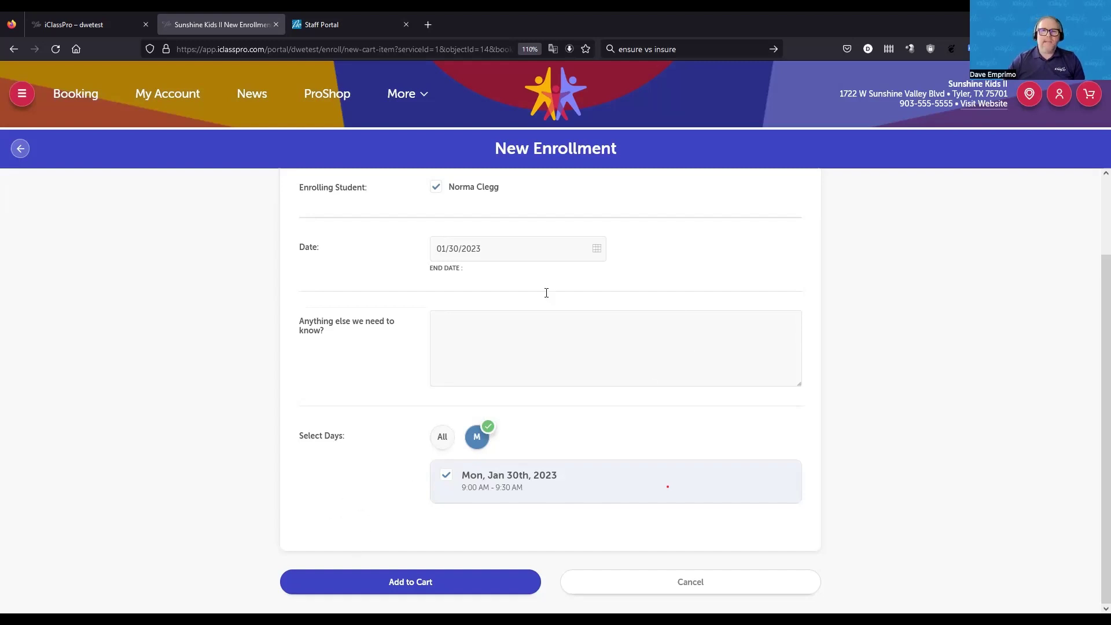
left_click(462, 584)
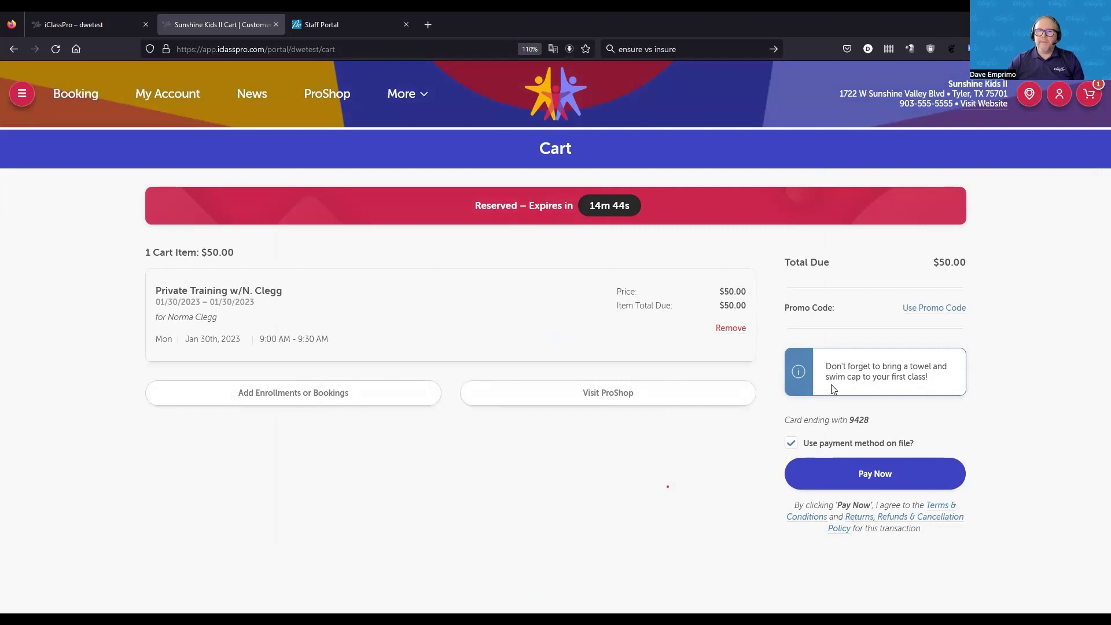
Step: Check the alternative payment options in the cart, then pay for the private training with the payment method on file
left_click(791, 443)
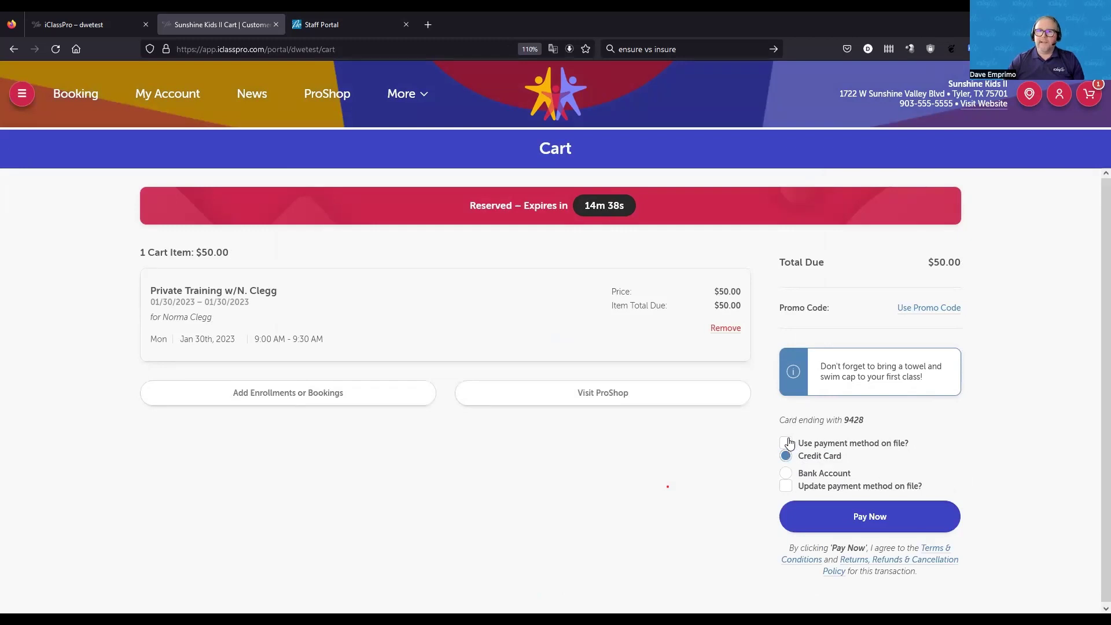
left_click(786, 444)
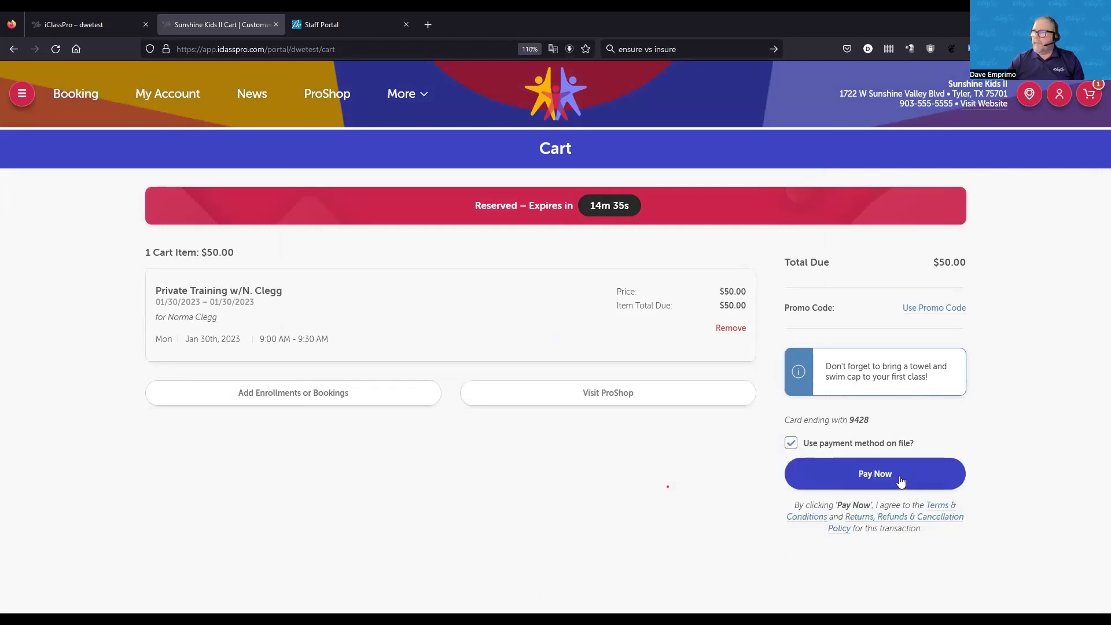
left_click(900, 481)
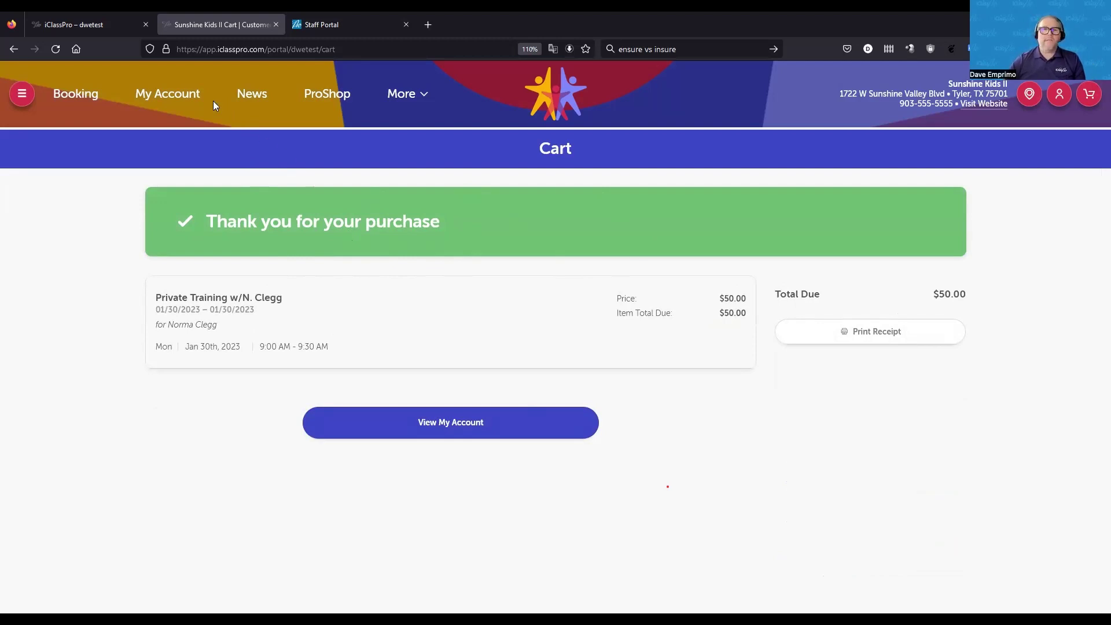
Step: Open the 8-year-old student's enrollments from the account page and find the January 25 Small Group Training - Tumbling booking
left_click(181, 103)
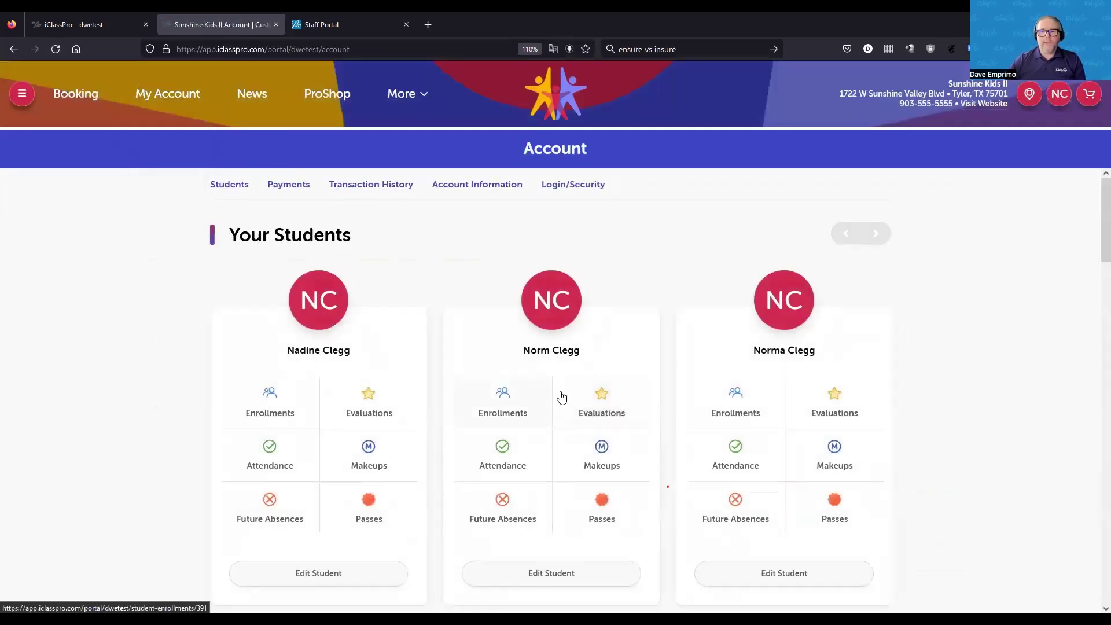
left_click(516, 405)
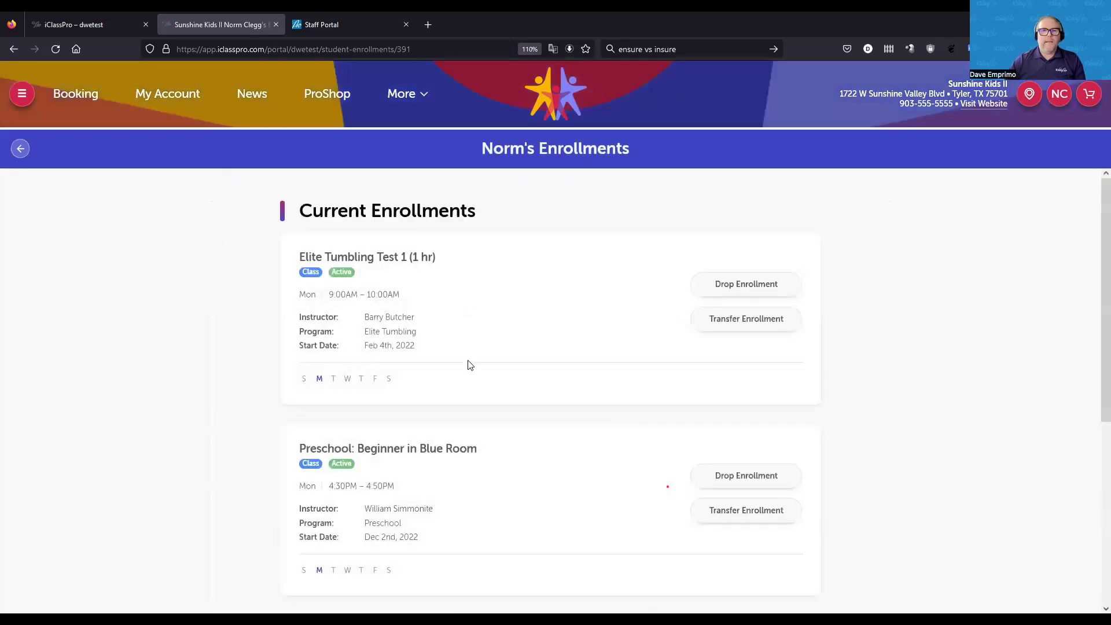
scroll(471, 376, "down", 5)
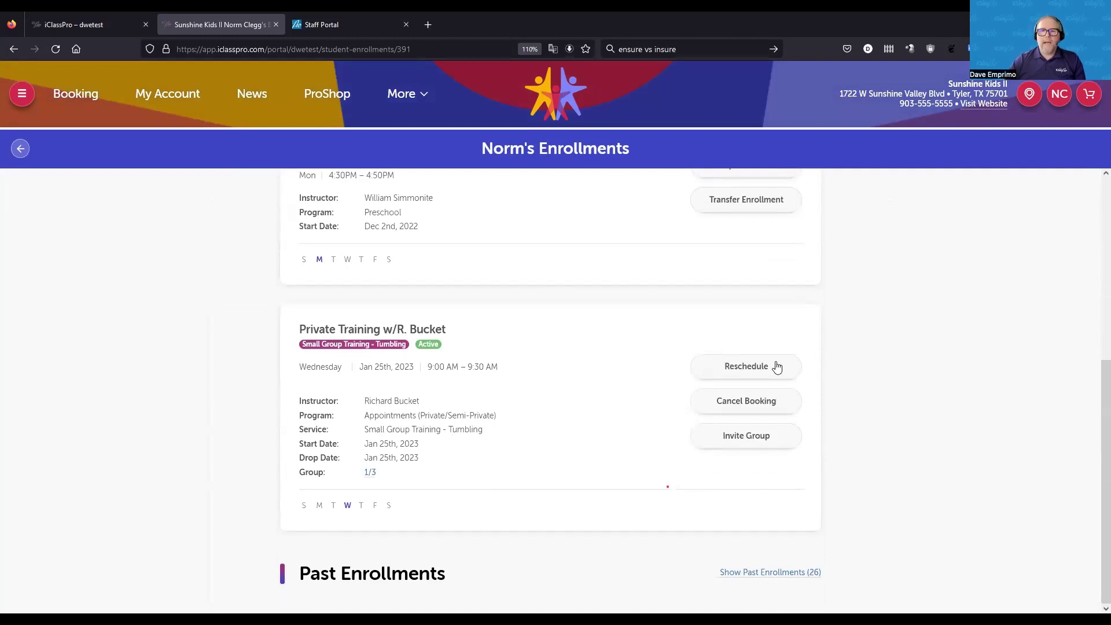
Step: Open the group invitation form for the January 25 Small Group Training - Tumbling booking, check its invitee fields, and cancel it
left_click(743, 437)
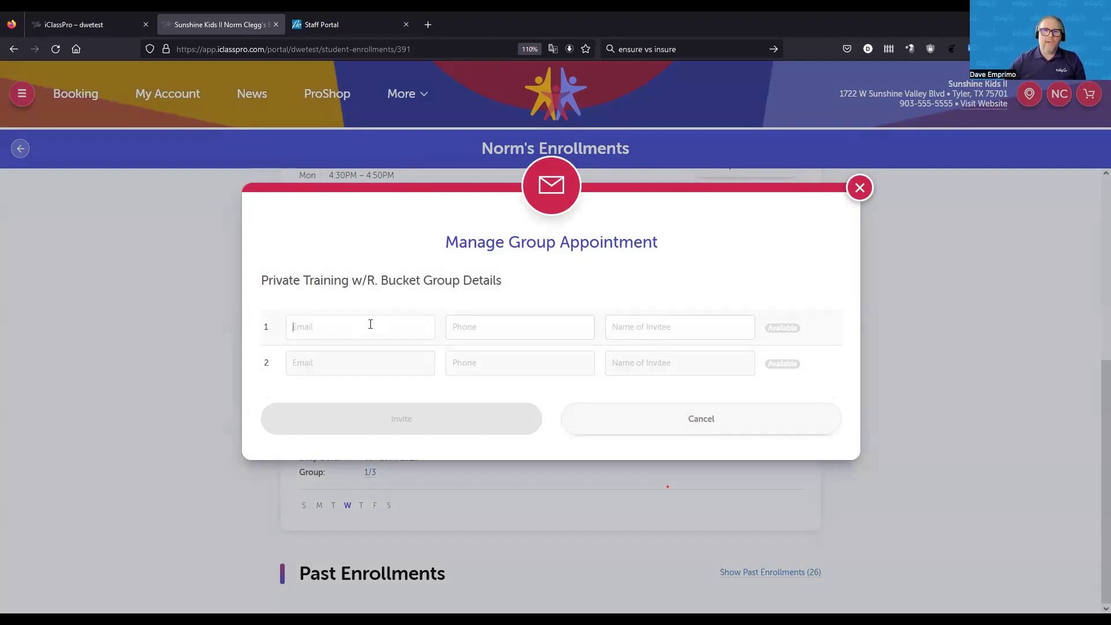
left_click(373, 323)
left_click(515, 319)
left_click(650, 329)
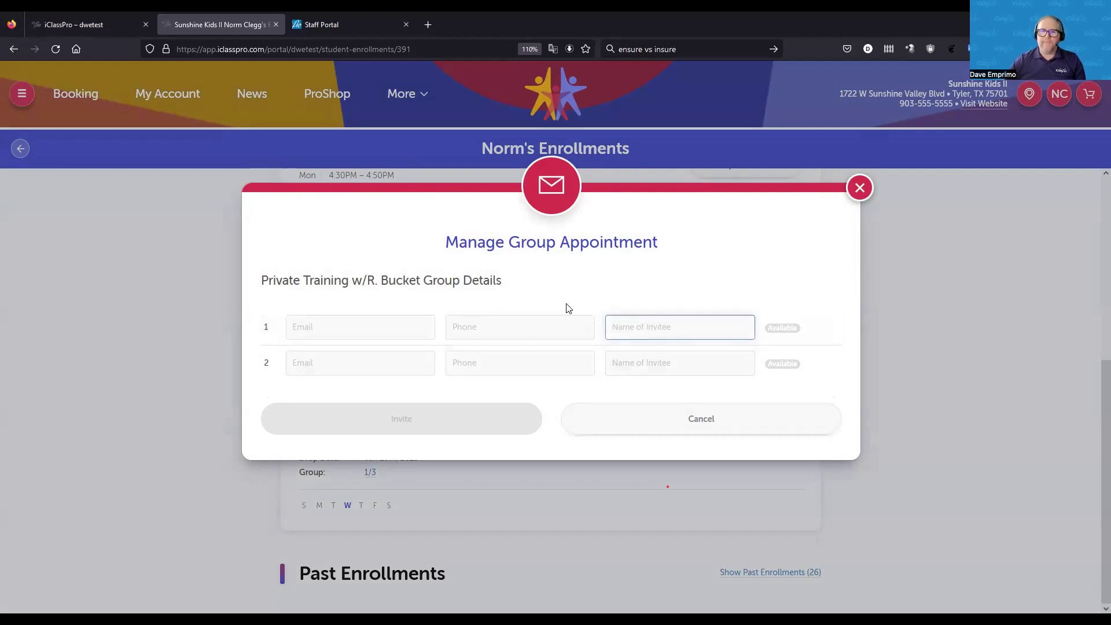
left_click(728, 418)
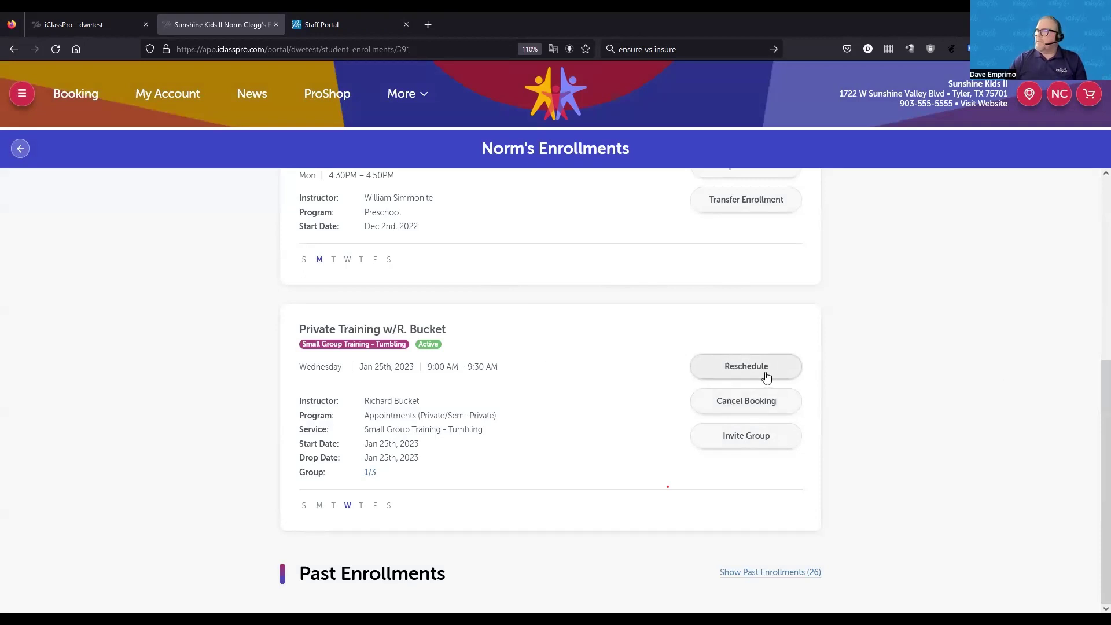
Step: Return to the account page, view the 14-year-old student's punch passes, and go back to the student overview
scroll(463, 339, "up", 5)
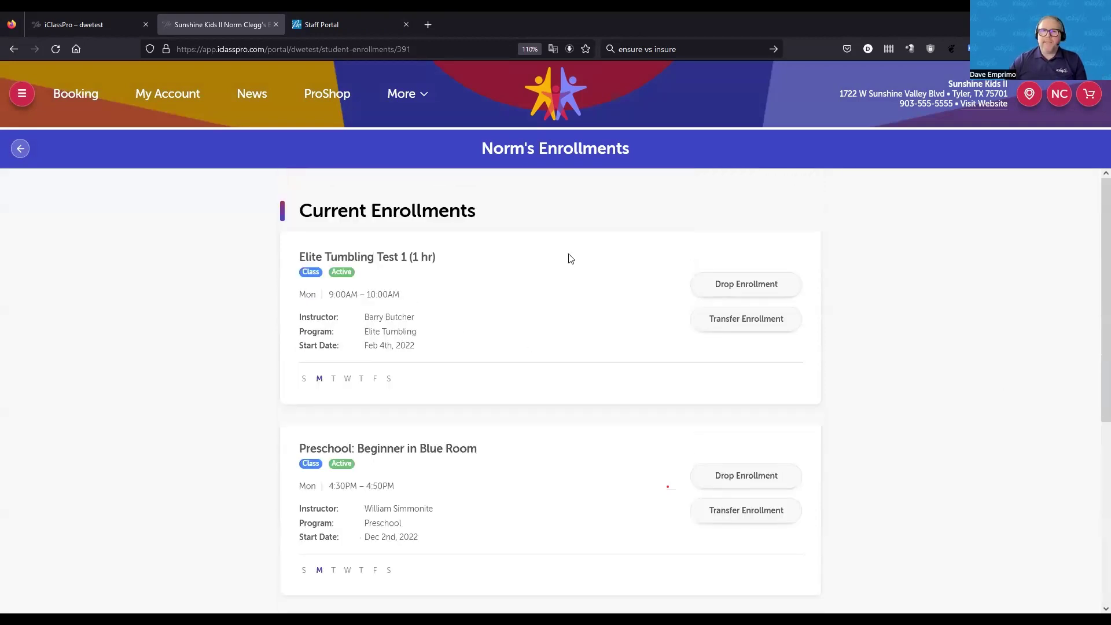
left_click(20, 150)
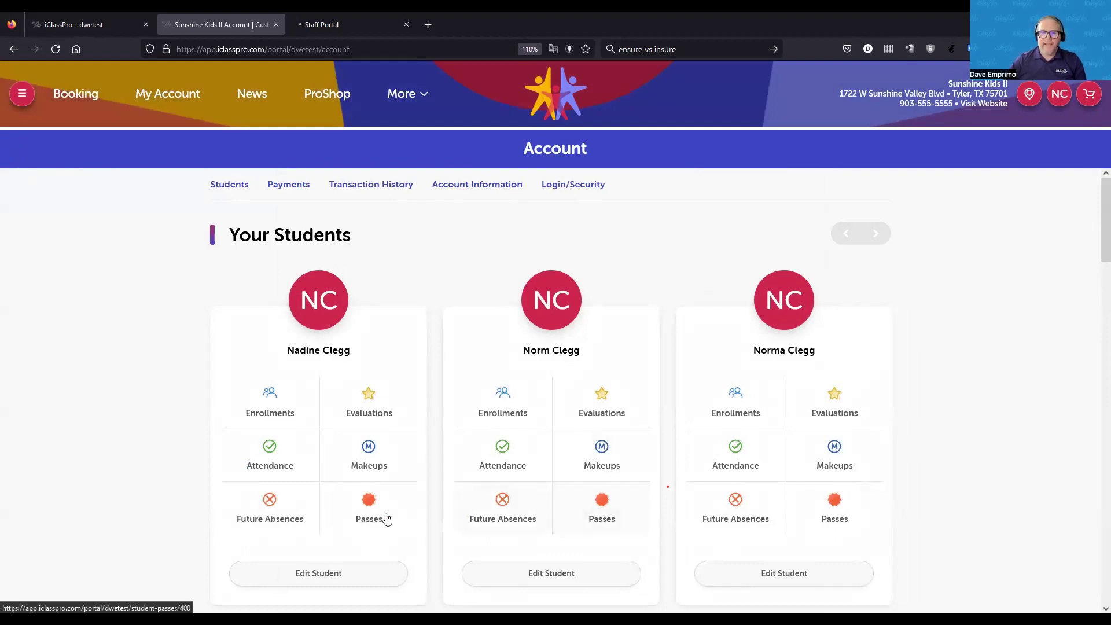
left_click(825, 505)
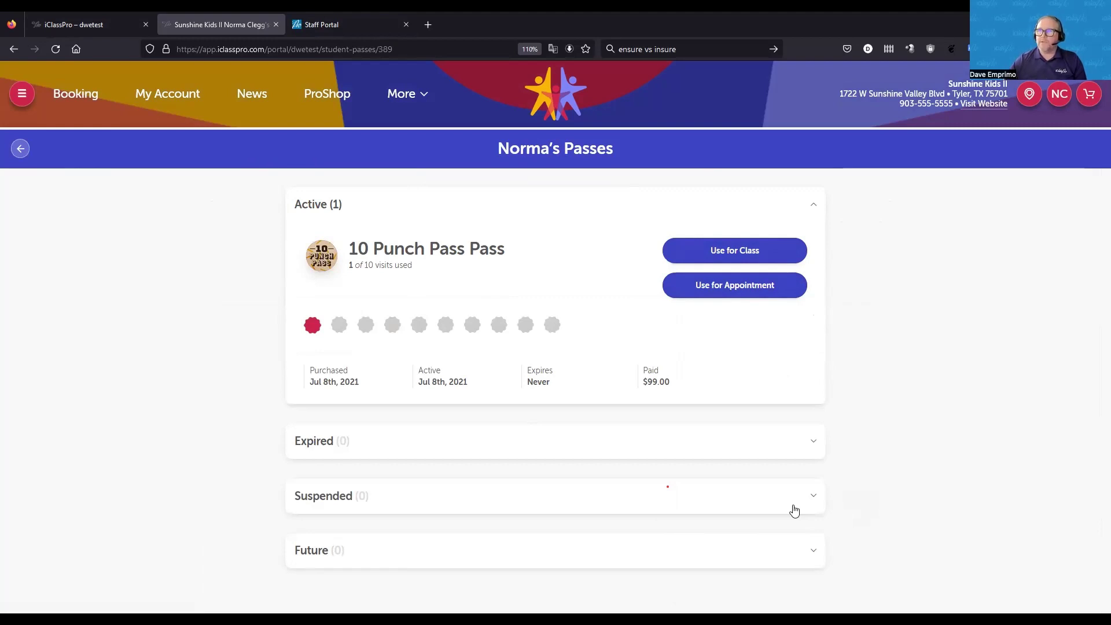
left_click(21, 150)
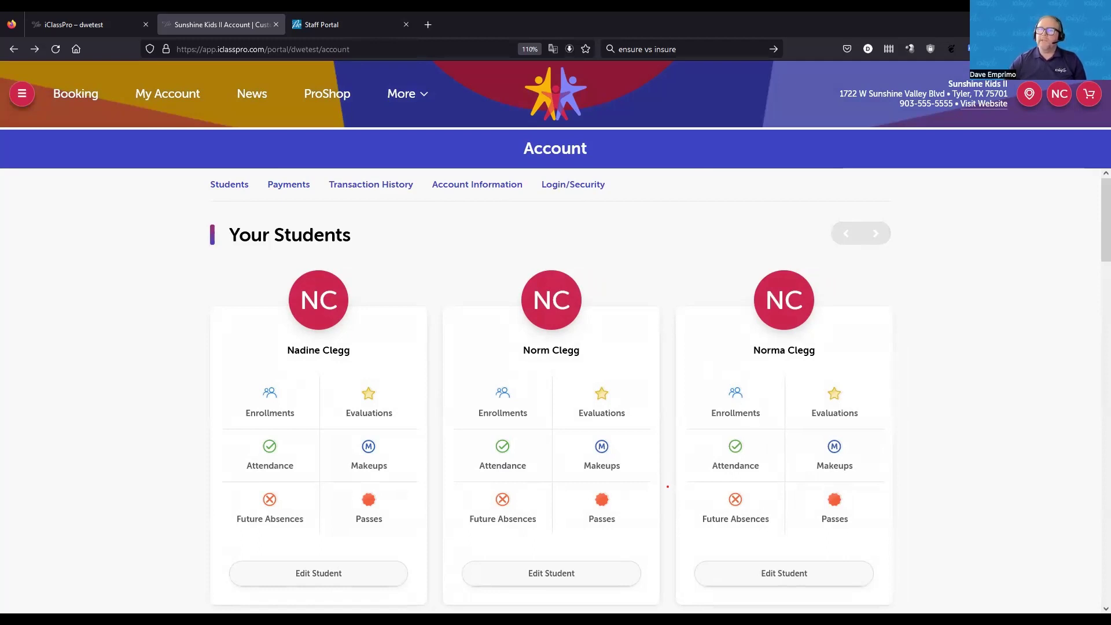
Step: Switch to the Staff Portal and log in with the instructor's username and password
left_click(346, 26)
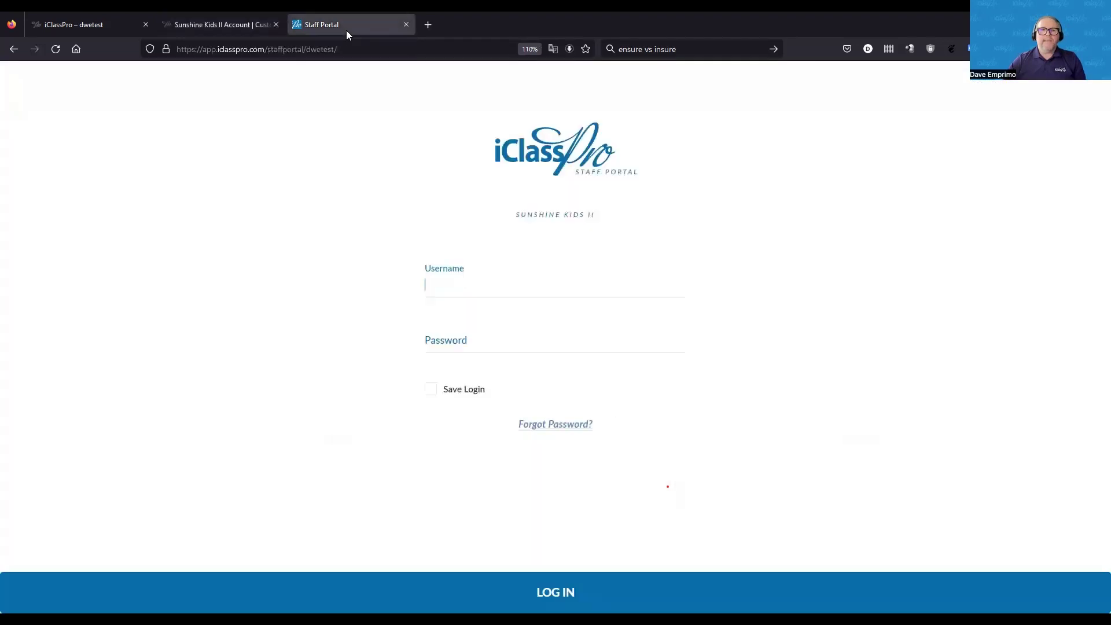
left_click(488, 282)
left_click(487, 307)
left_click(572, 602)
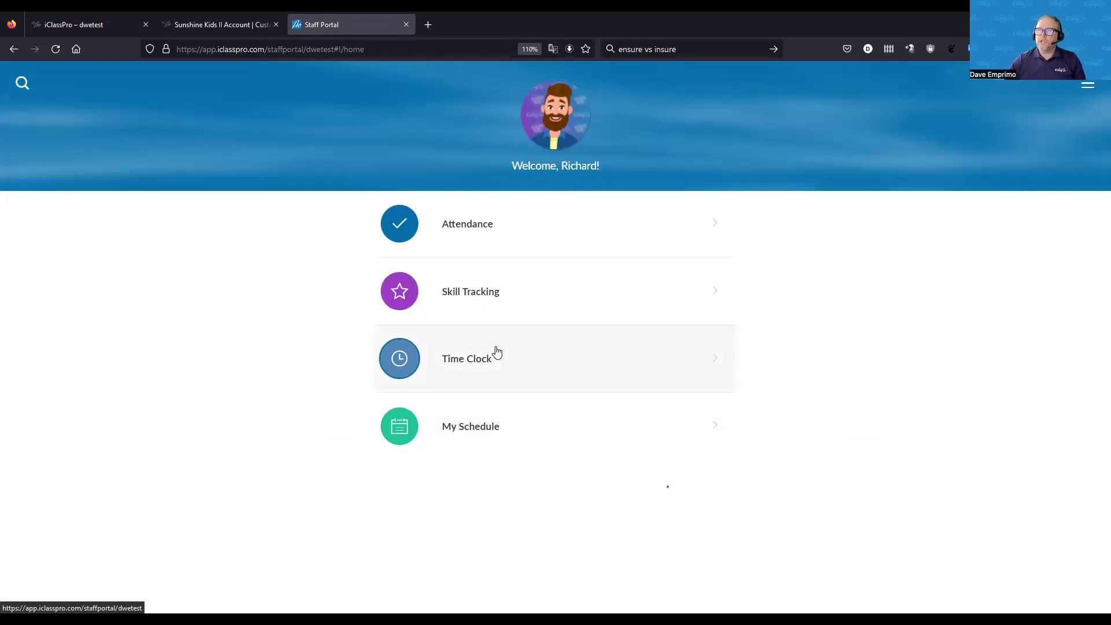
Step: Open the instructor's schedule for January 25, 2023, view the private training appointment's details, and close them
left_click(451, 427)
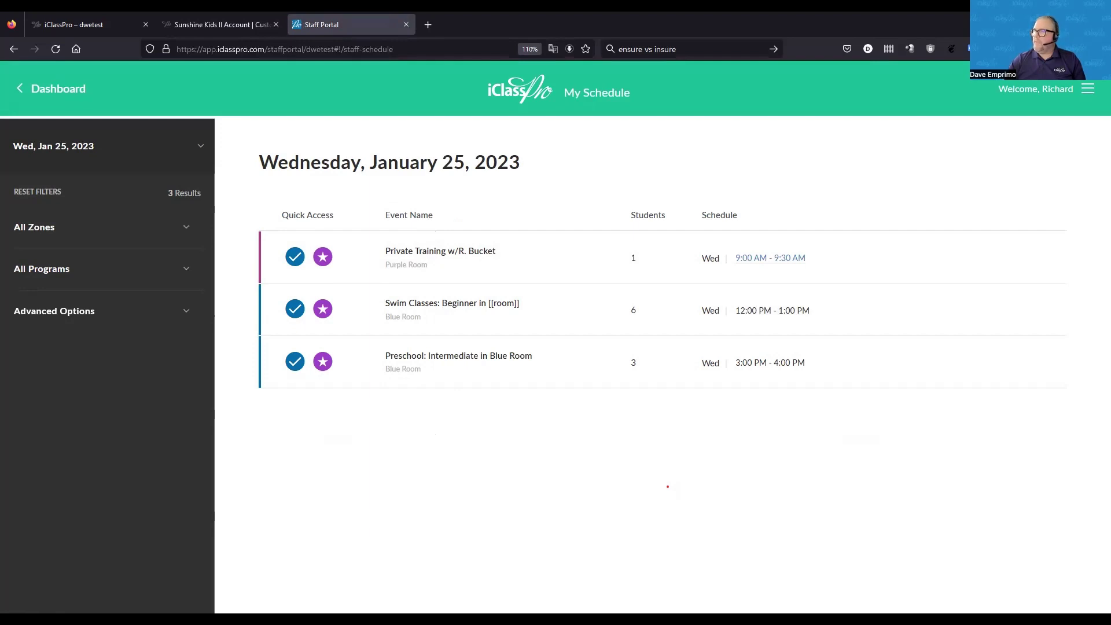
left_click(457, 272)
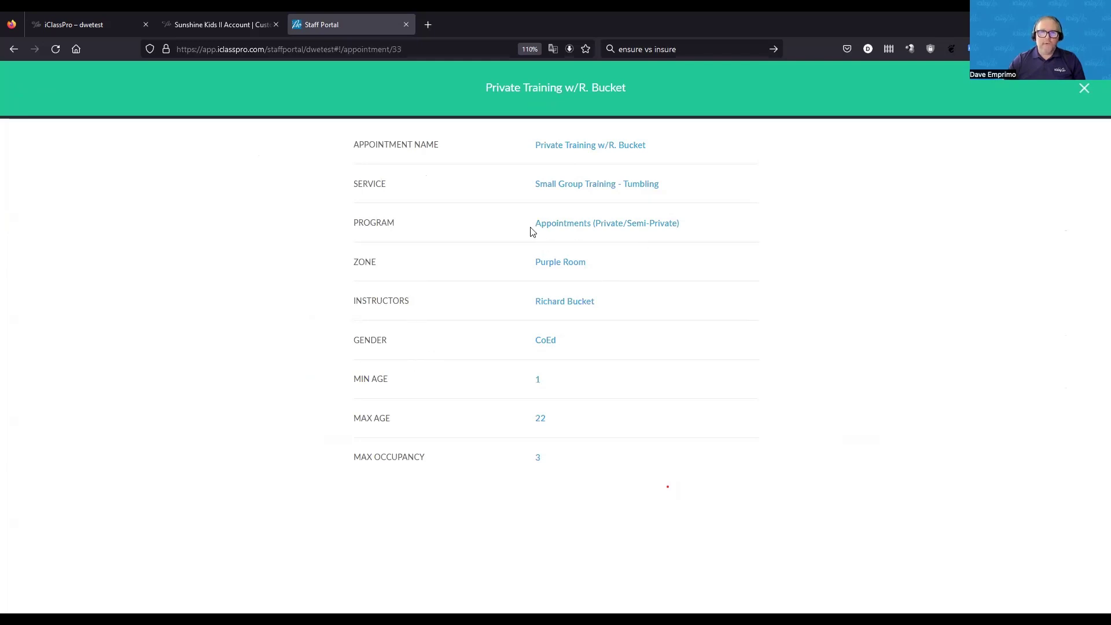
left_click(1084, 88)
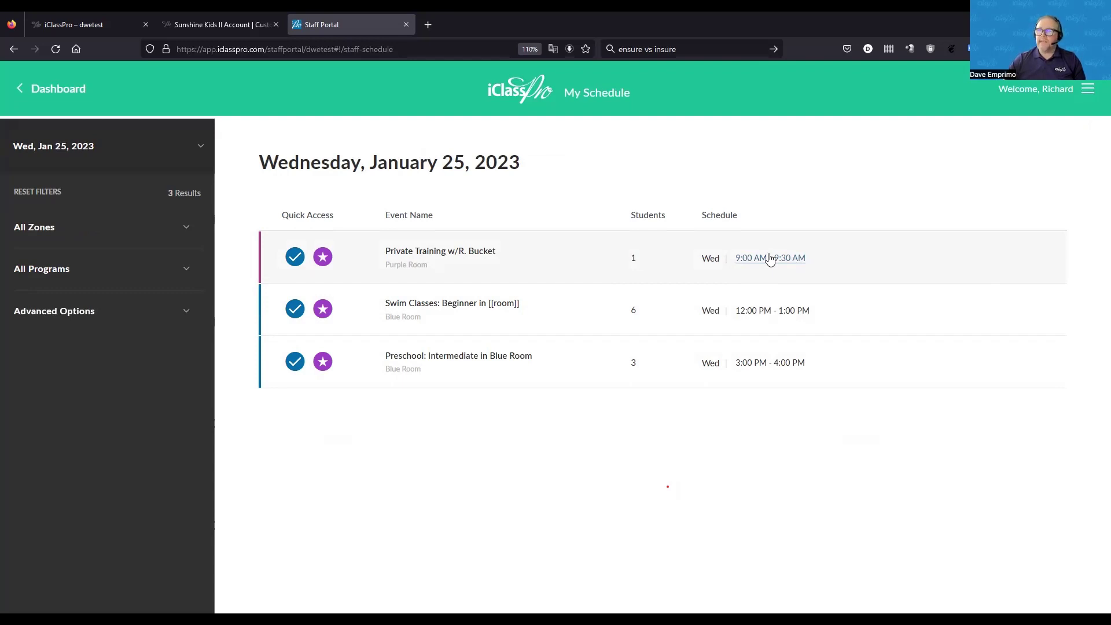
Step: Check the timeslot editing options for the 9:00 AM - 9:30 AM private training, dismiss them, and close the Staff Portal
left_click(770, 258)
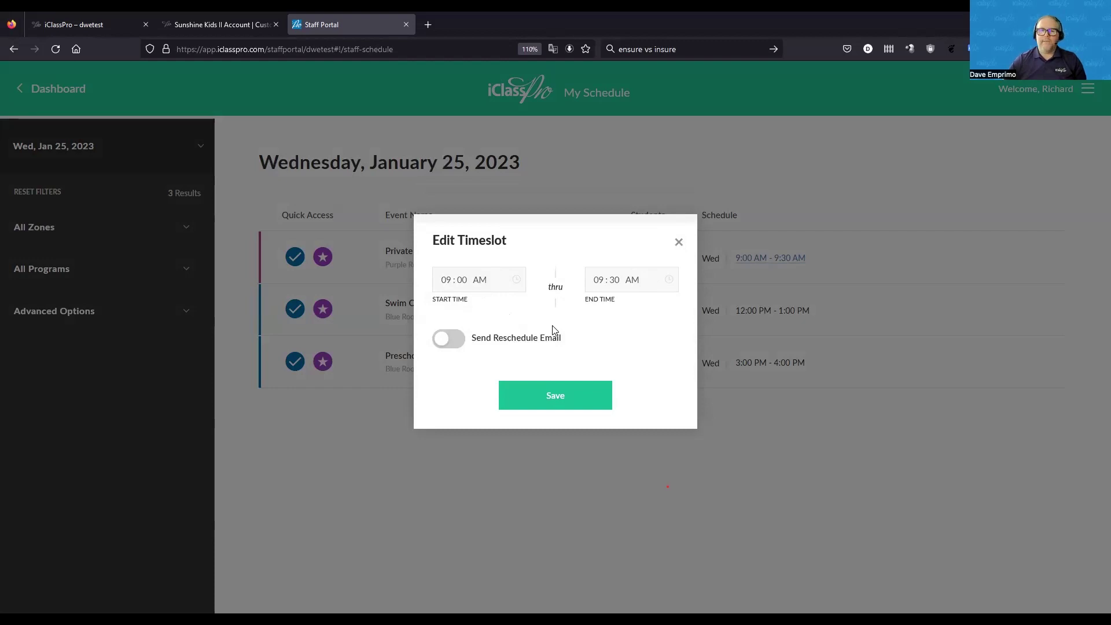
left_click(678, 242)
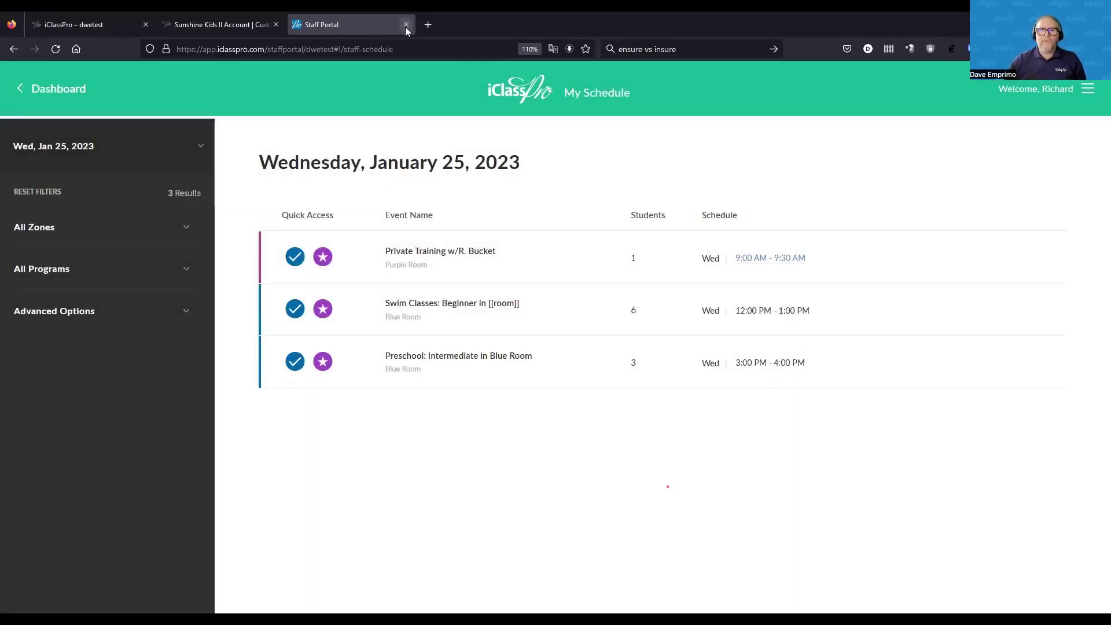
left_click(406, 25)
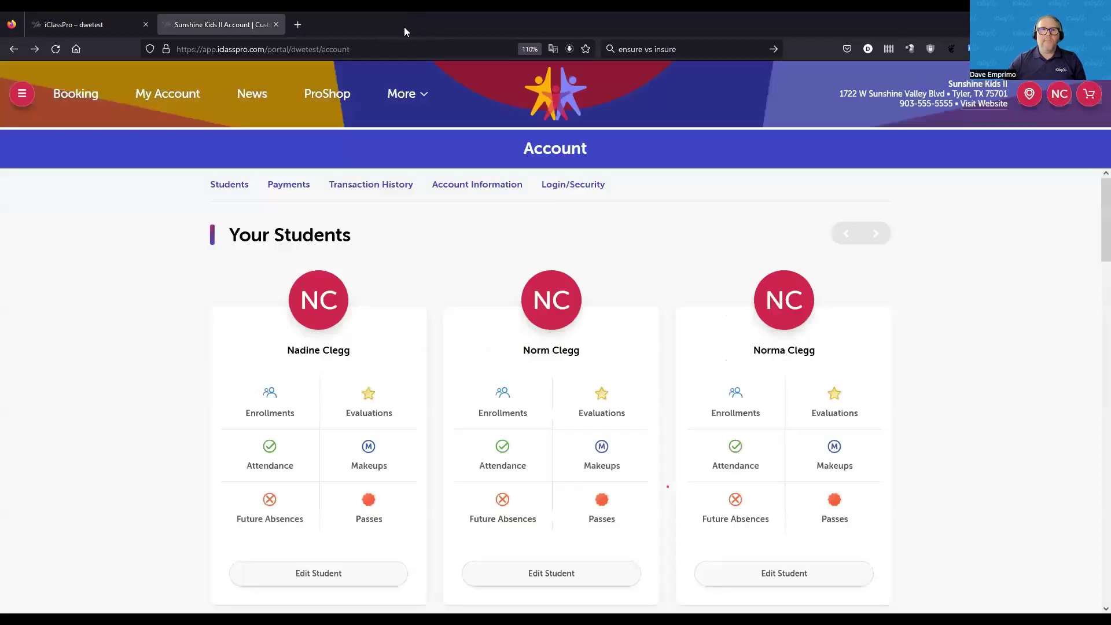
Step: Open the 8-year-old student's passes in the customer portal and review the active punch passes and the other pass categories
left_click(86, 27)
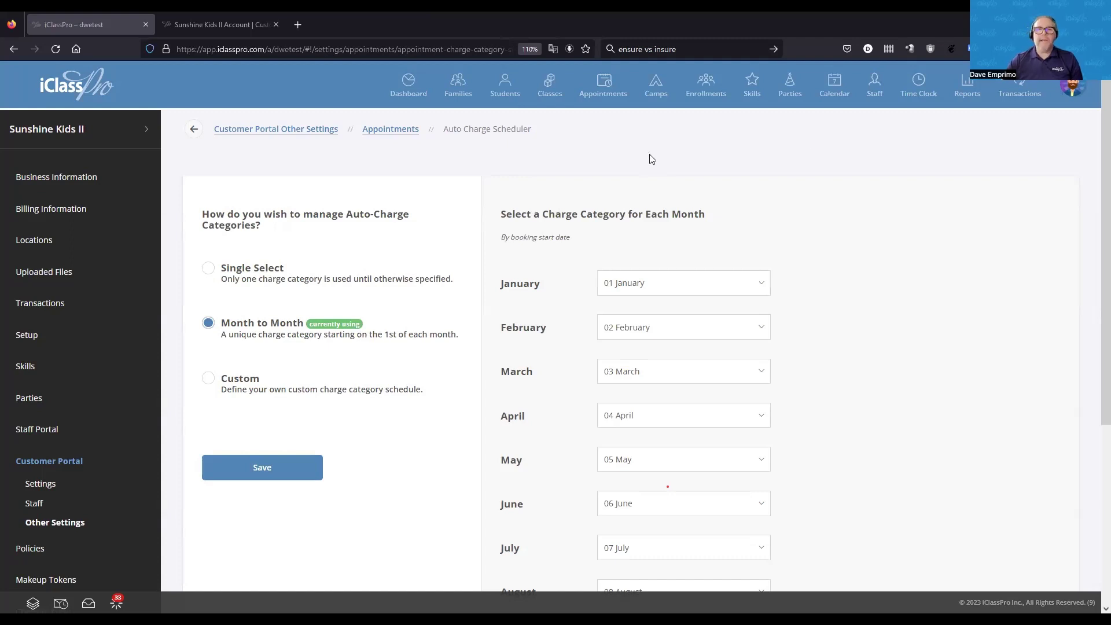
left_click(213, 18)
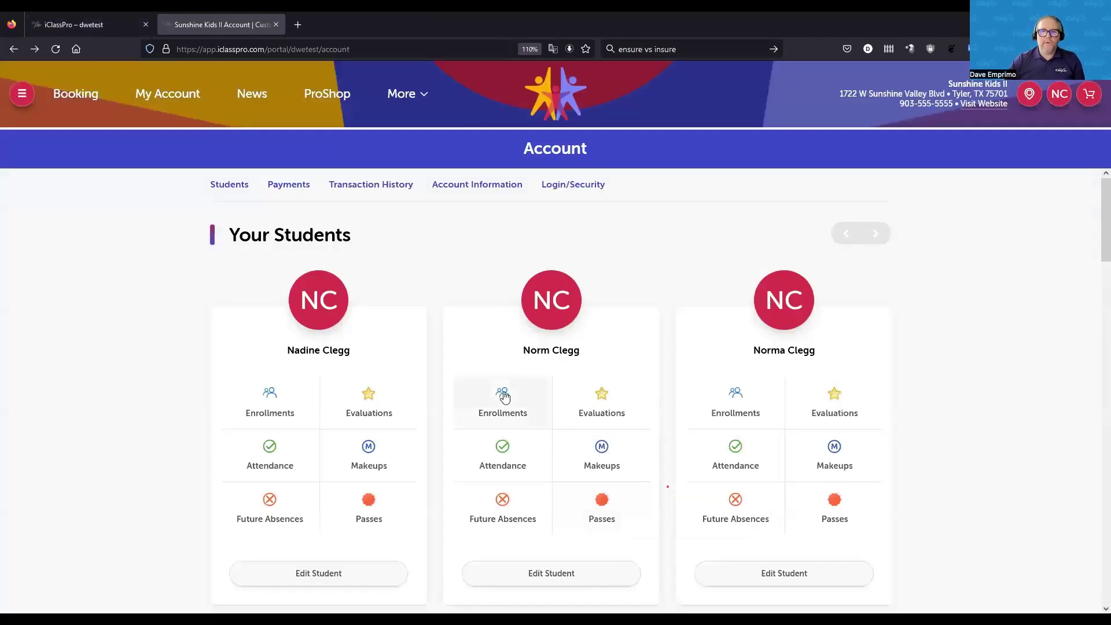
left_click(602, 512)
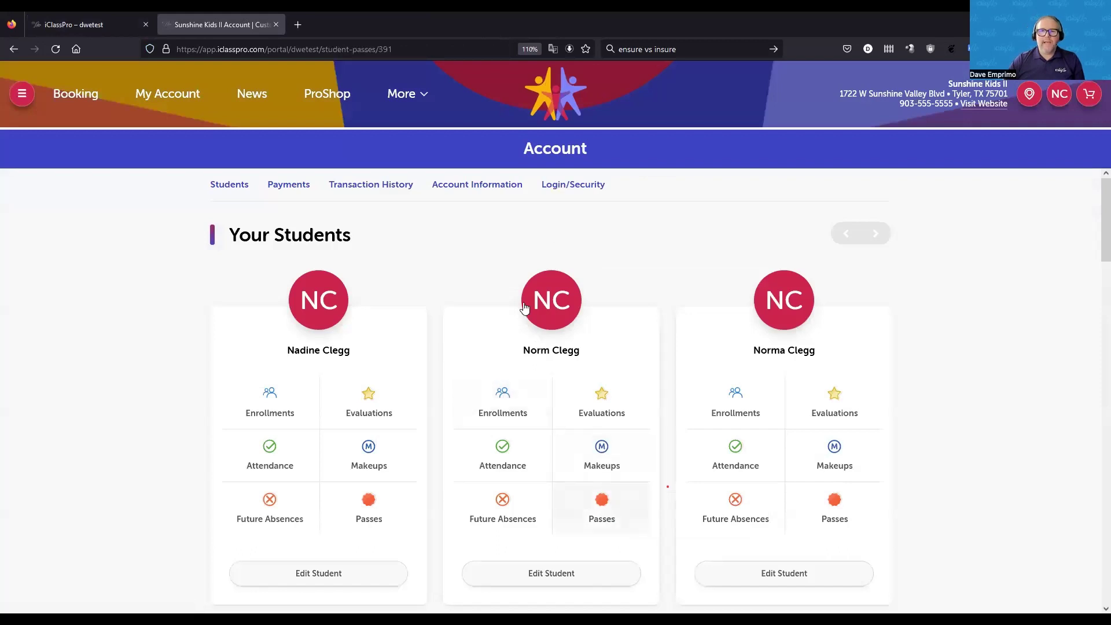
left_click(320, 220)
scroll(362, 330, "down", 1)
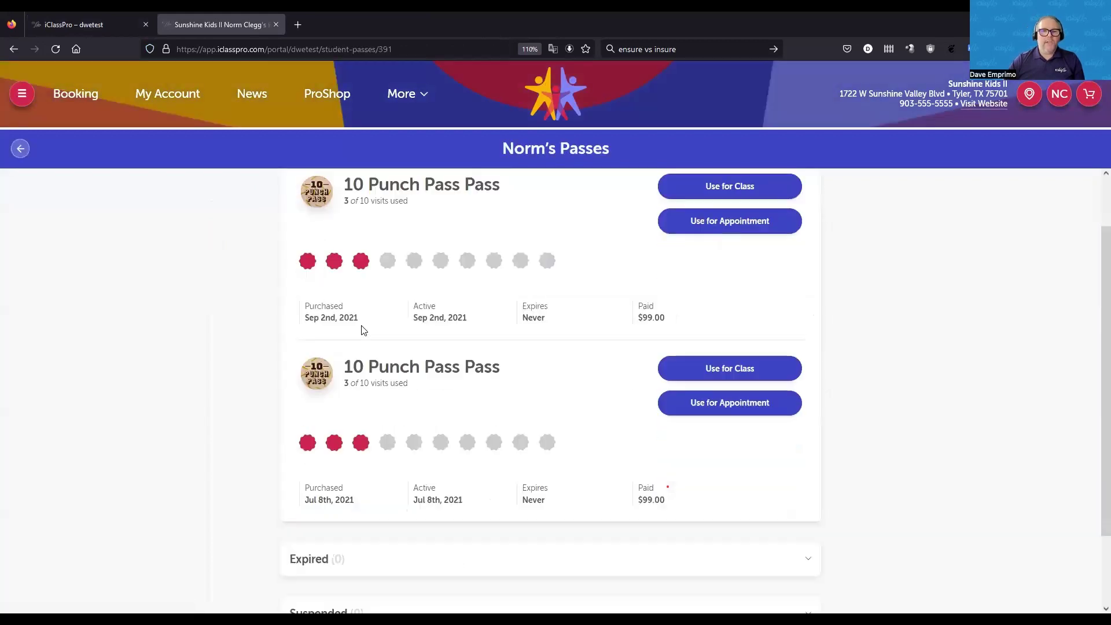
scroll(363, 330, "down", 2)
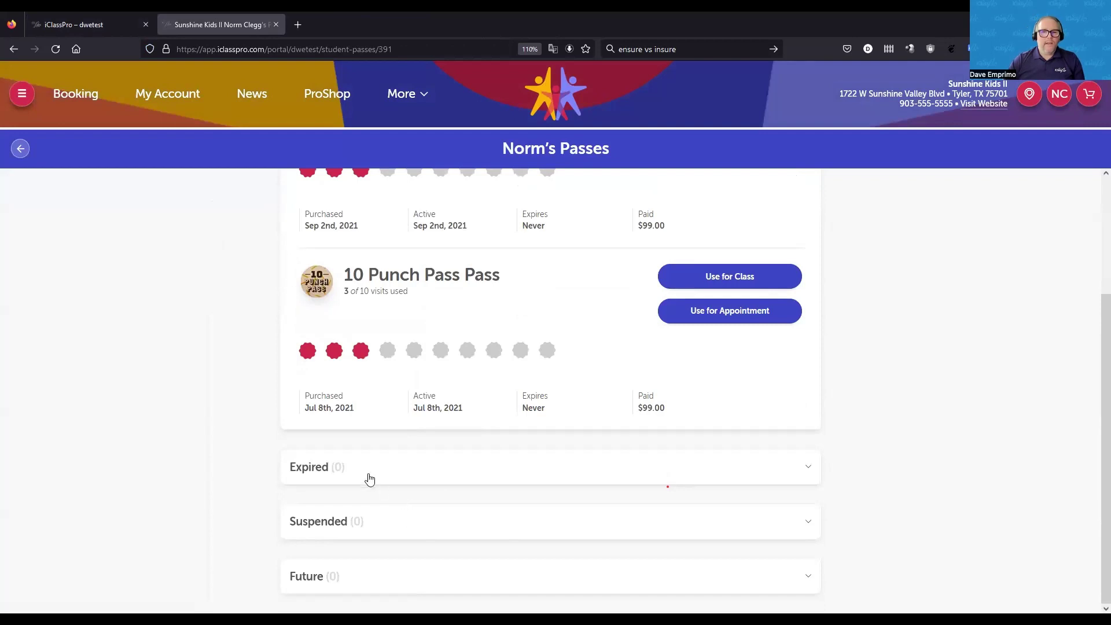
scroll(339, 449, "up", 3)
mouse_move(309, 329)
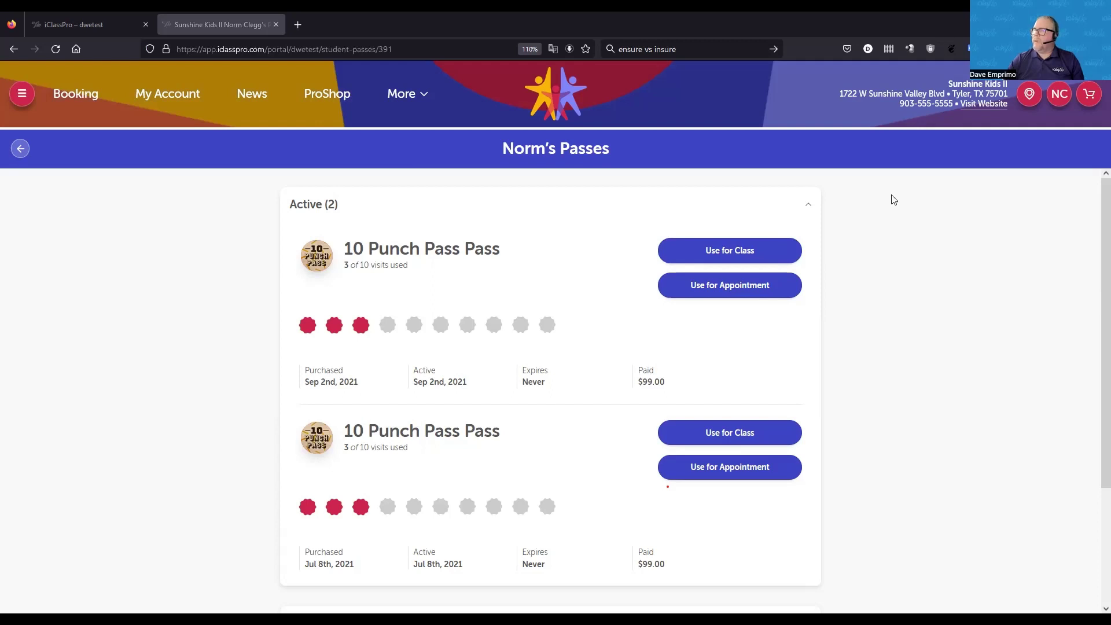
Step: Switch to the iClassPro office site, start creating a new appointment, and open the form for a new pricing schedule
key("ctrl+Tab")
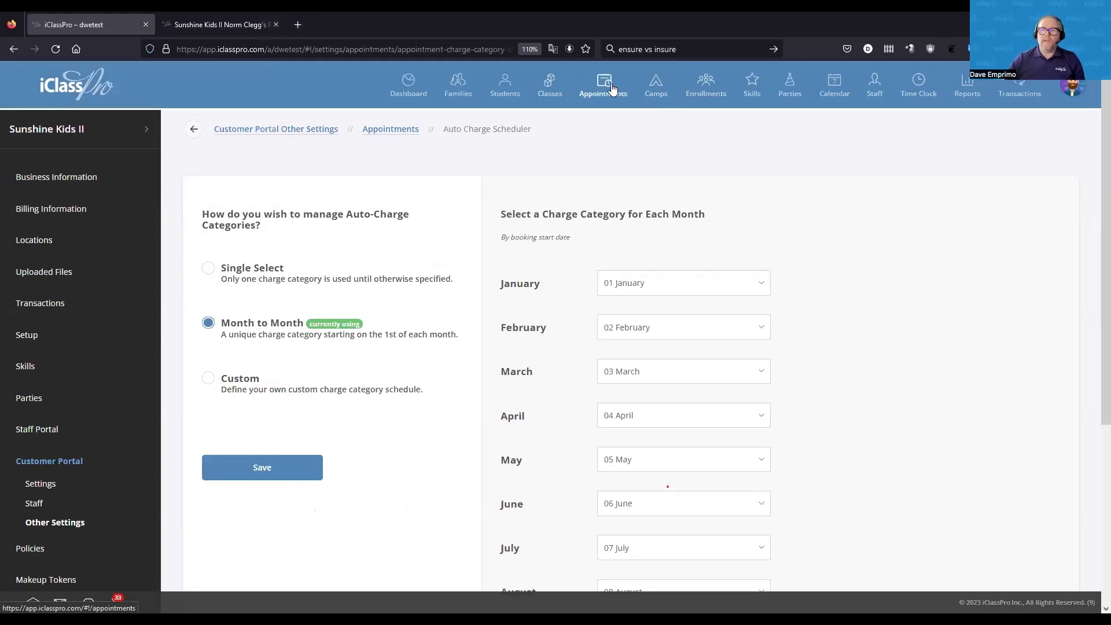
left_click(612, 87)
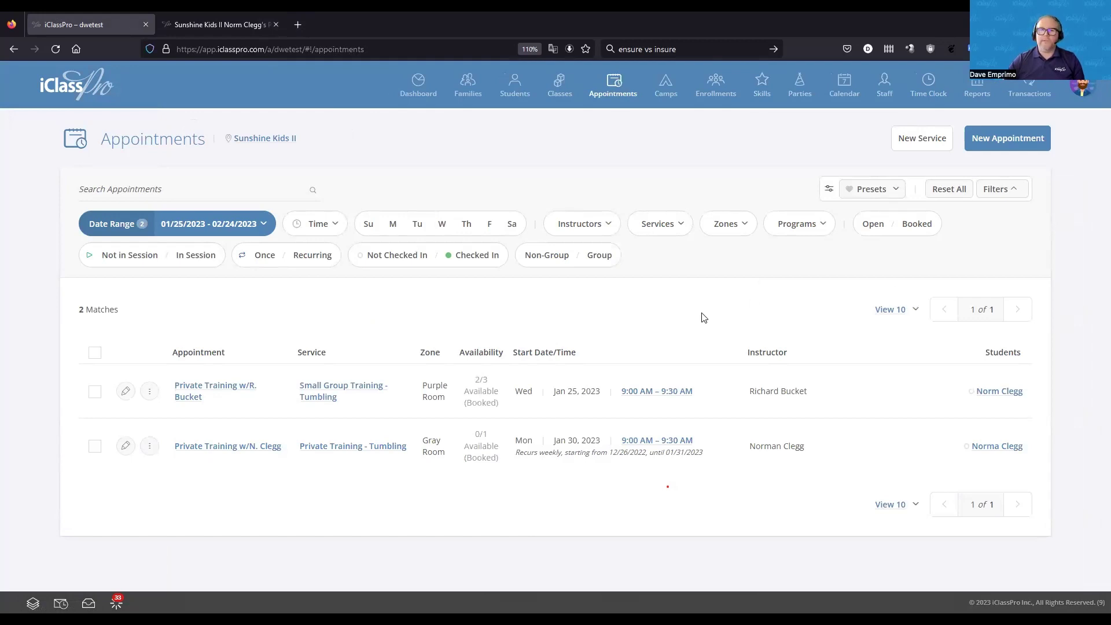
left_click(1014, 140)
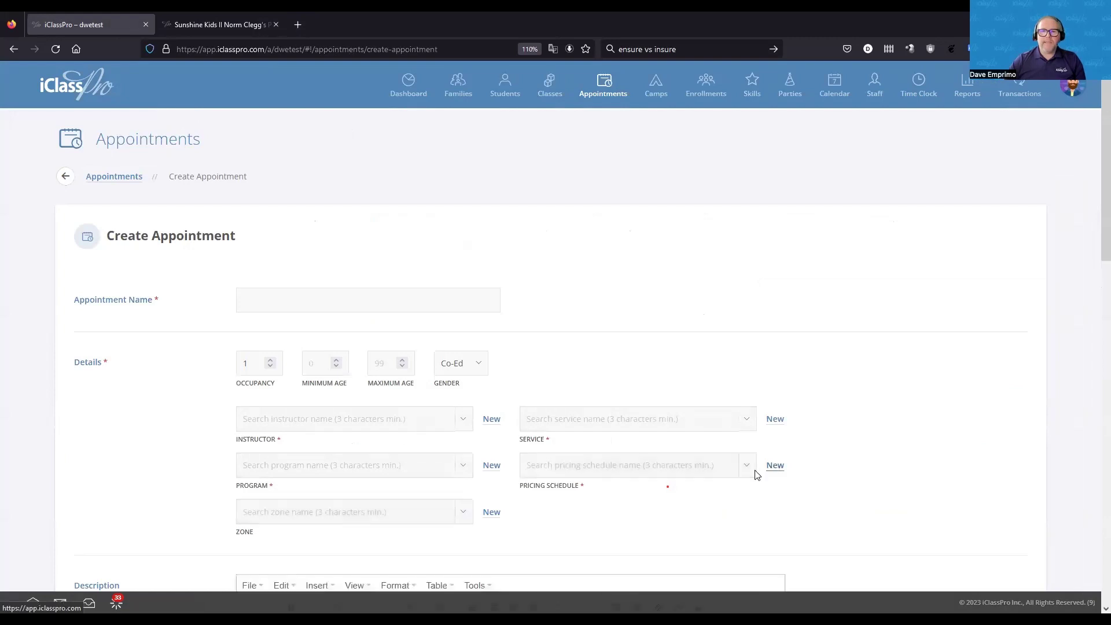
left_click(564, 465)
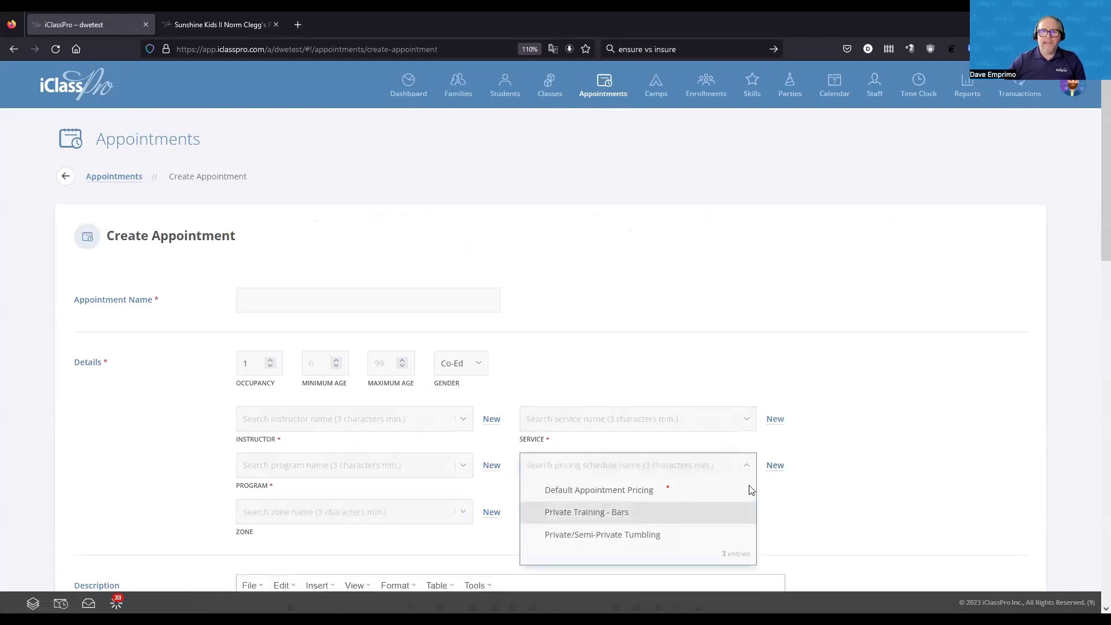
left_click(775, 463)
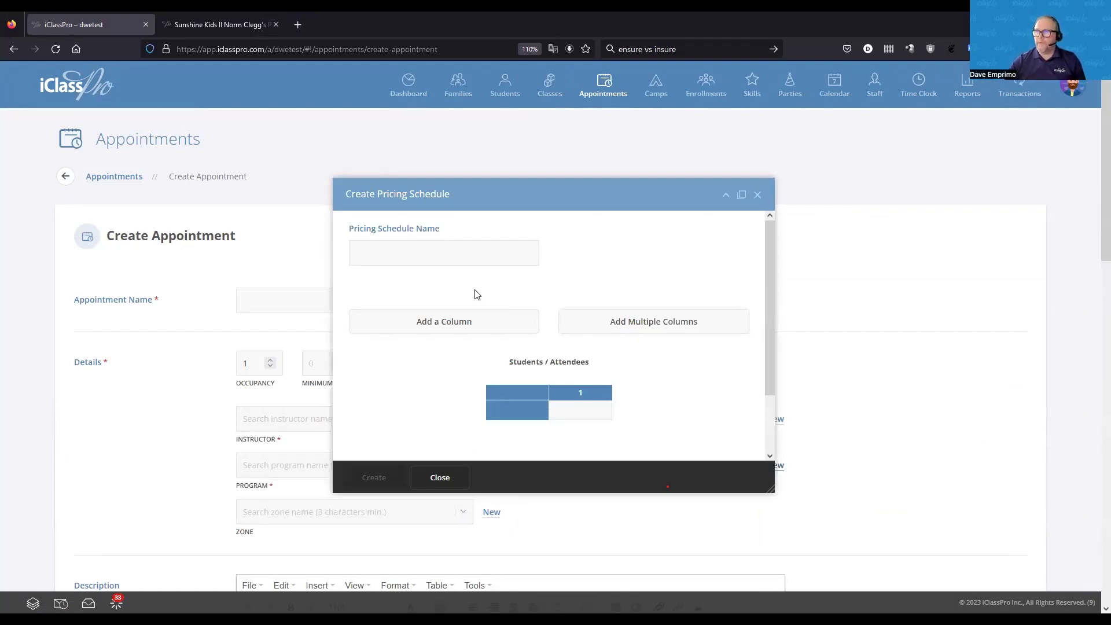
Step: Name the pricing schedule "New Appointments" and set the price for 1 student to 35
left_click(414, 259)
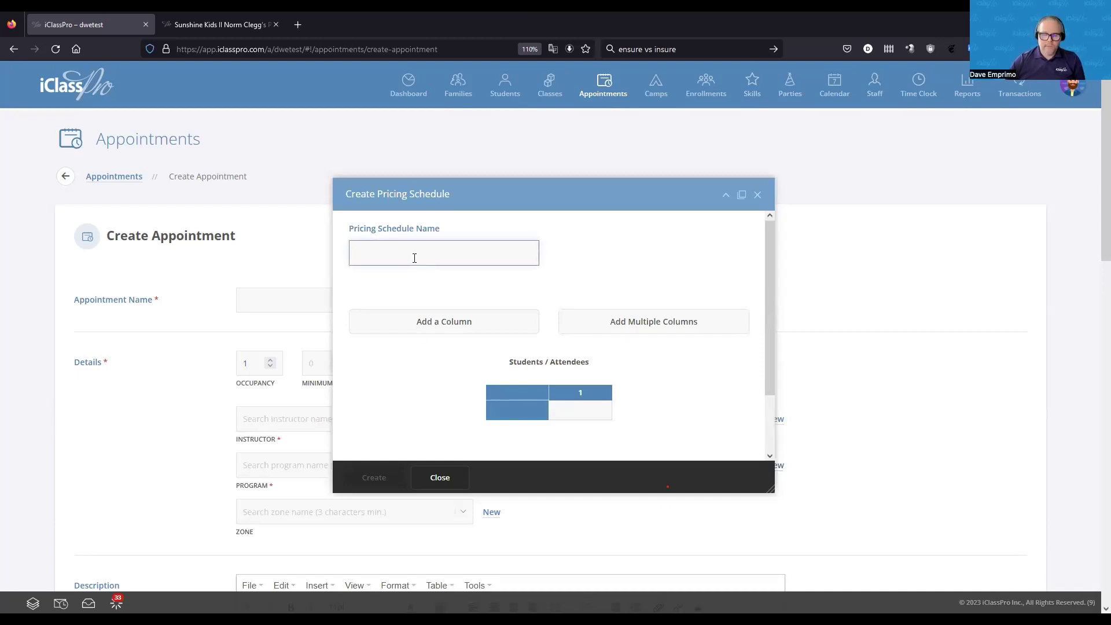
type("New ")
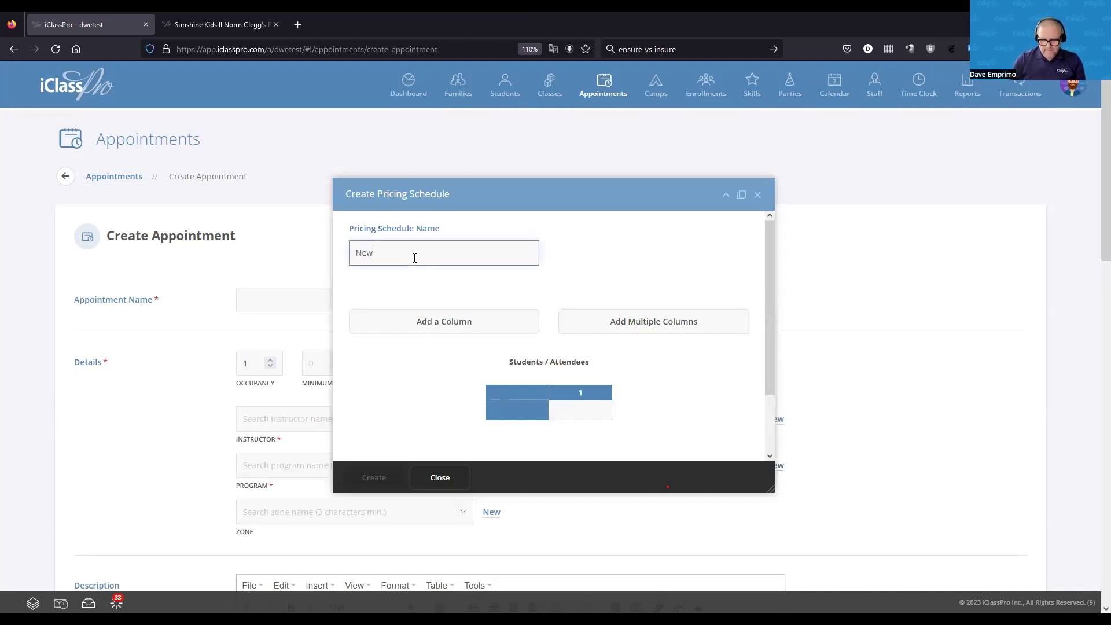
type("Appoint")
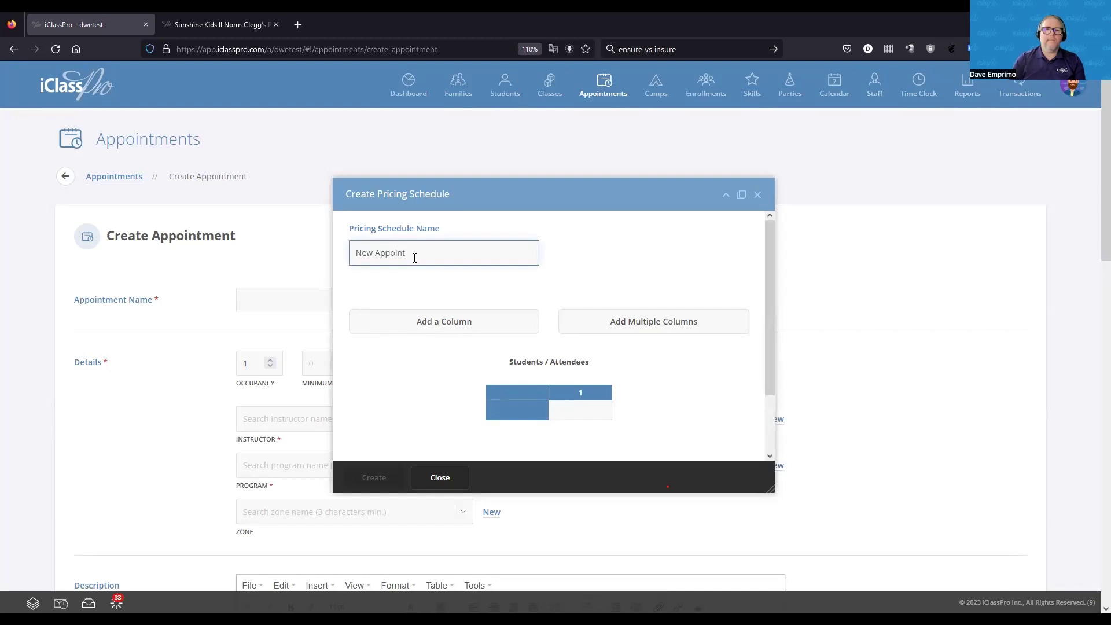
type("ments")
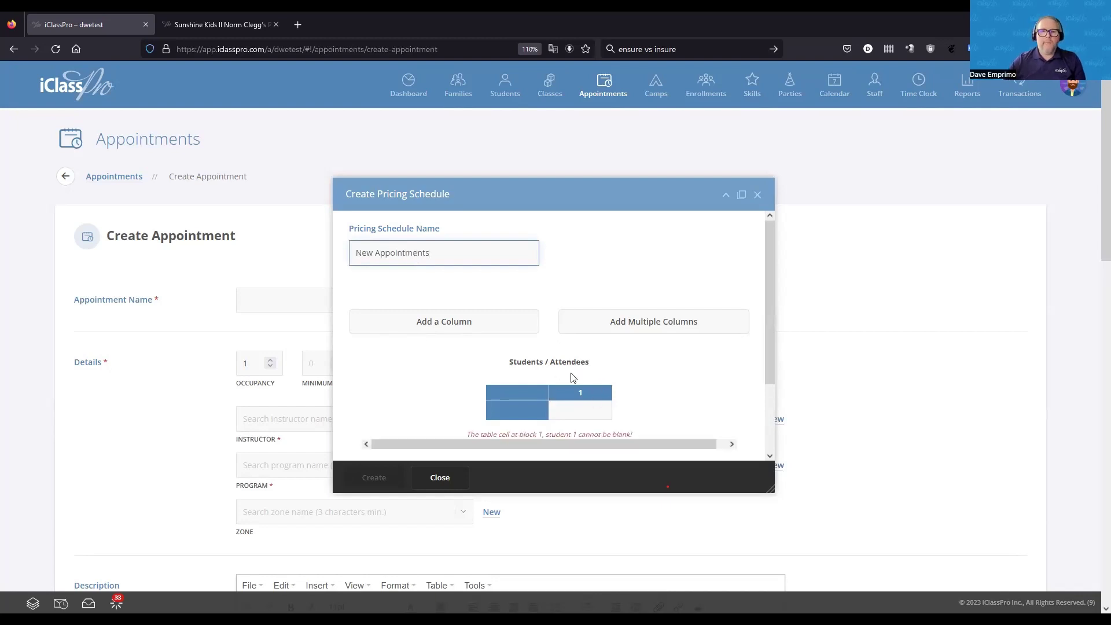
left_click(582, 410)
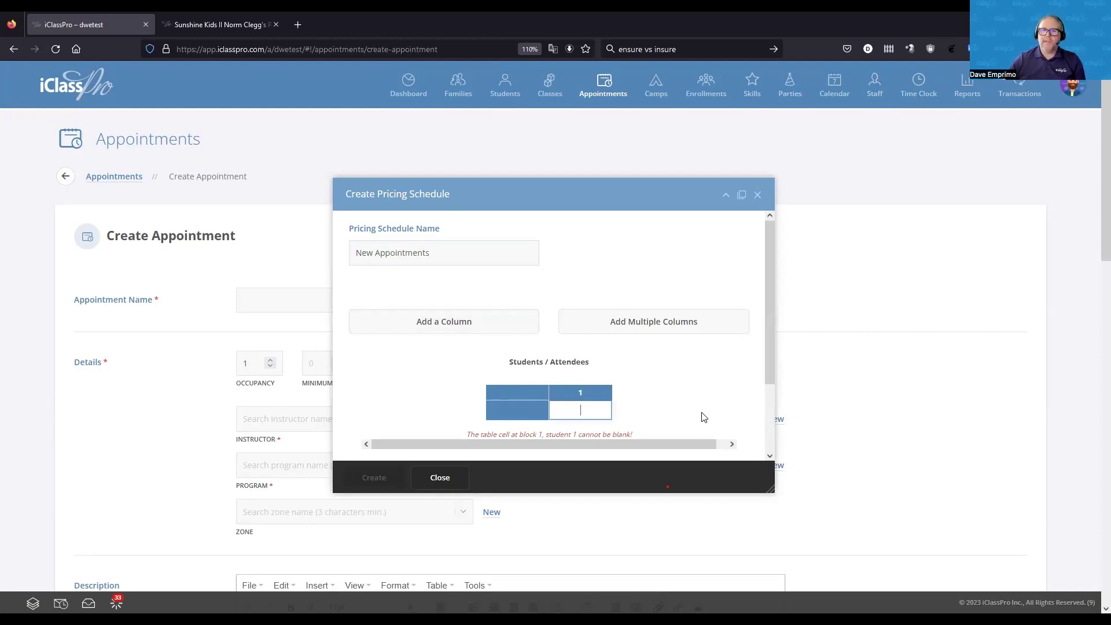
type("35")
left_click(704, 417)
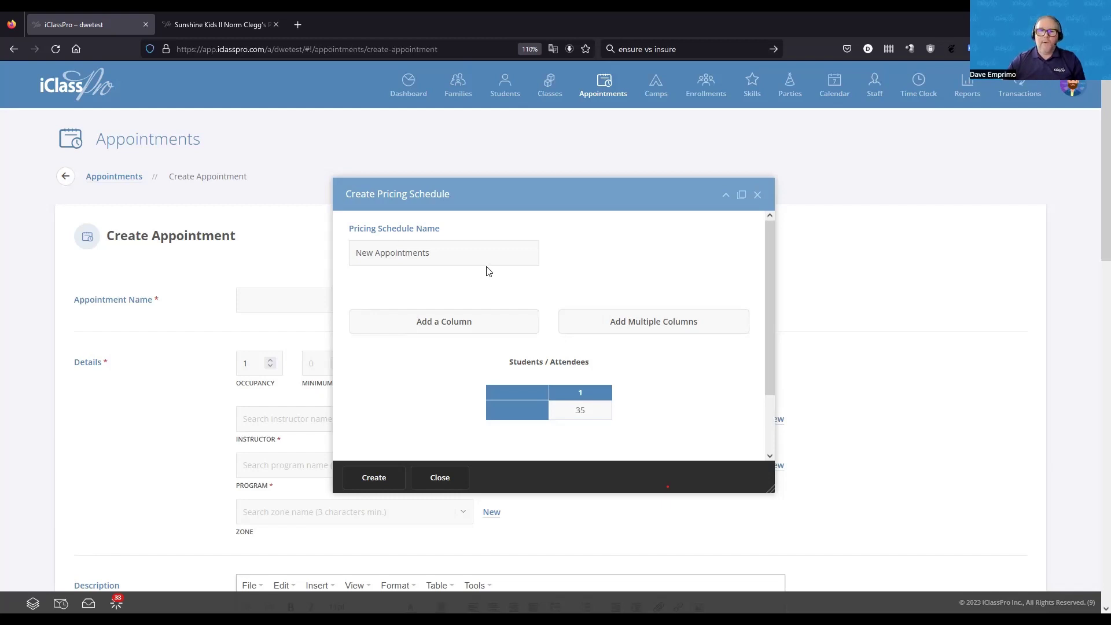
Step: Add a column for 3 students to the pricing schedule
left_click(446, 323)
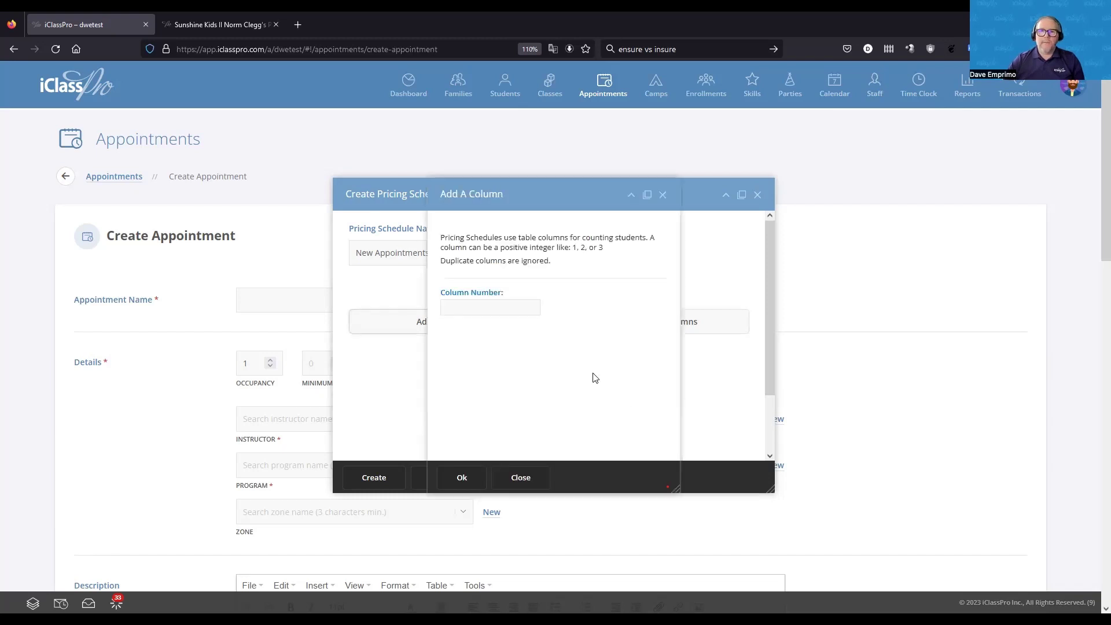
left_click(490, 309)
type(".")
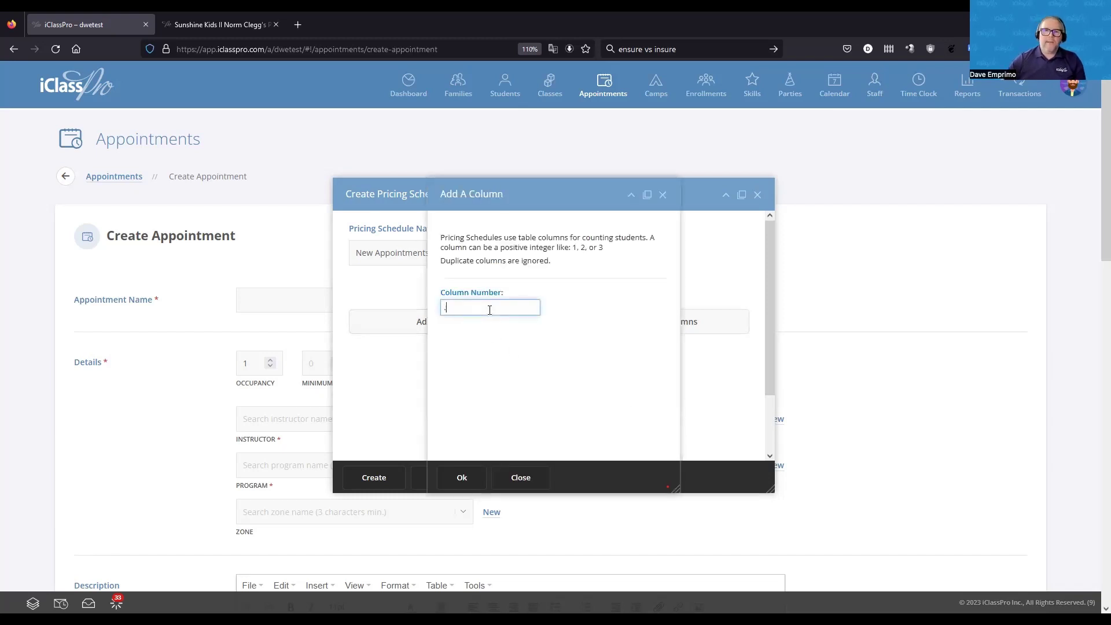
left_click(466, 474)
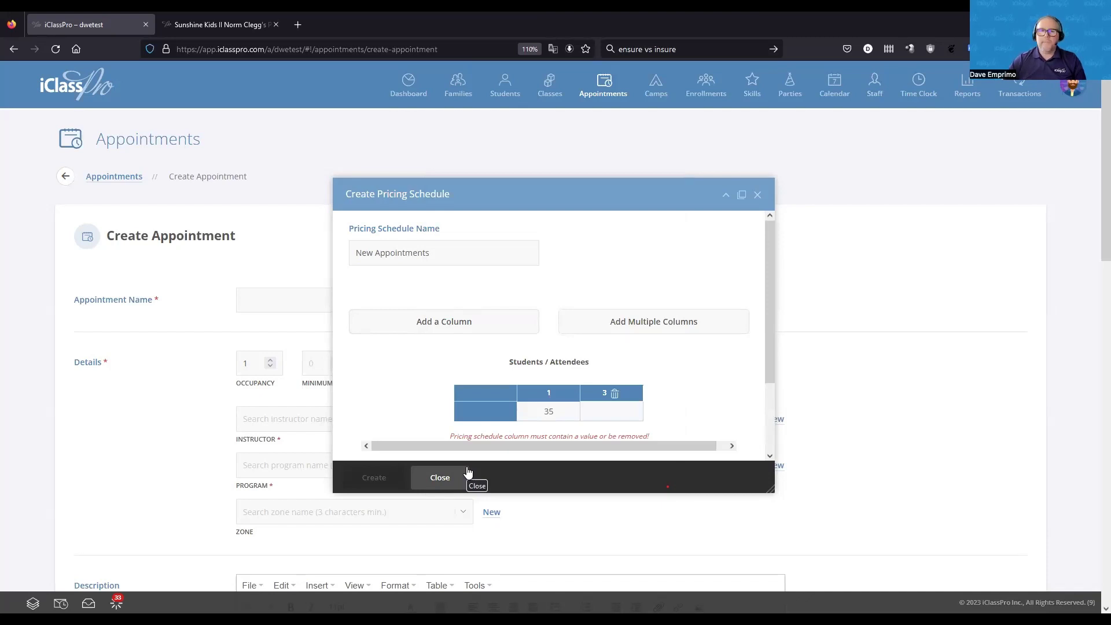
Step: Set the price for 3 students to 100 in the pricing schedule and close the form without creating the schedule
left_click(620, 409)
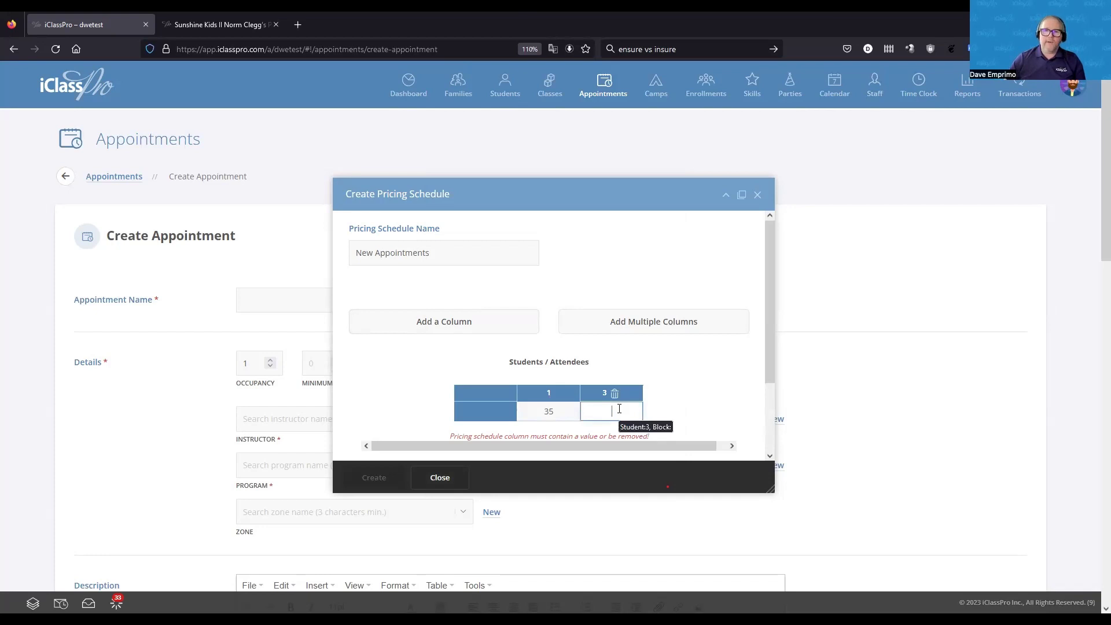
type("100")
left_click(687, 388)
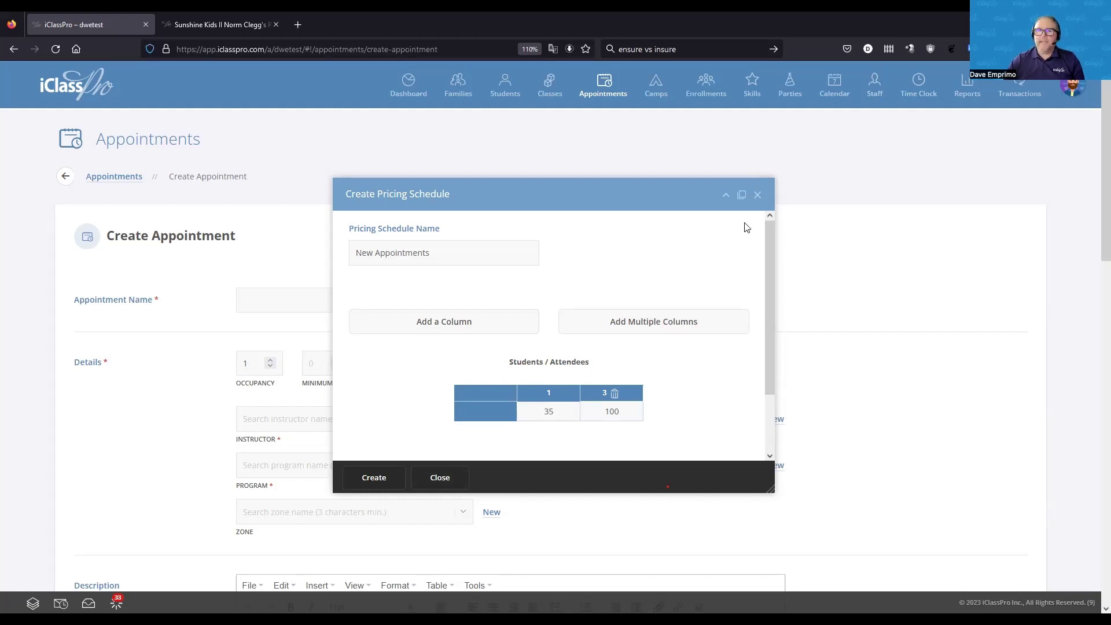
left_click(757, 195)
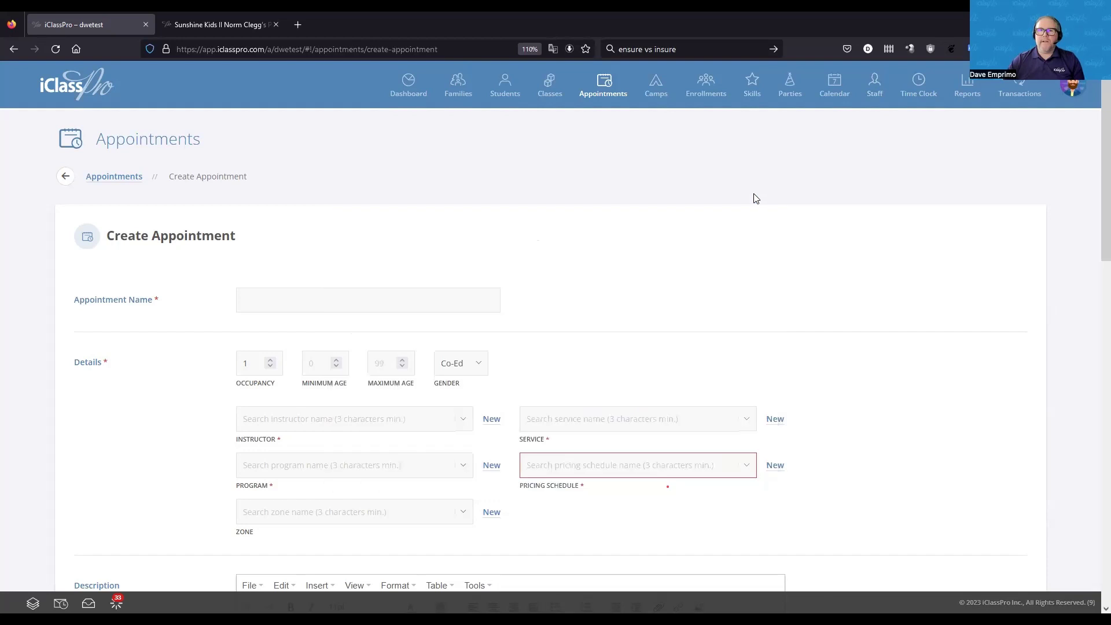
Step: Open the business setup settings, expand General Settings and open the Email Templates page
left_click(1073, 91)
left_click(1010, 174)
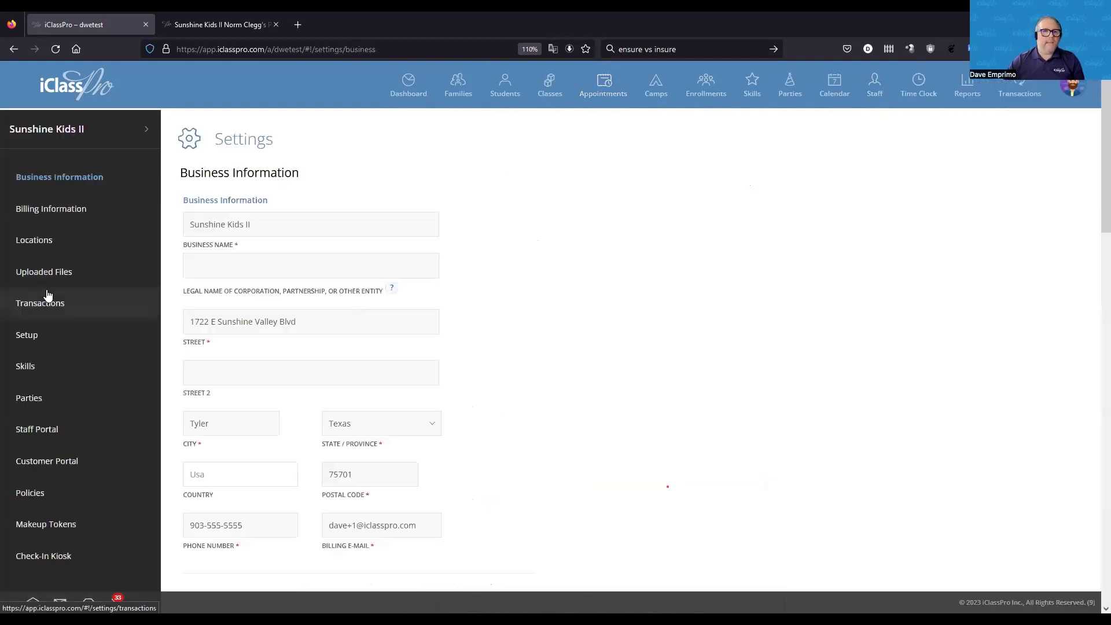
left_click(38, 338)
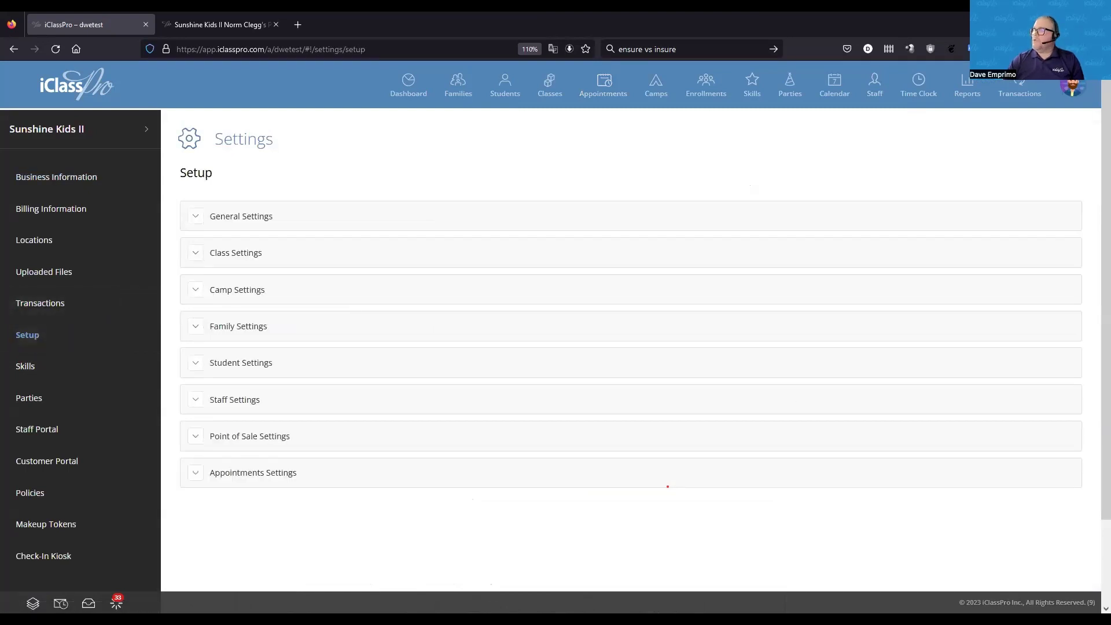
left_click(197, 216)
scroll(292, 304, "down", 3)
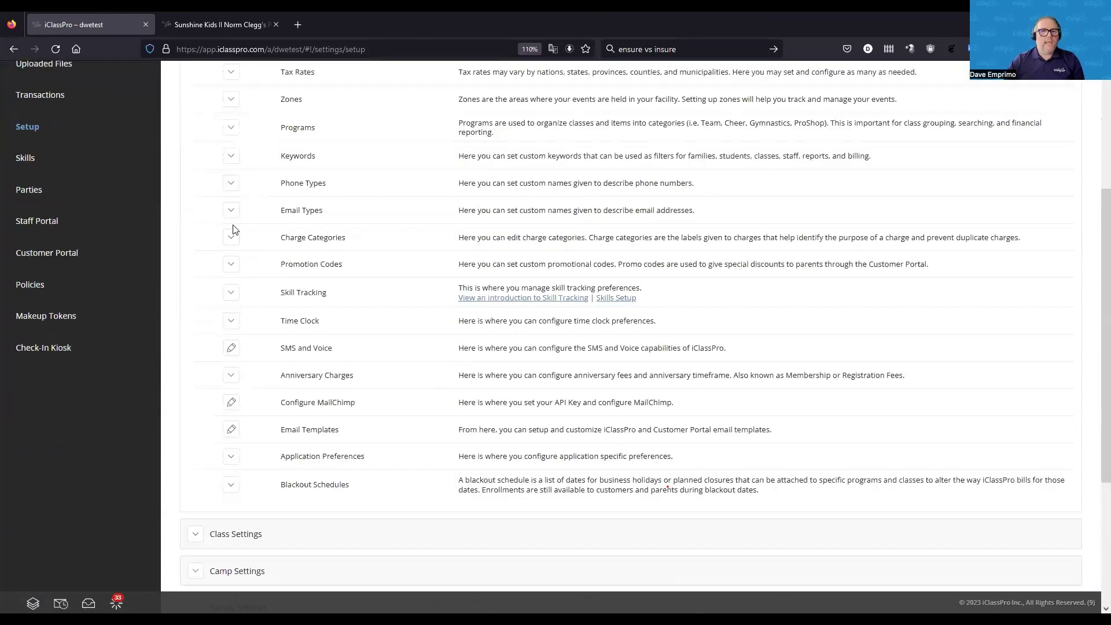
left_click(231, 430)
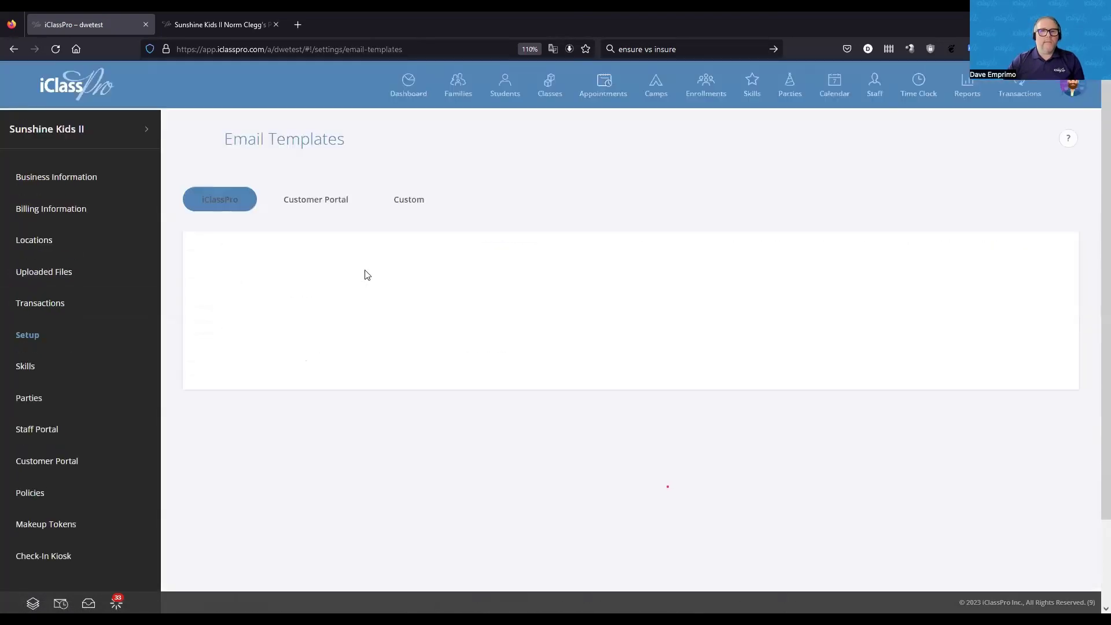
Step: Review the list of iClassPro email templates, including the appointment, group invitation and Punch Pass Low templates
scroll(320, 325, "down", 15)
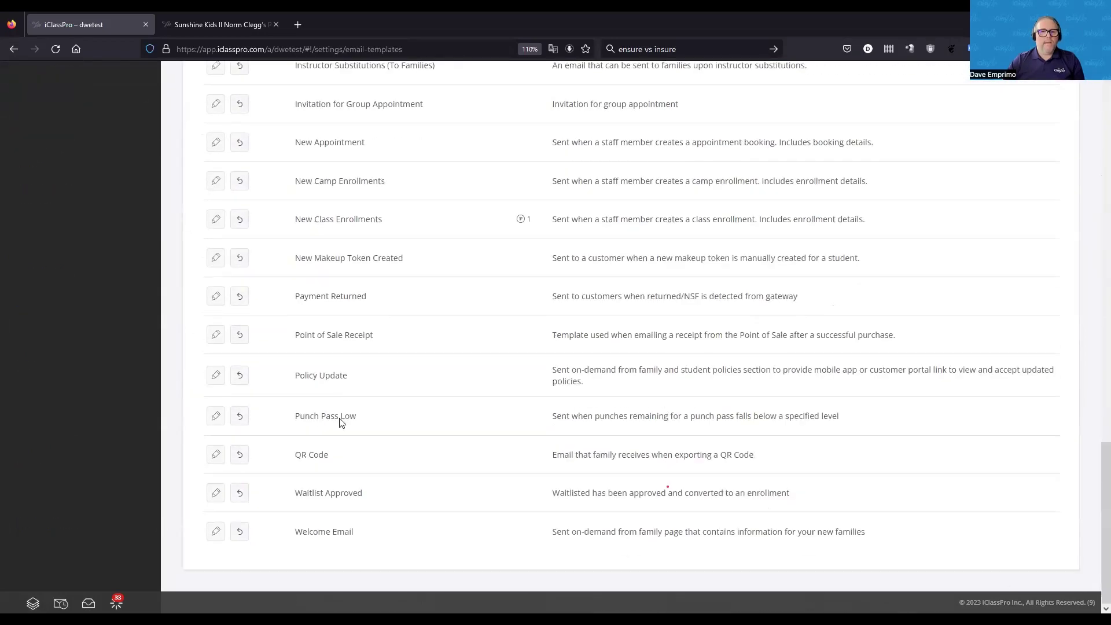
scroll(341, 405, "up", 6)
scroll(329, 391, "up", 8)
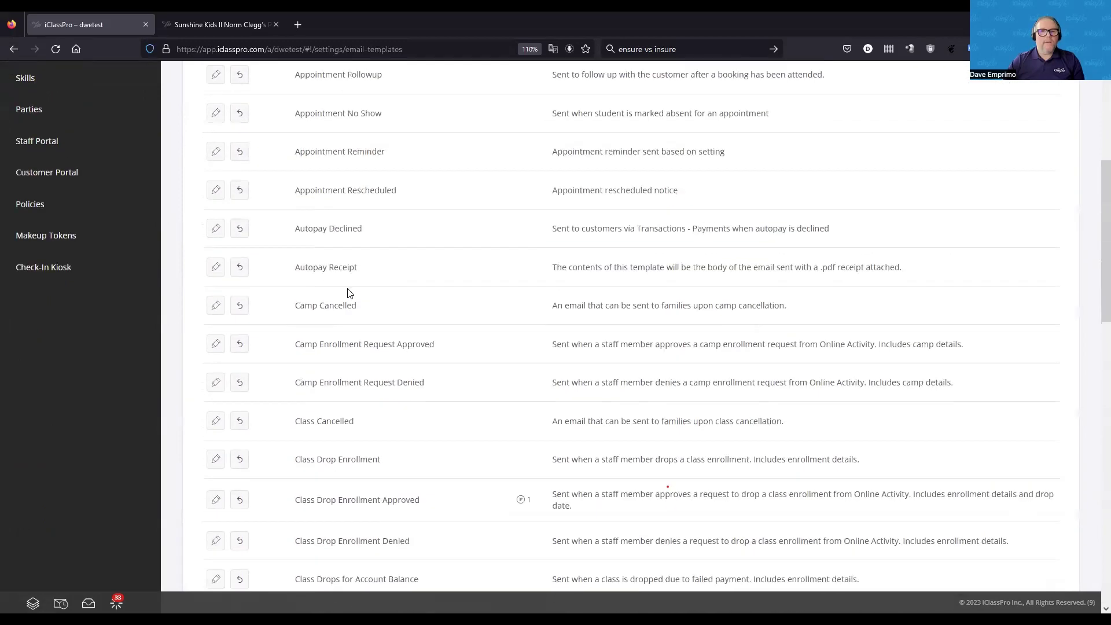
scroll(347, 290, "up", 3)
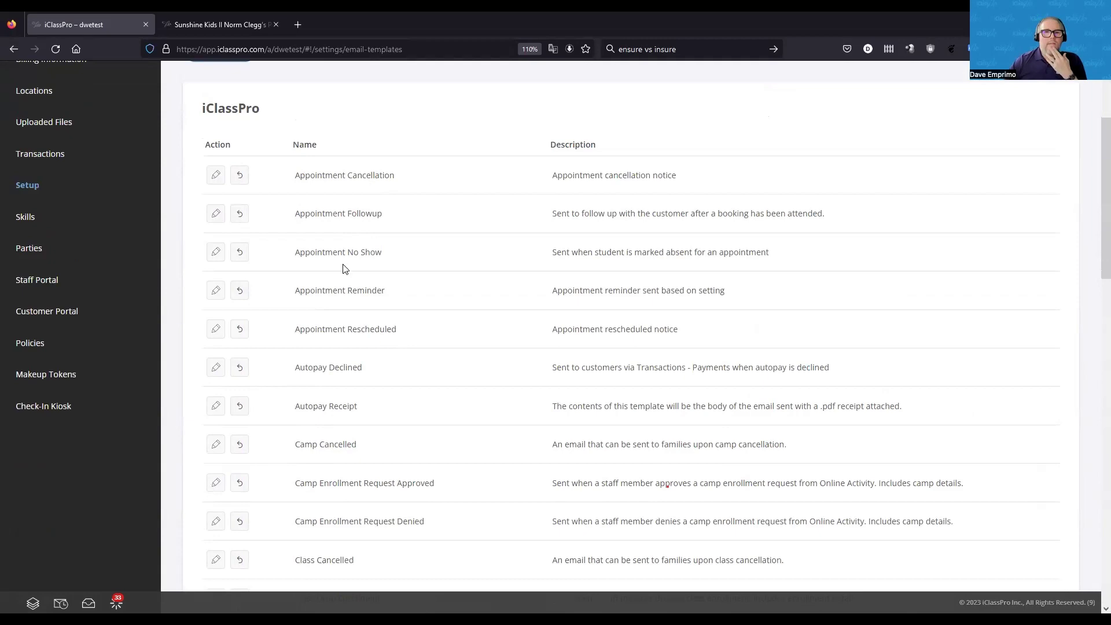
scroll(376, 411, "down", 3)
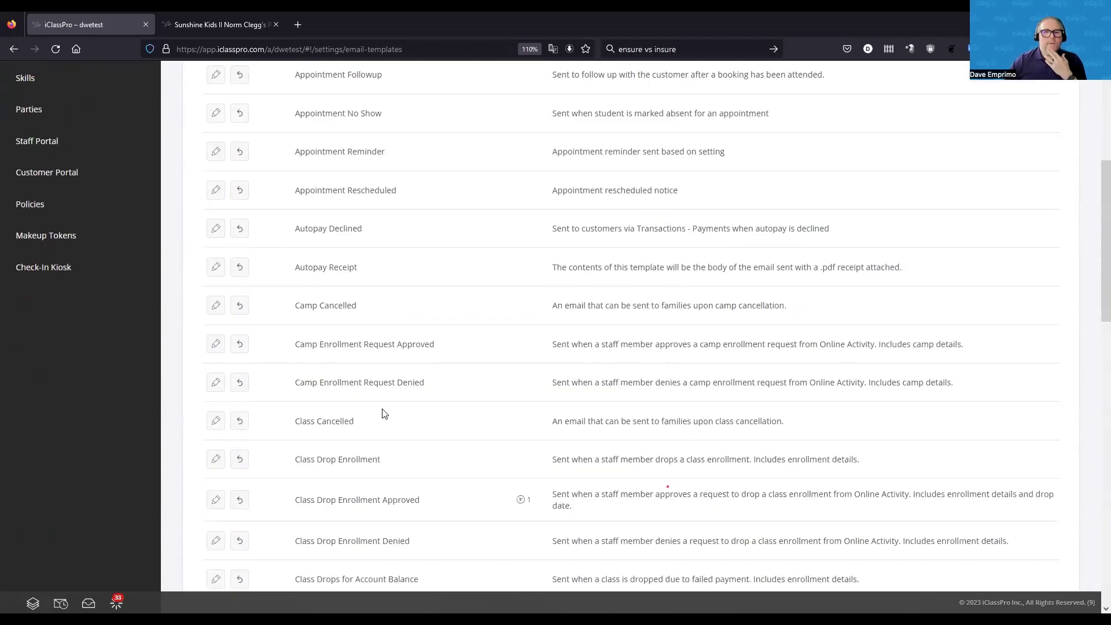
scroll(376, 412, "down", 4)
scroll(377, 421, "down", 12)
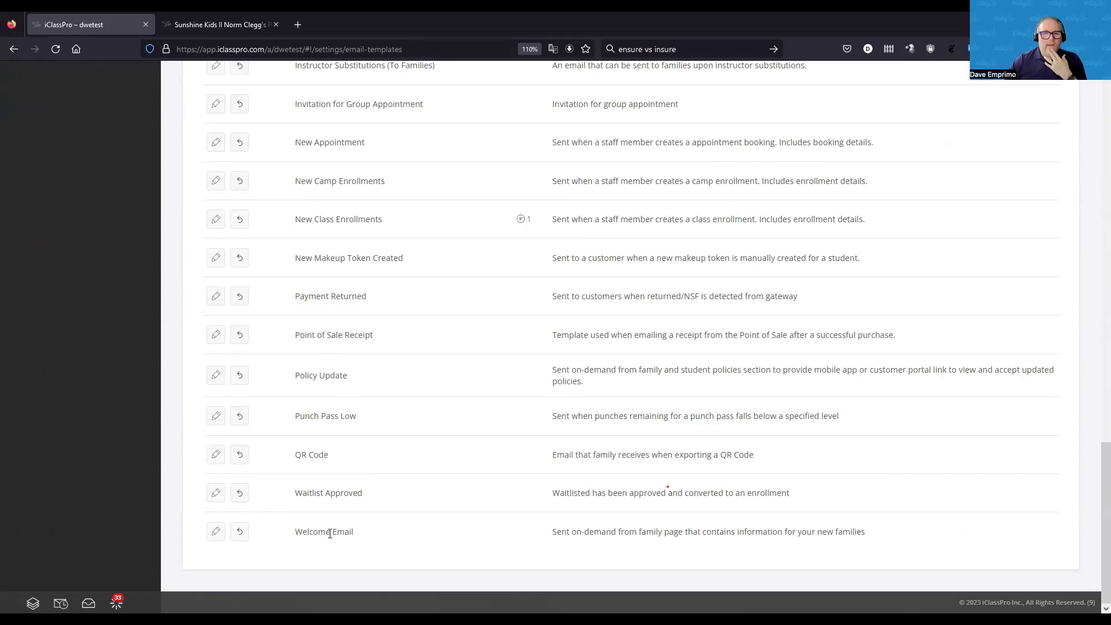
scroll(312, 311, "up", 7)
scroll(312, 311, "up", 14)
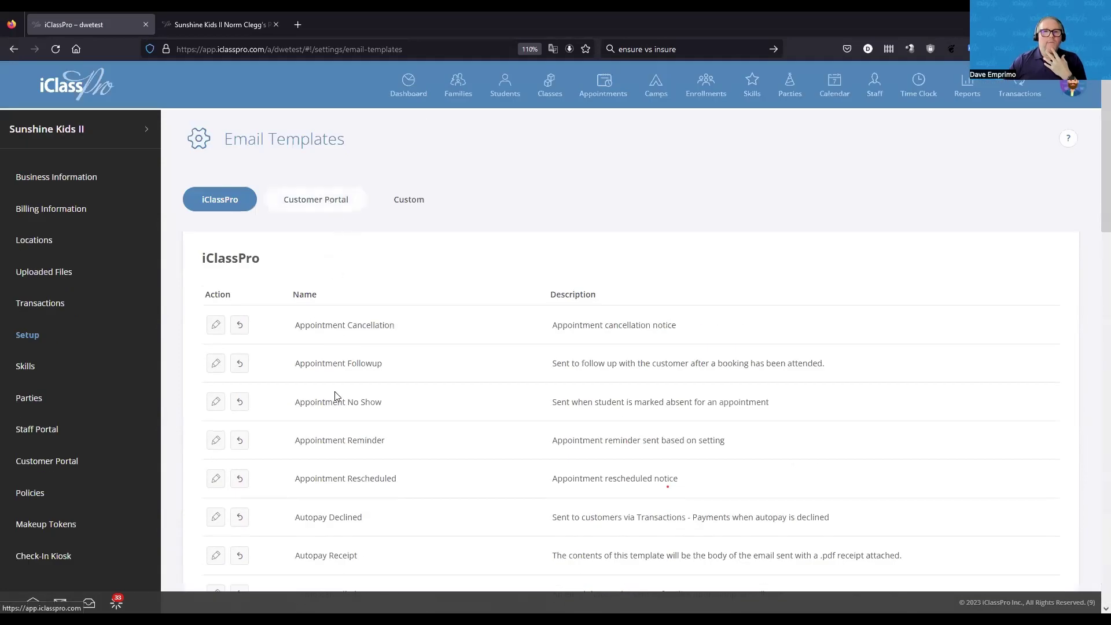
Step: Show the Customer Portal email templates, open the Notification of Appointment Booking template and review its email body
scroll(415, 495, "down", 4)
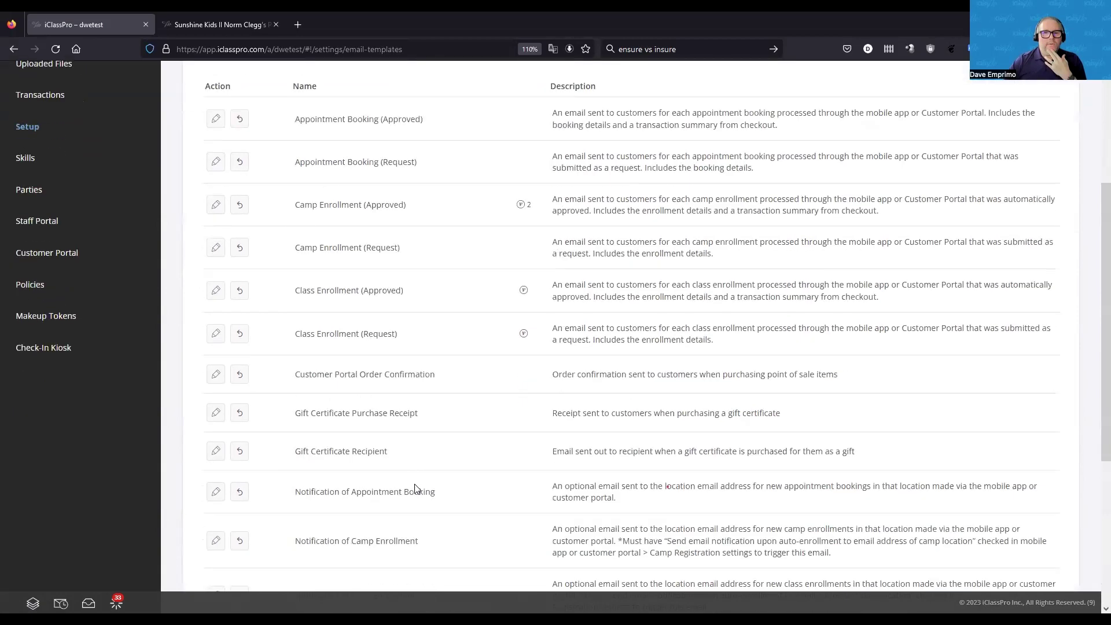
scroll(414, 499, "down", 2)
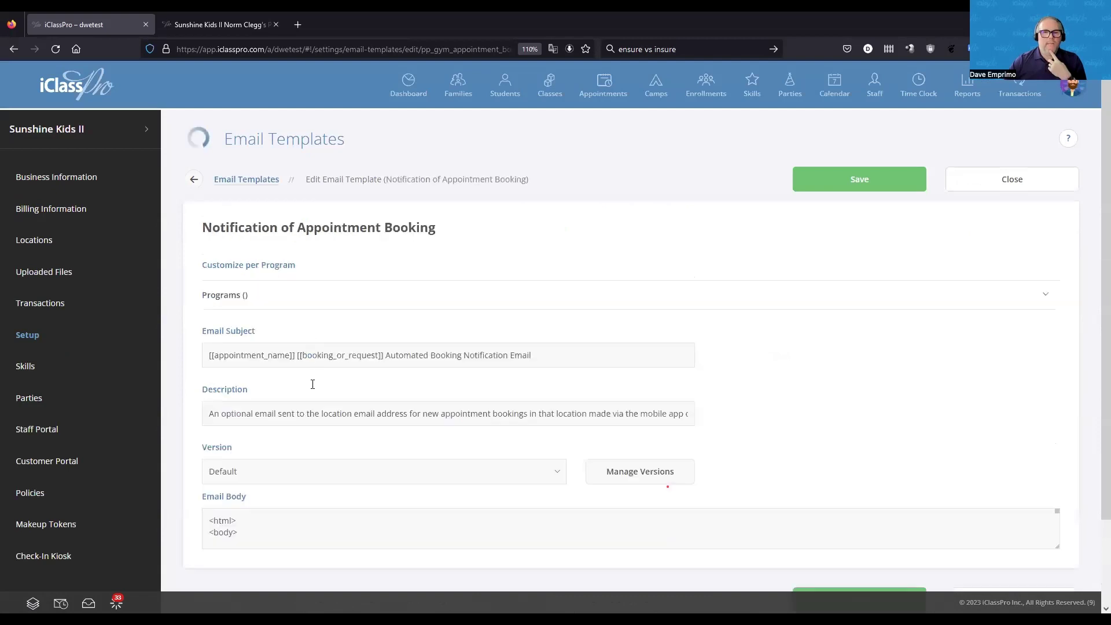
scroll(332, 450, "down", 2)
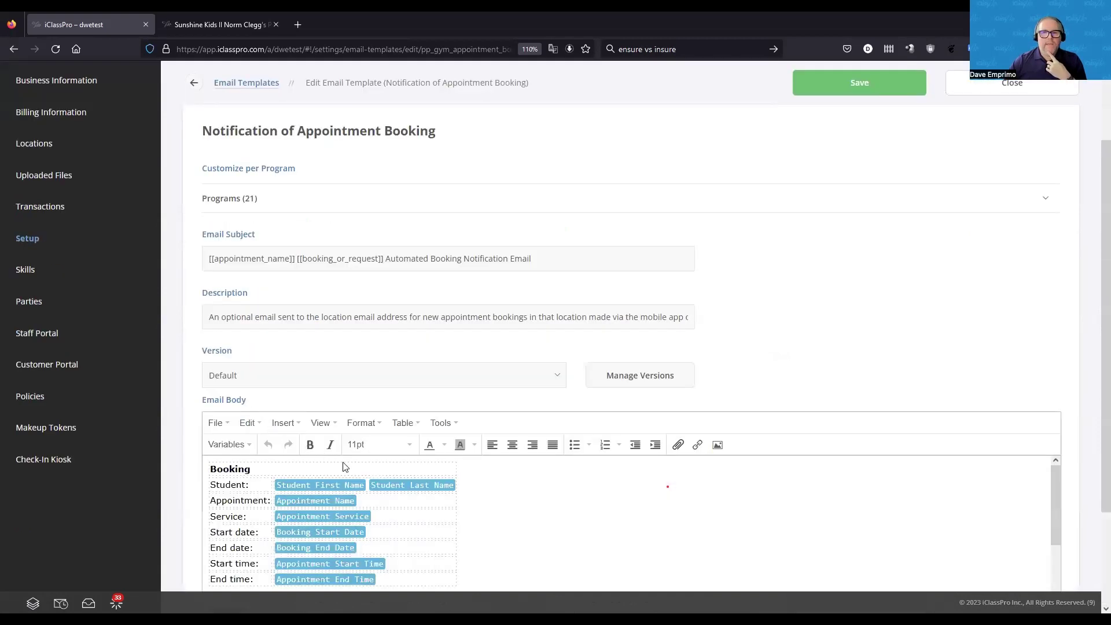
scroll(442, 499, "down", 1)
scroll(442, 501, "down", 1)
scroll(428, 504, "up", 1)
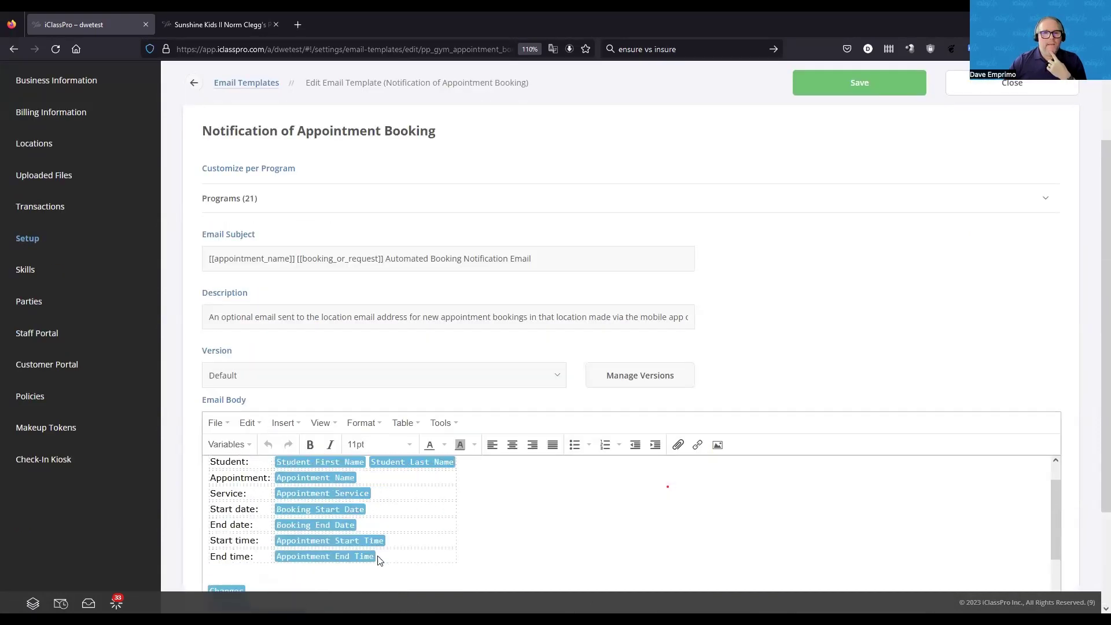
Step: Browse the variables available for the email body, including the Appointment group, and close the template without saving
left_click(432, 557)
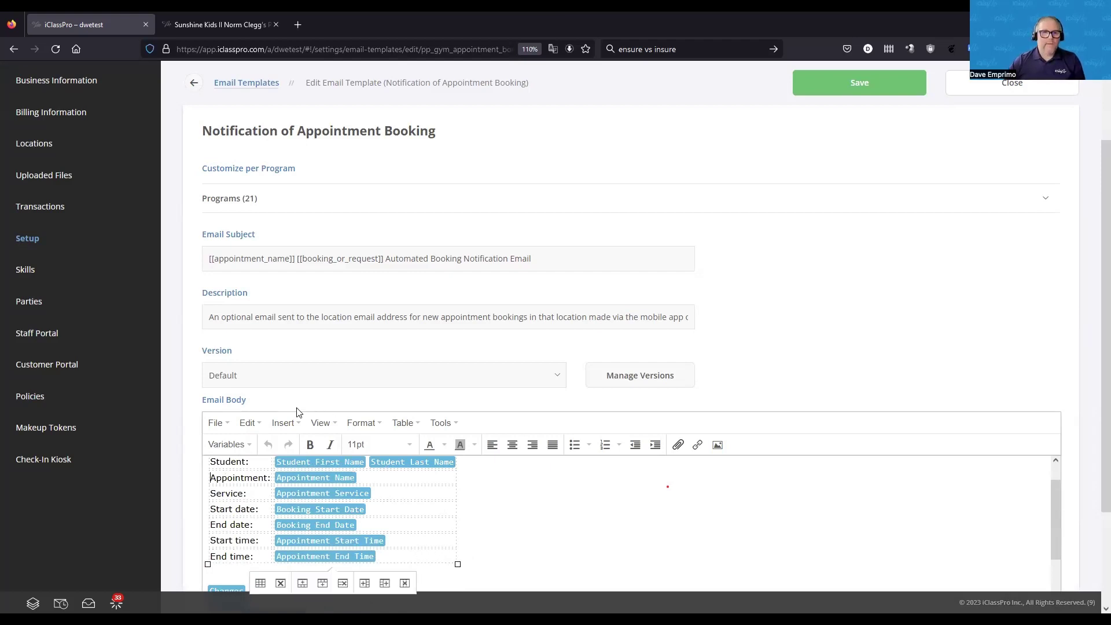
left_click(255, 450)
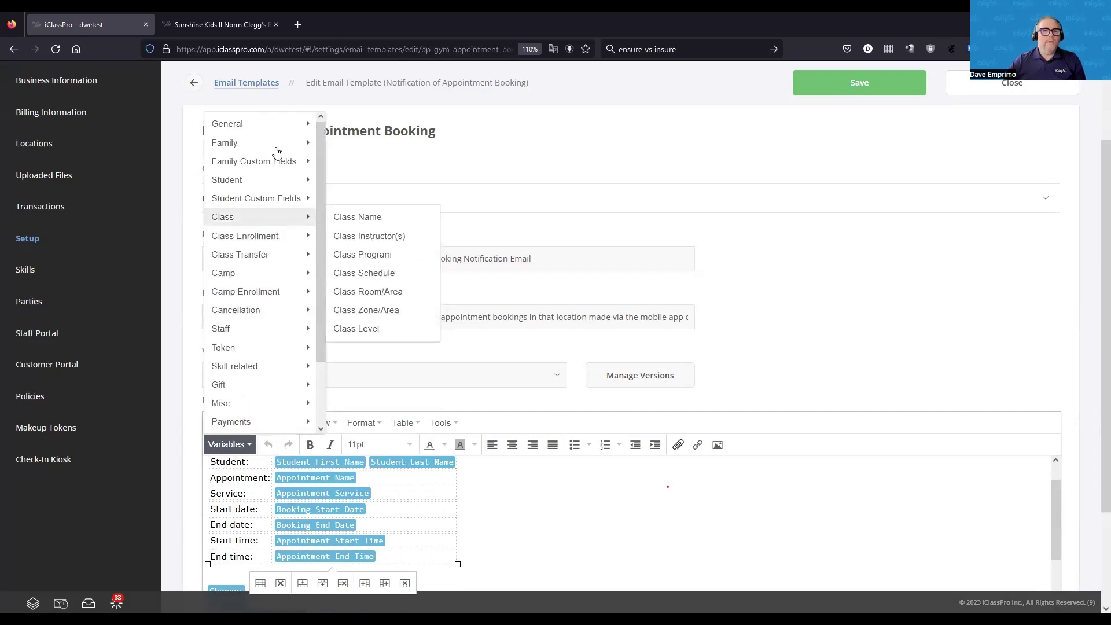
scroll(263, 415, "down", 1)
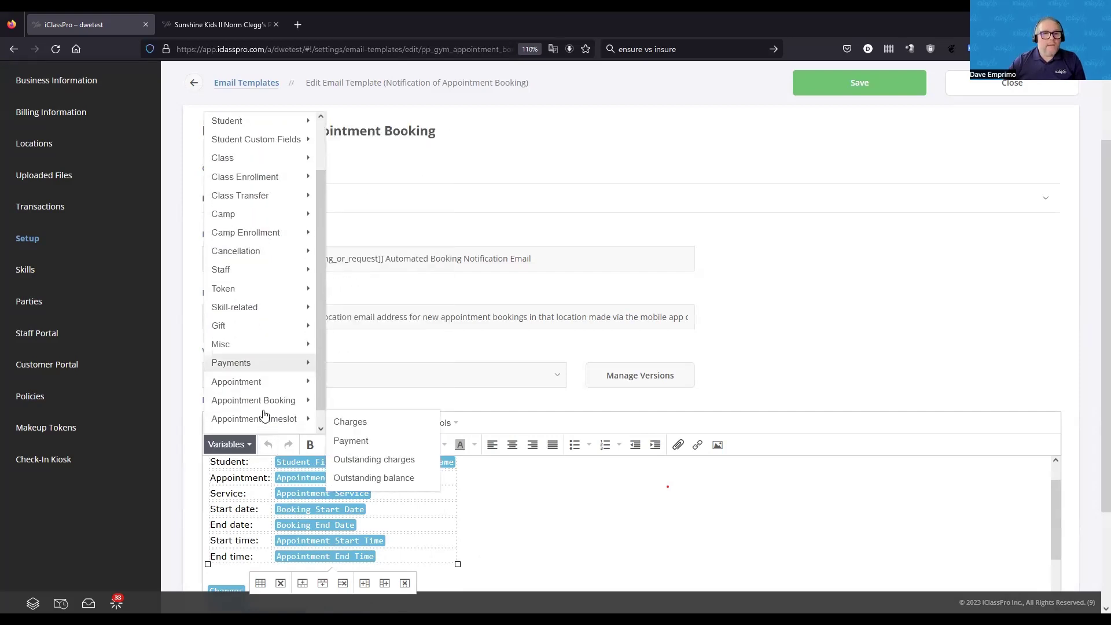
mouse_move(292, 401)
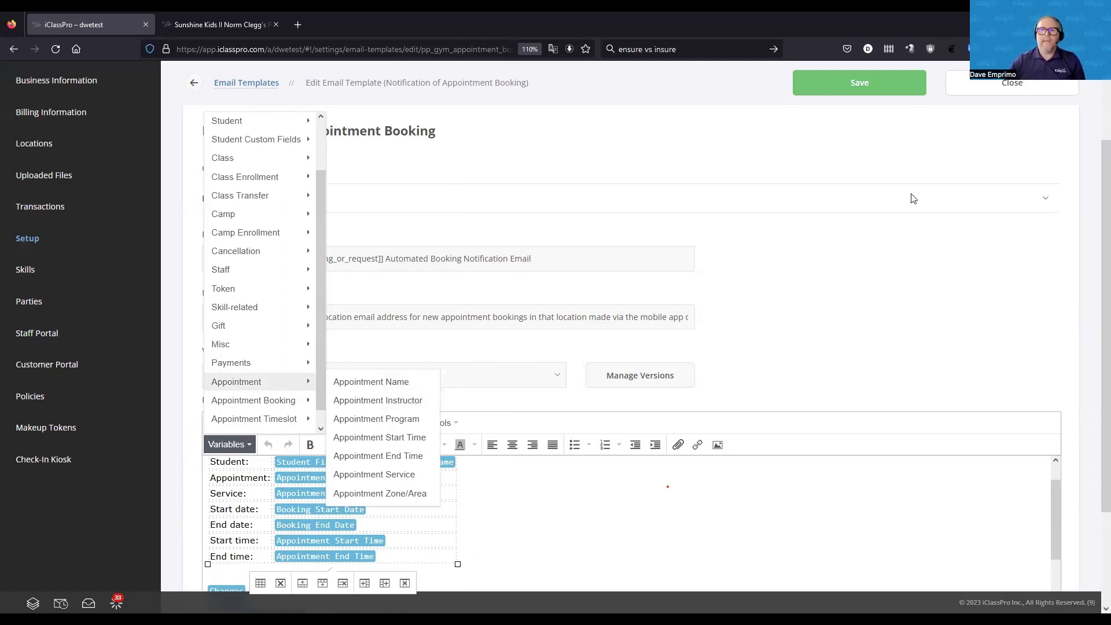
left_click(982, 118)
left_click(993, 87)
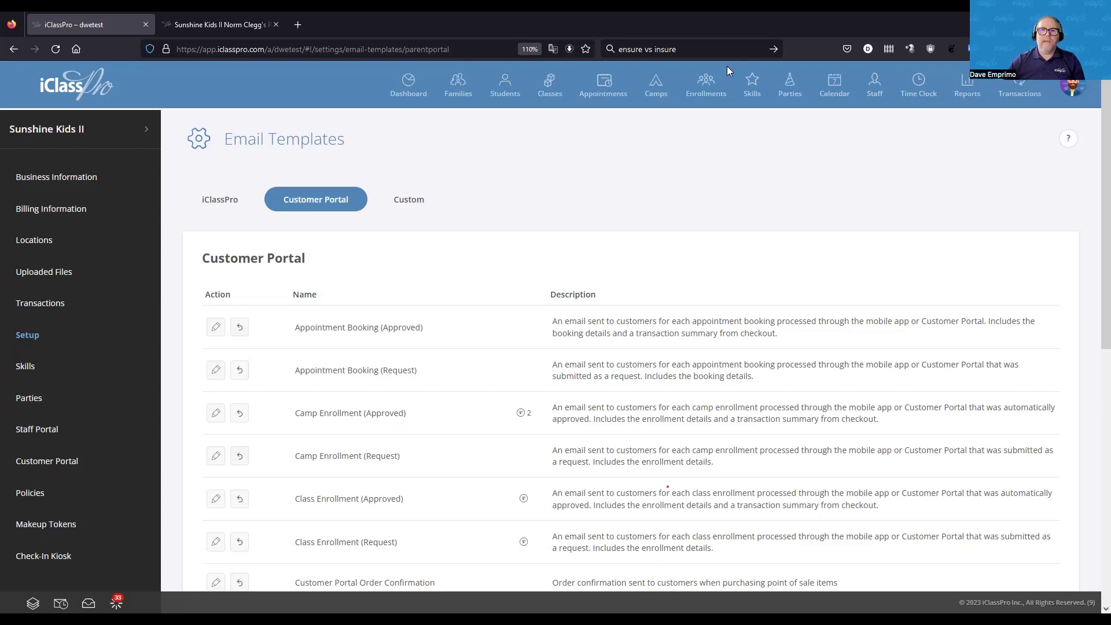
Step: Open the Classes list, review the filter options under Online Settings and close them without choosing any
left_click(545, 88)
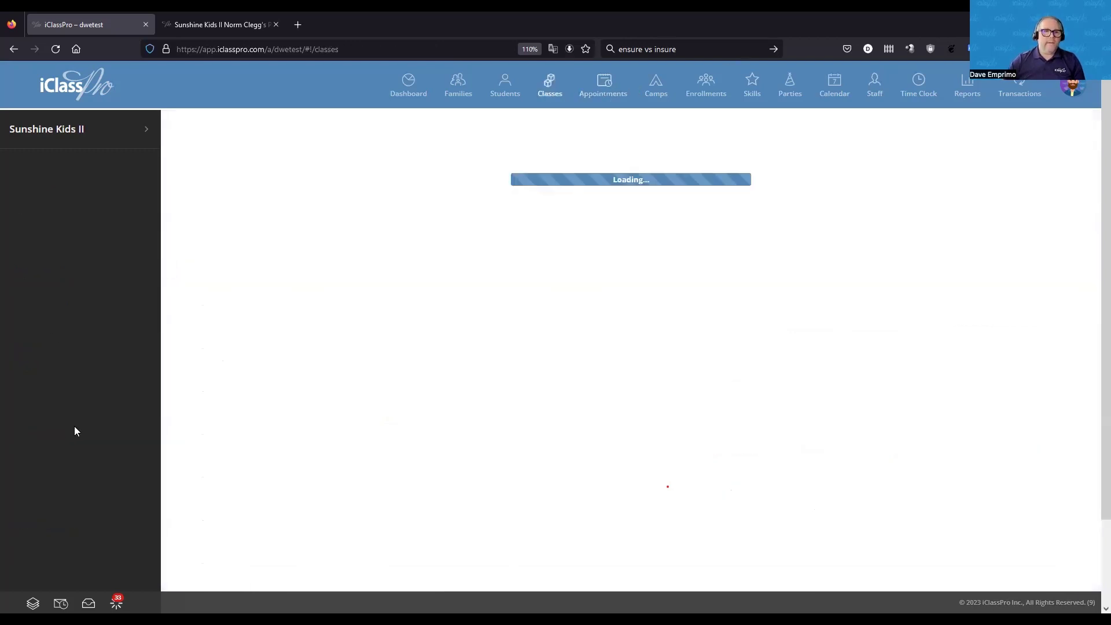
scroll(80, 497, "down", 10)
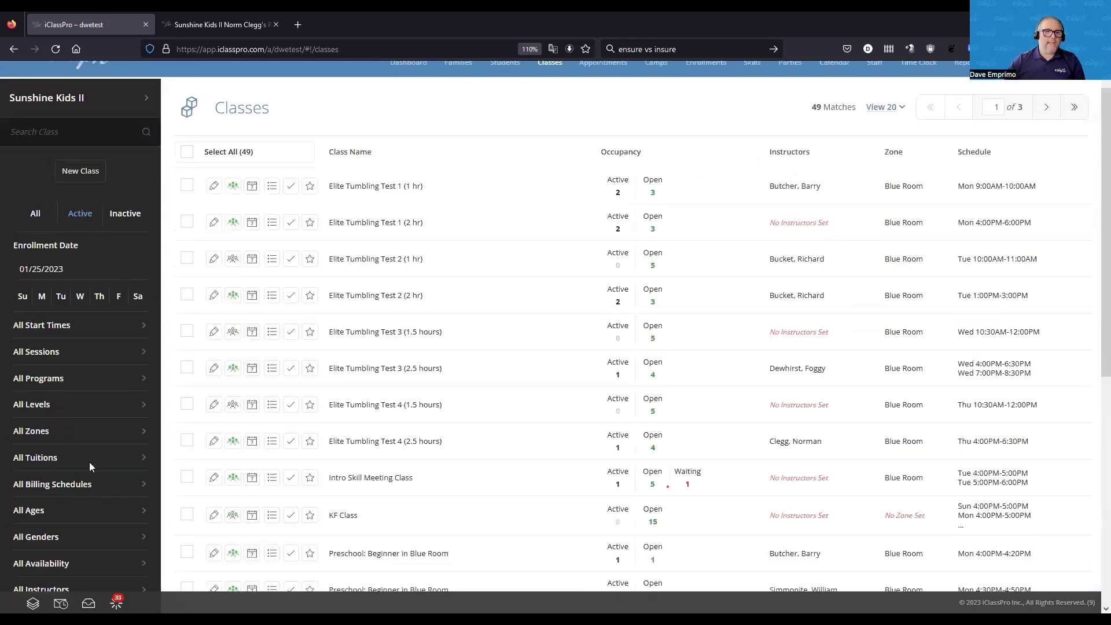
scroll(34, 289, "up", 10)
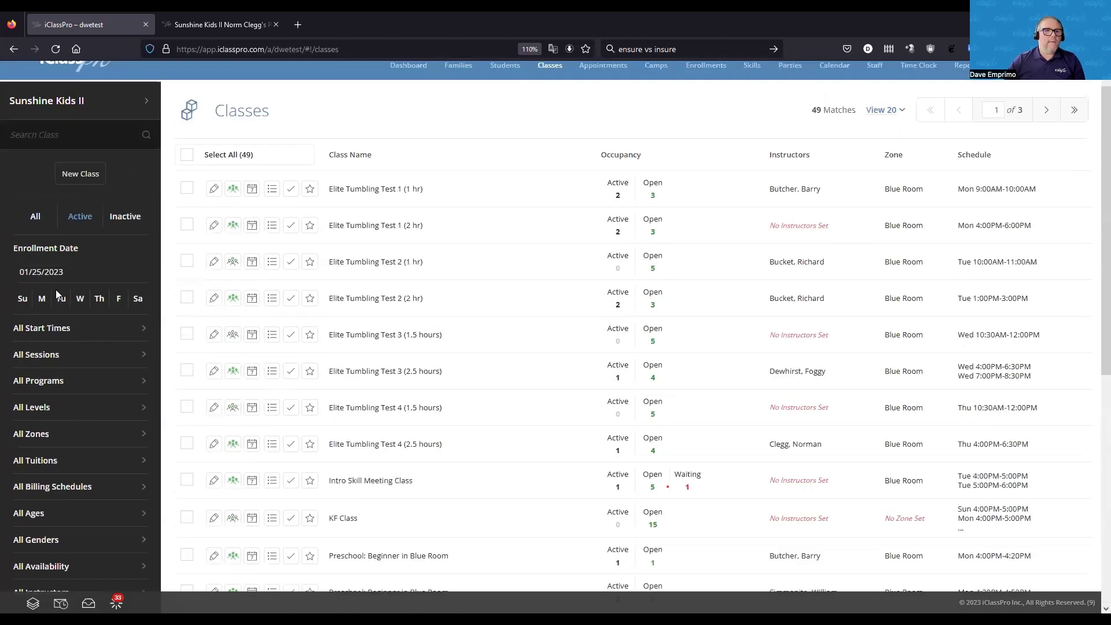
scroll(91, 437, "down", 7)
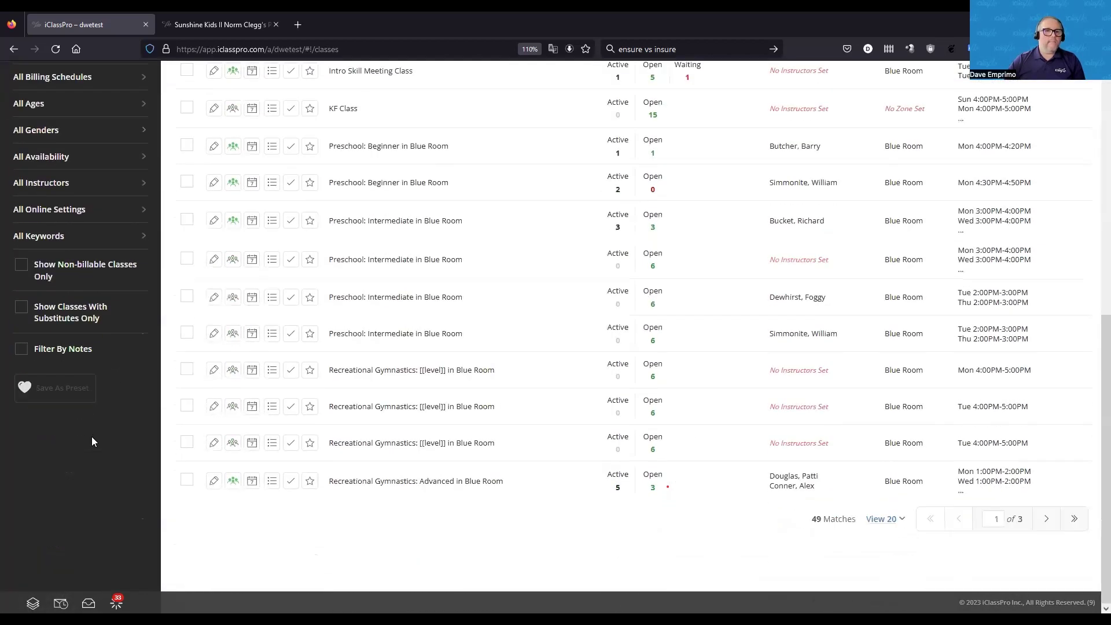
left_click(82, 212)
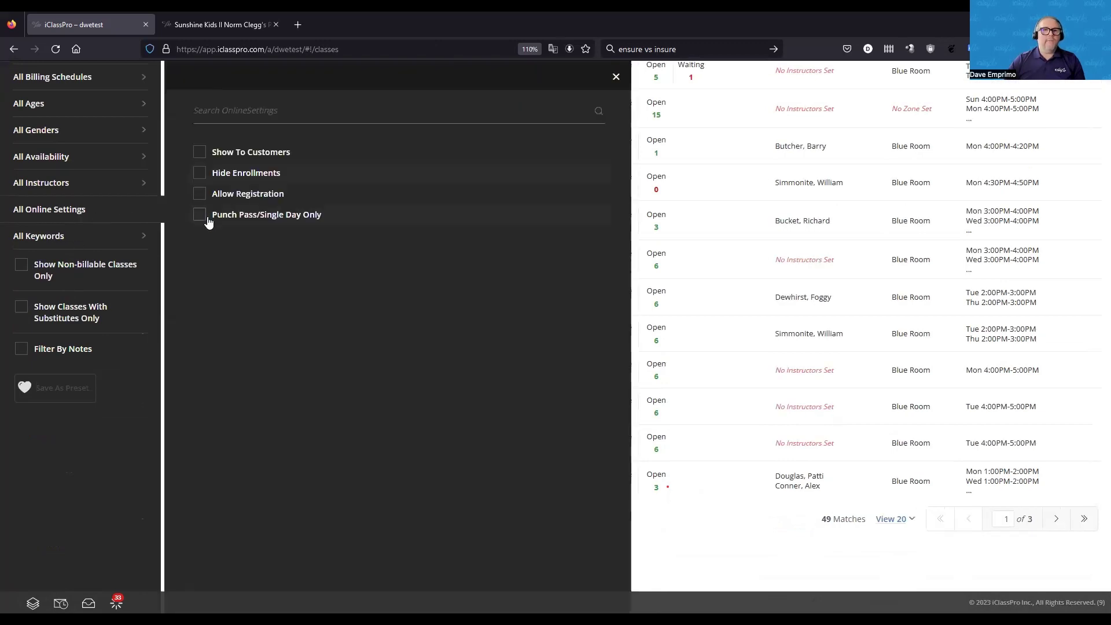
left_click(615, 78)
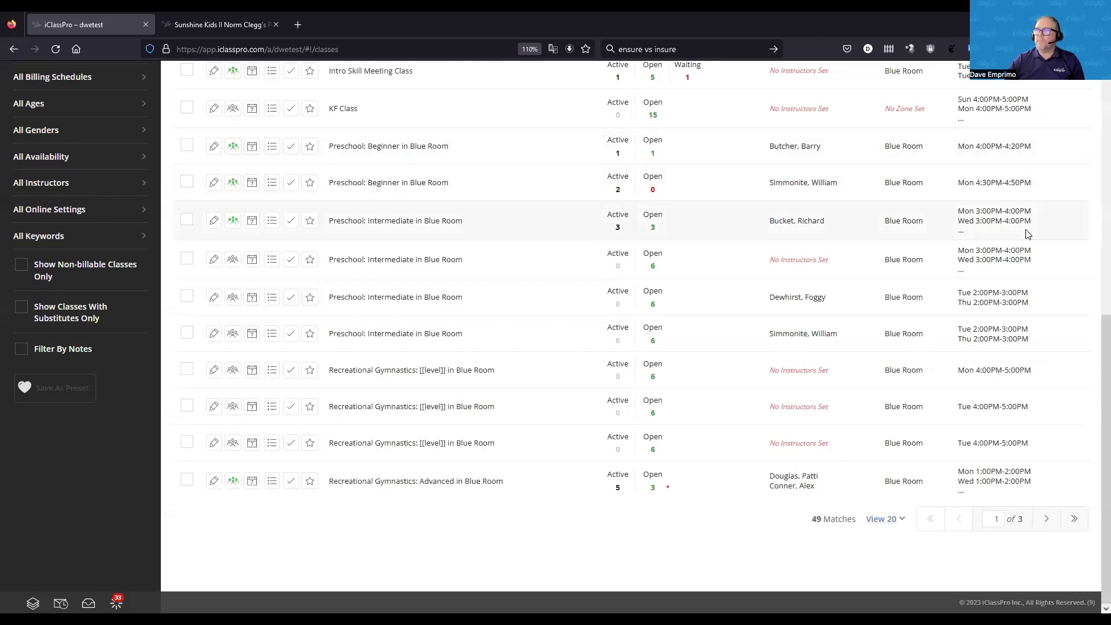